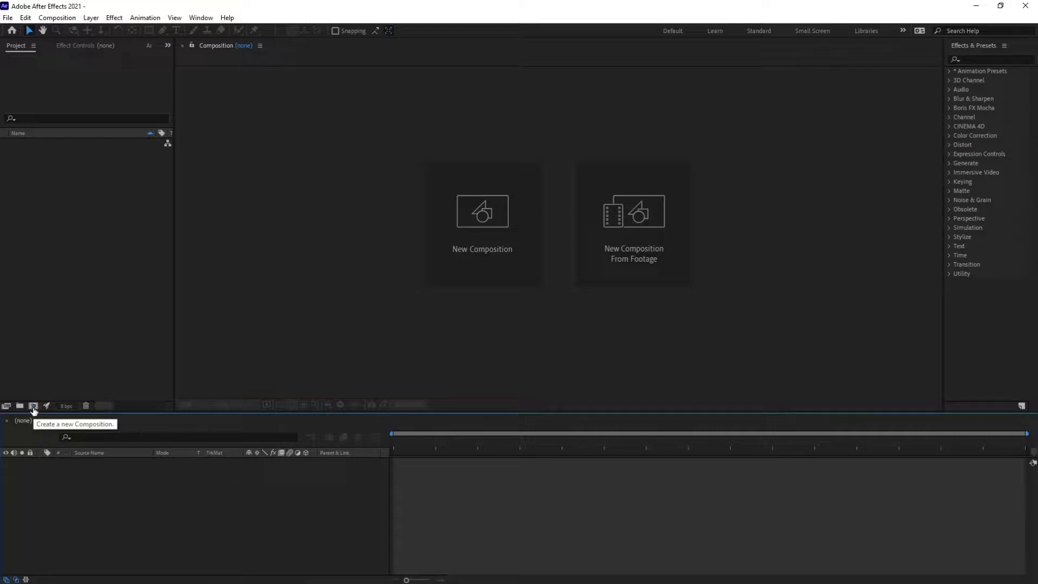
- Start a new composition from the empty Project panel
left_click(33, 406)
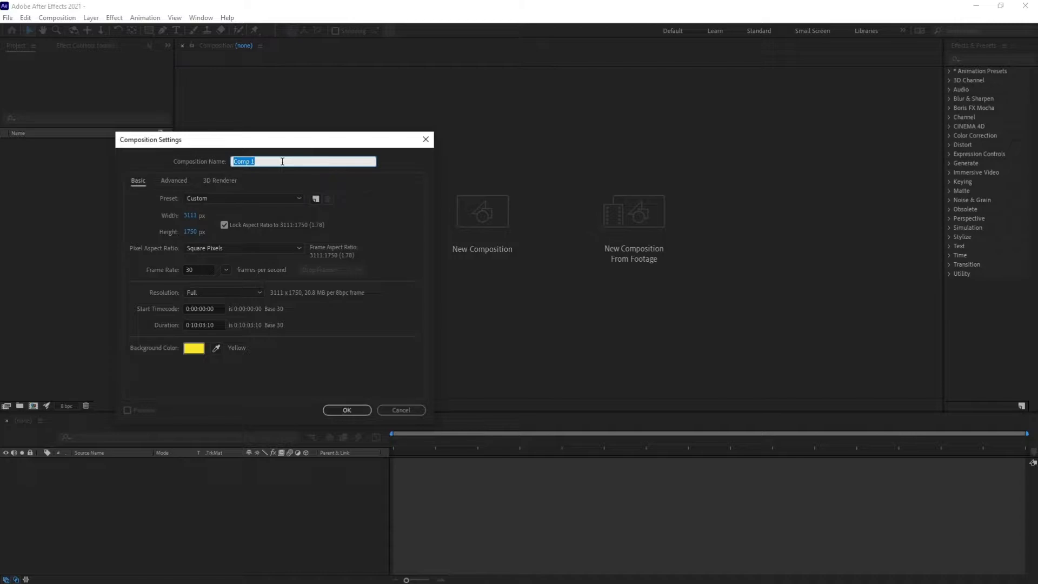
- Create a composition named 'stopwatch', 1920 px wide, with a white background
type("stopwatch")
left_click(190, 216)
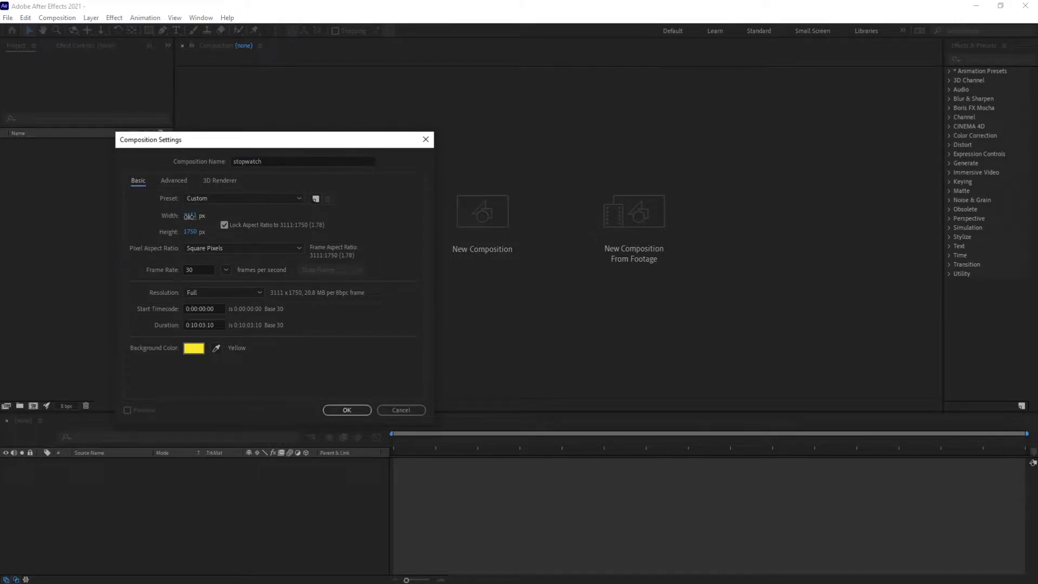
type("1920")
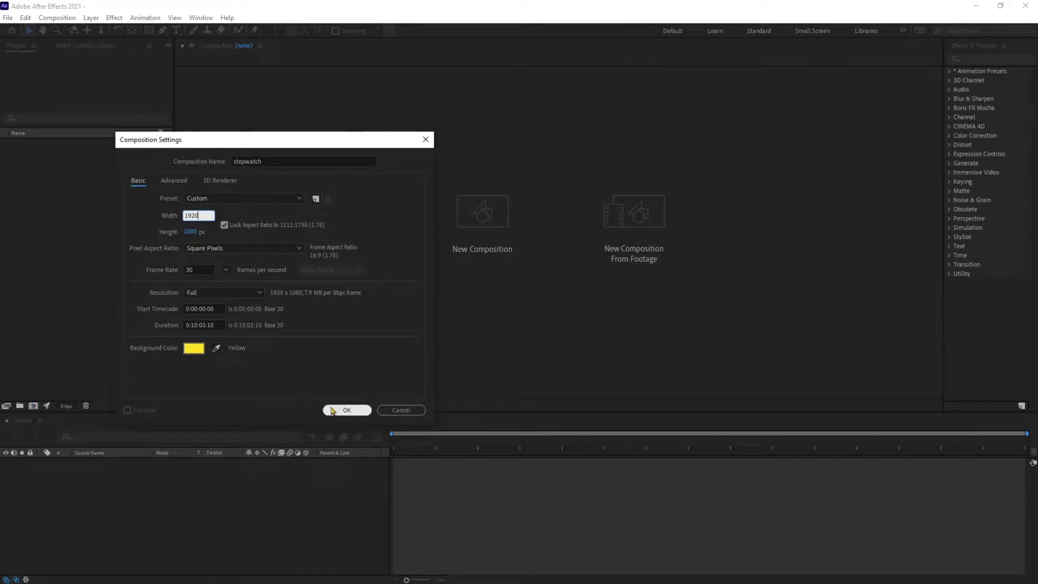
left_click(190, 348)
left_click_drag(179, 292, 98, 212)
left_click(356, 227)
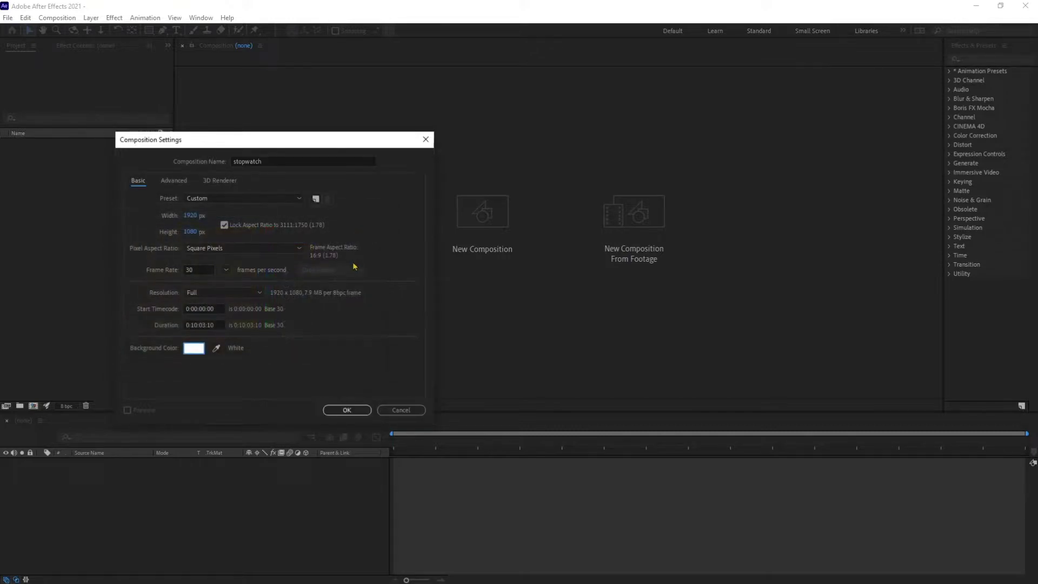
left_click(348, 410)
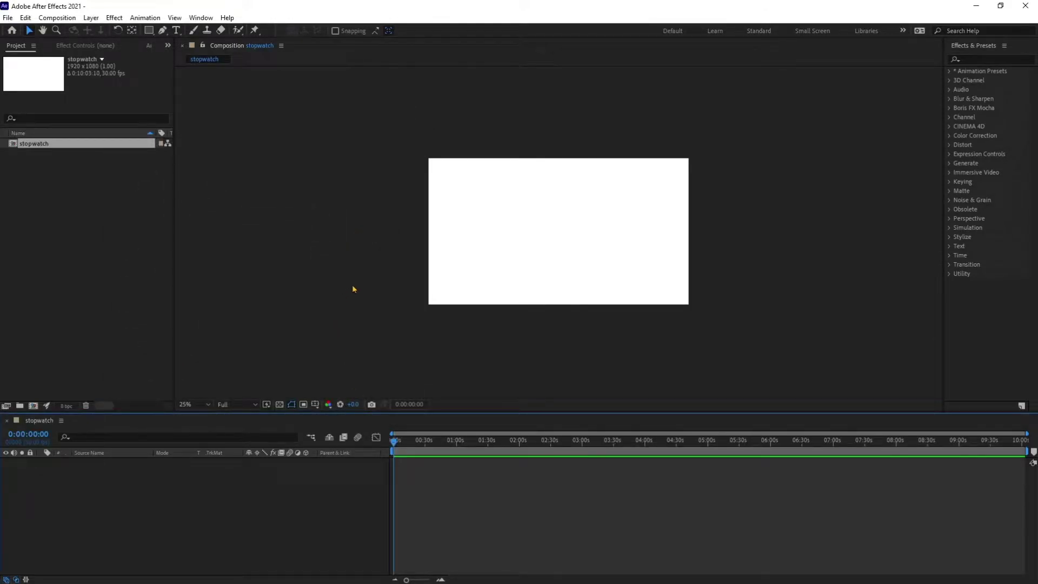
- Import the stopwatch tutorial file as Composition - Retain Layer Sizes and place it in the timeline
key("period")
left_click(271, 519)
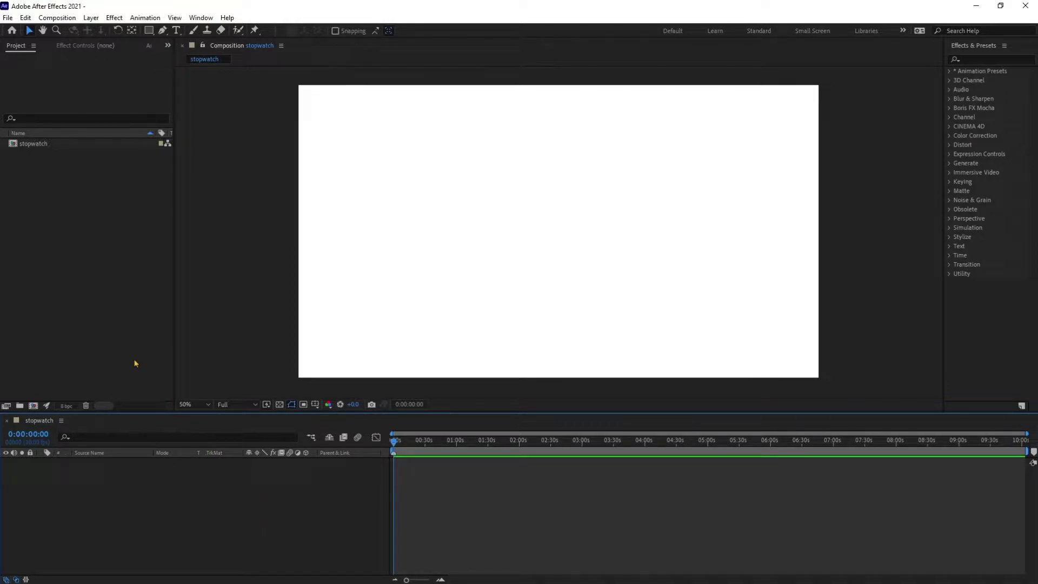
double_click(99, 298)
left_click(487, 119)
left_click(173, 321)
left_click(188, 339)
key("Return")
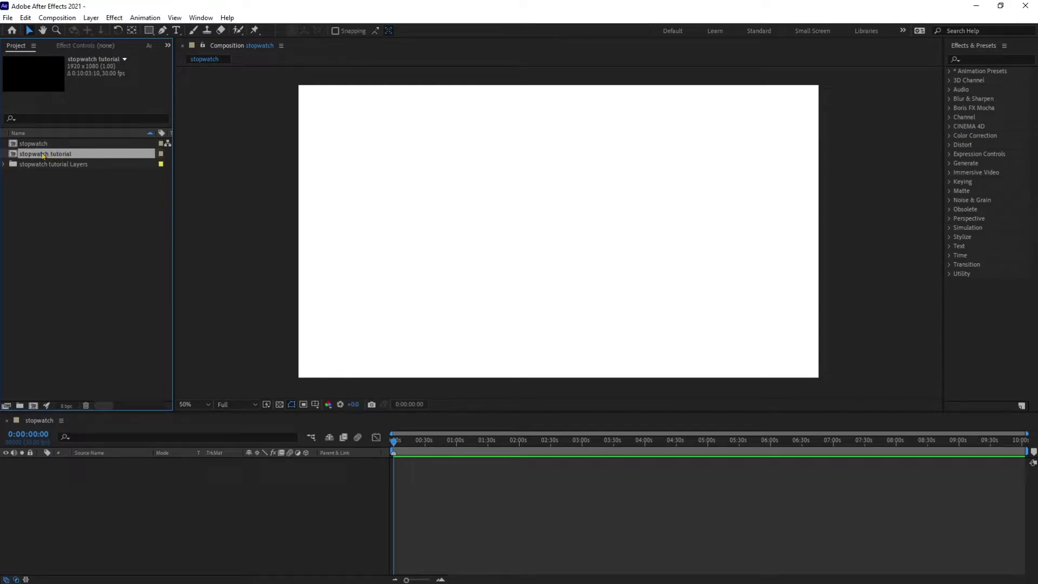
left_click_drag(150, 240, 153, 481)
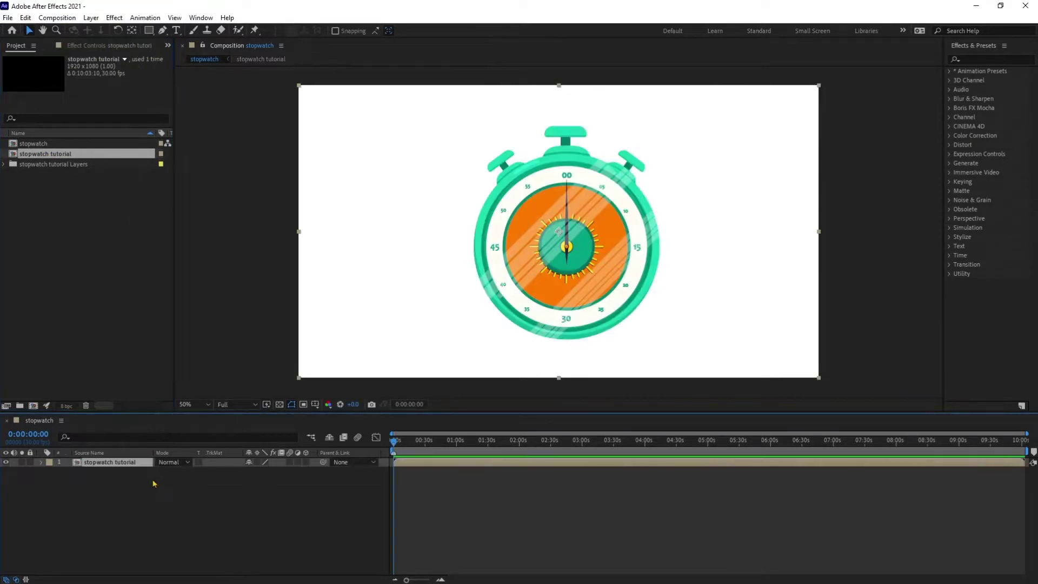
- Open the stopwatch tutorial precomp and set the Reflection layer's blend mode to Overlay
double_click(94, 464)
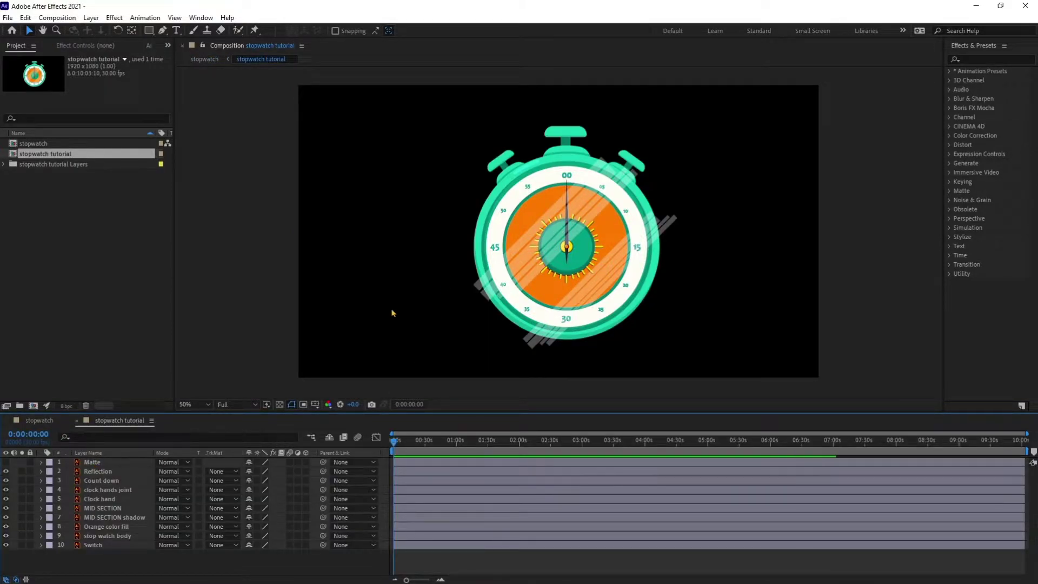
left_click(100, 472)
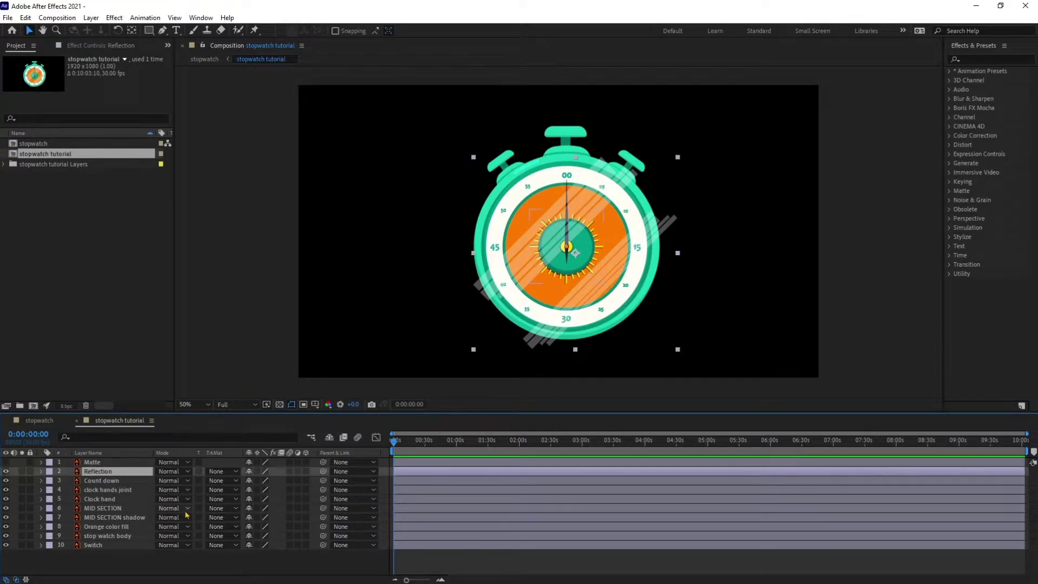
left_click(163, 472)
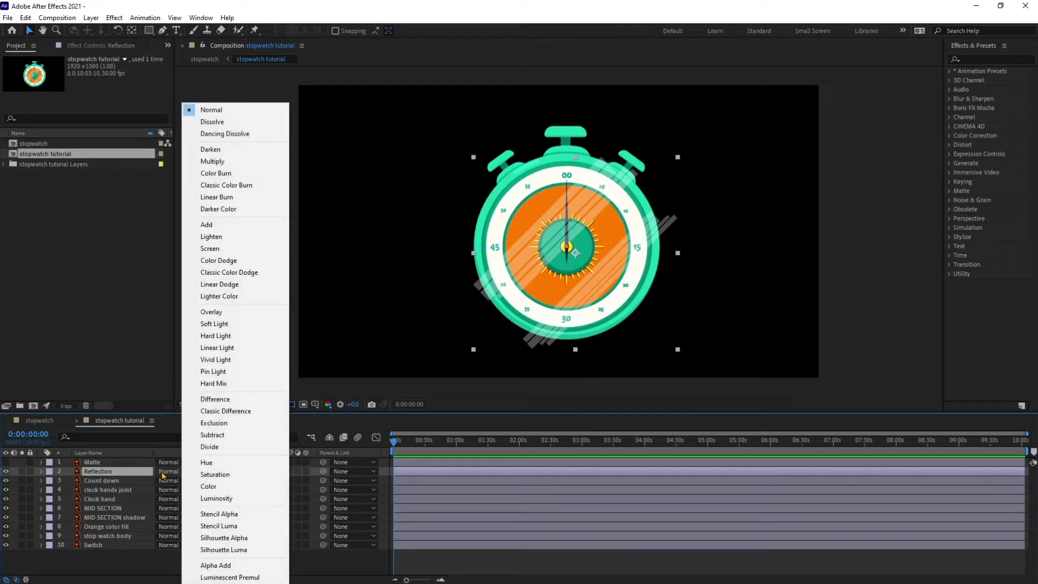
left_click(212, 313)
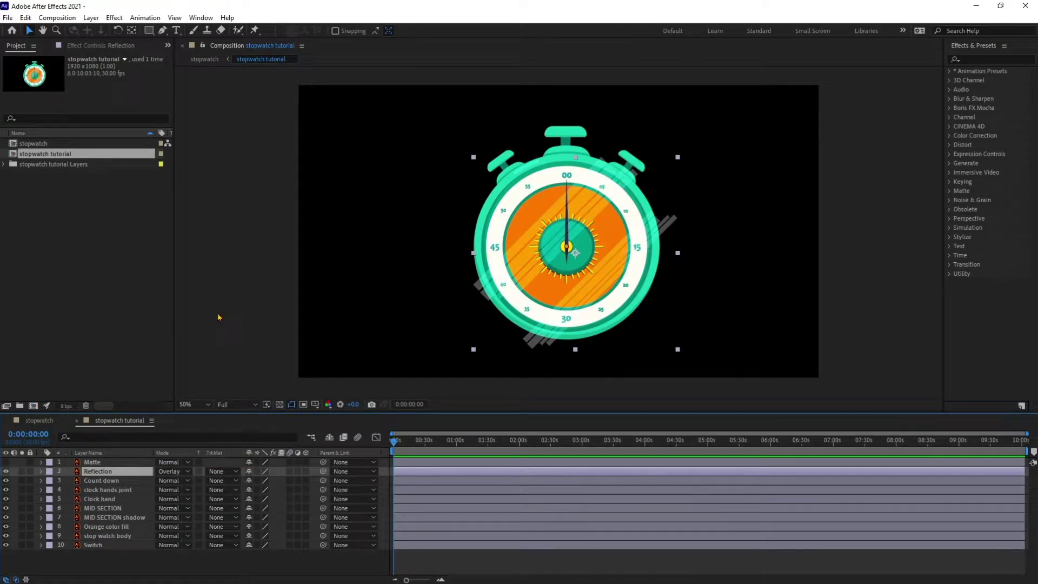
- Set the MID SECTION shadow layer's blend mode to Overlay too
left_click(119, 518)
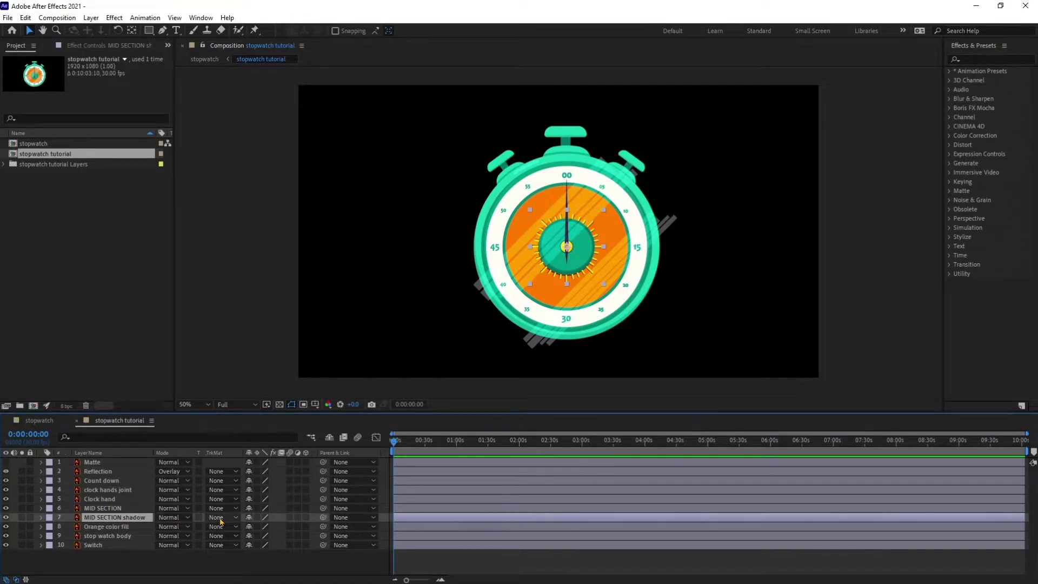
left_click(219, 518)
left_click(180, 518)
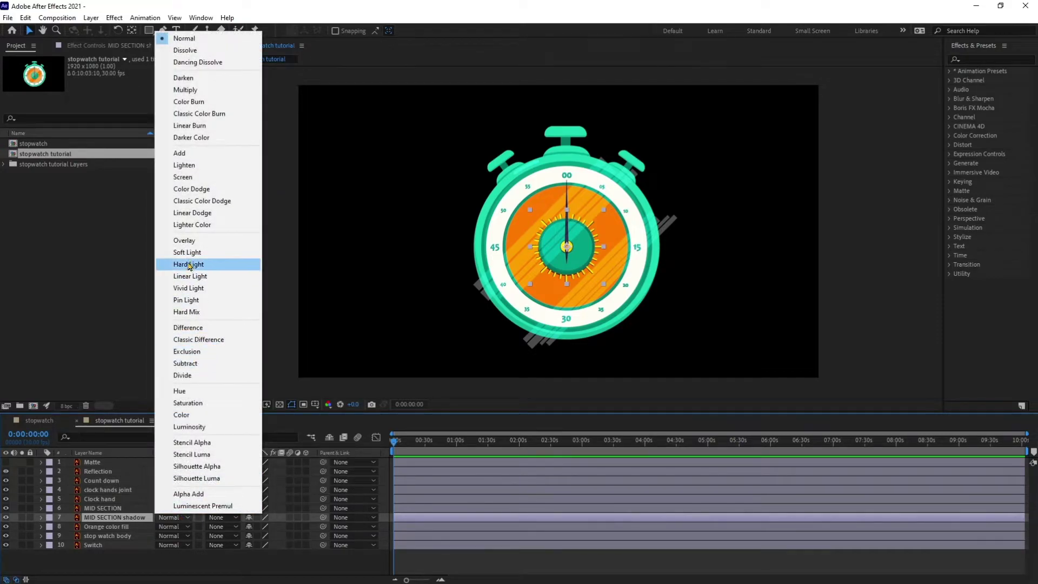
left_click(224, 240)
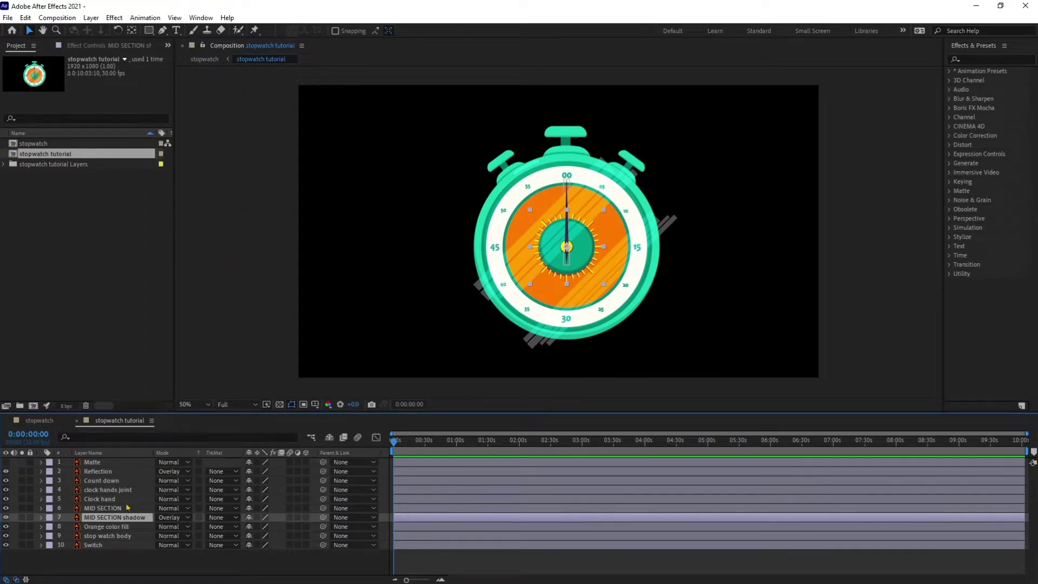
left_click(115, 560)
left_click(242, 313)
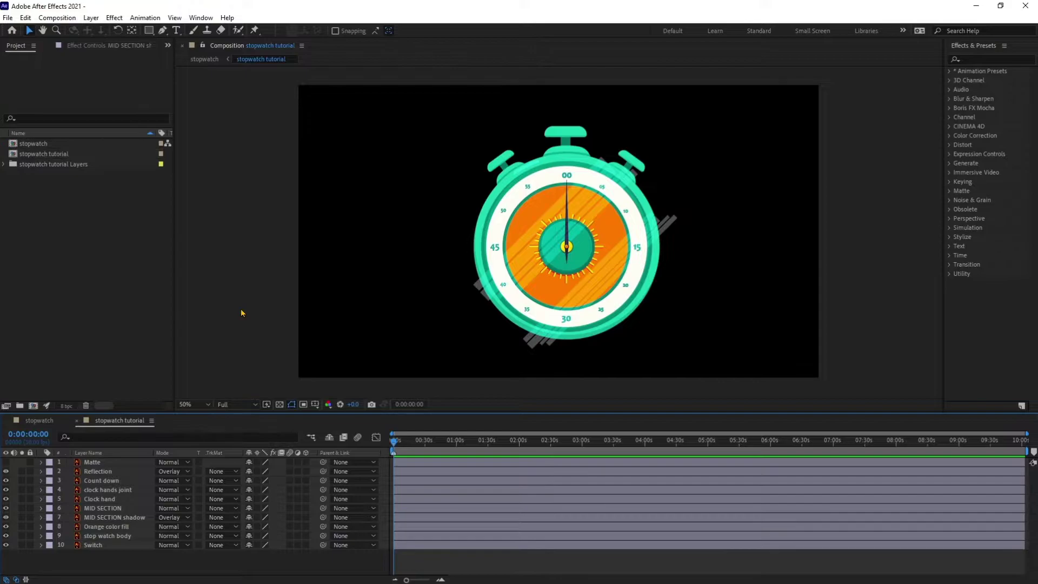
left_click(124, 528)
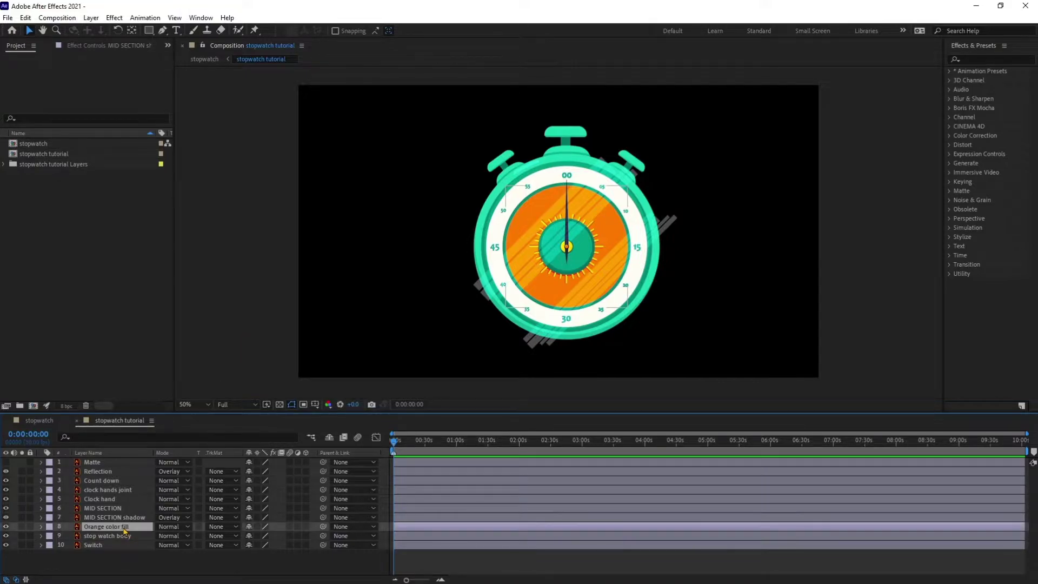
- Create shapes from the Orange color fill vector layer and inspect its shape groups
right_click(124, 530)
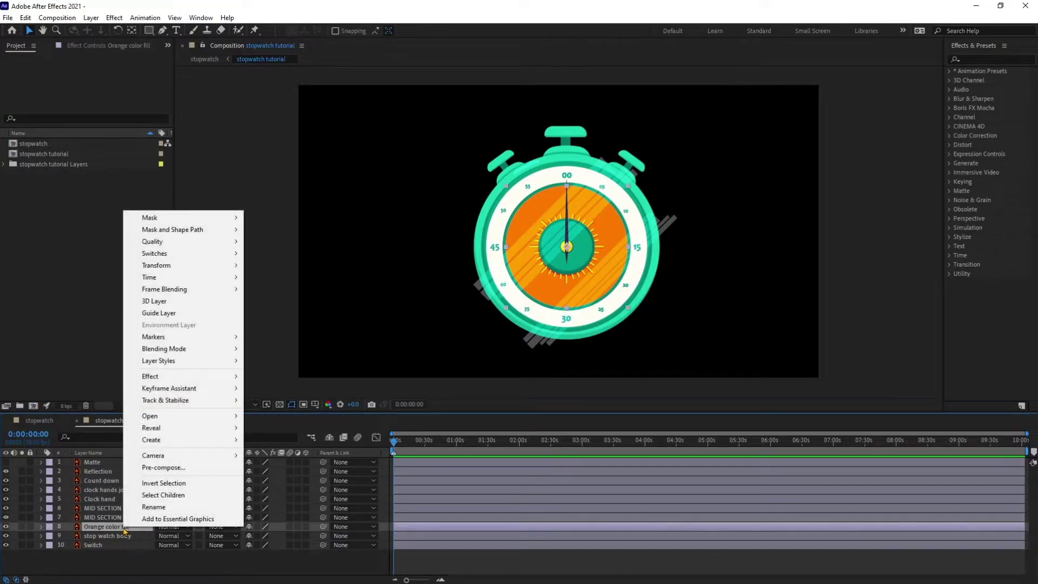
mouse_move(214, 444)
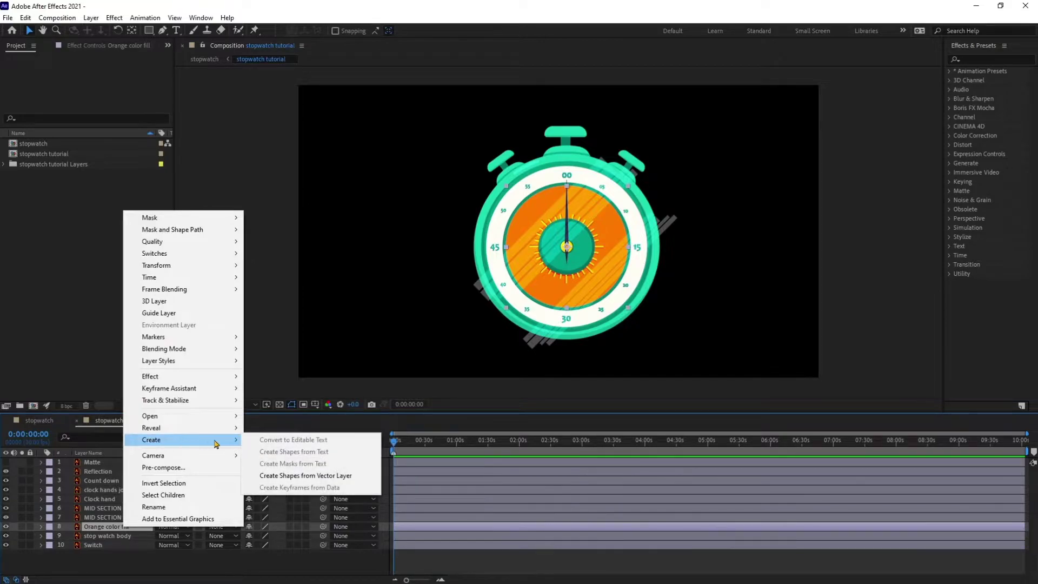
left_click(281, 476)
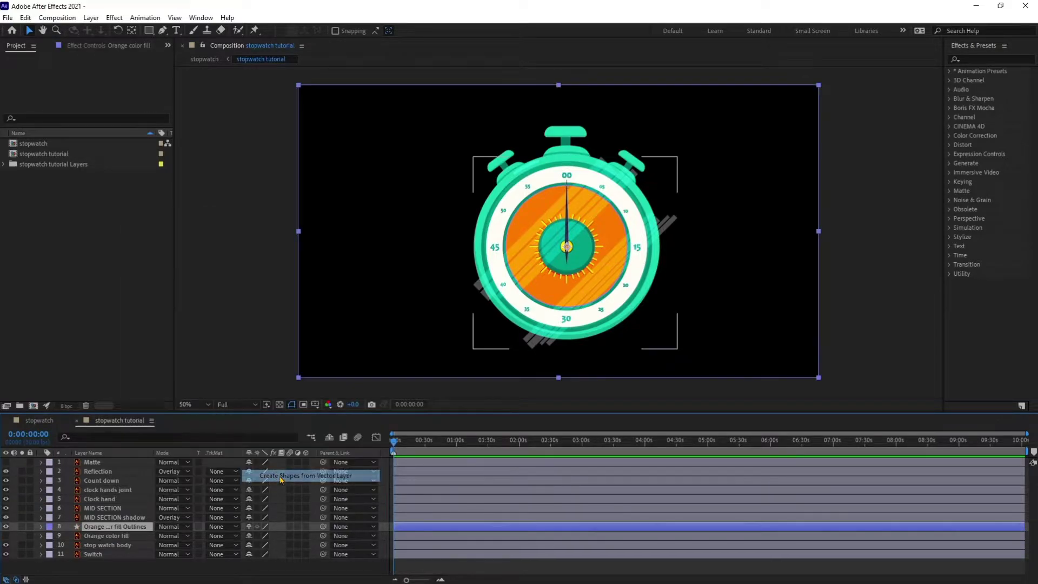
left_click(41, 526)
left_click(52, 536)
left_click(61, 545)
scroll(86, 553, "down", 1)
left_click(87, 542)
left_click(87, 552)
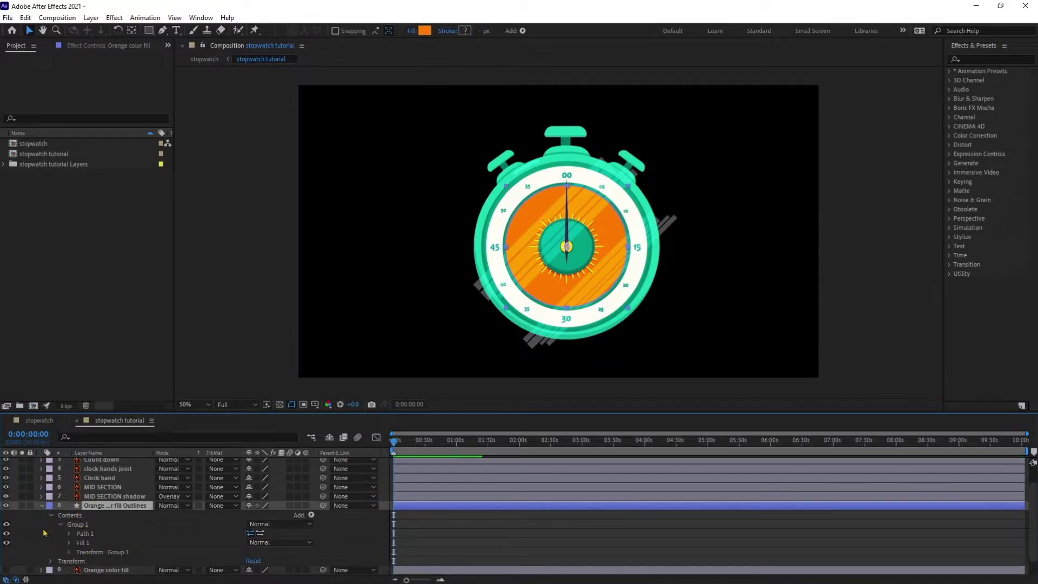
key("ctrl+grave")
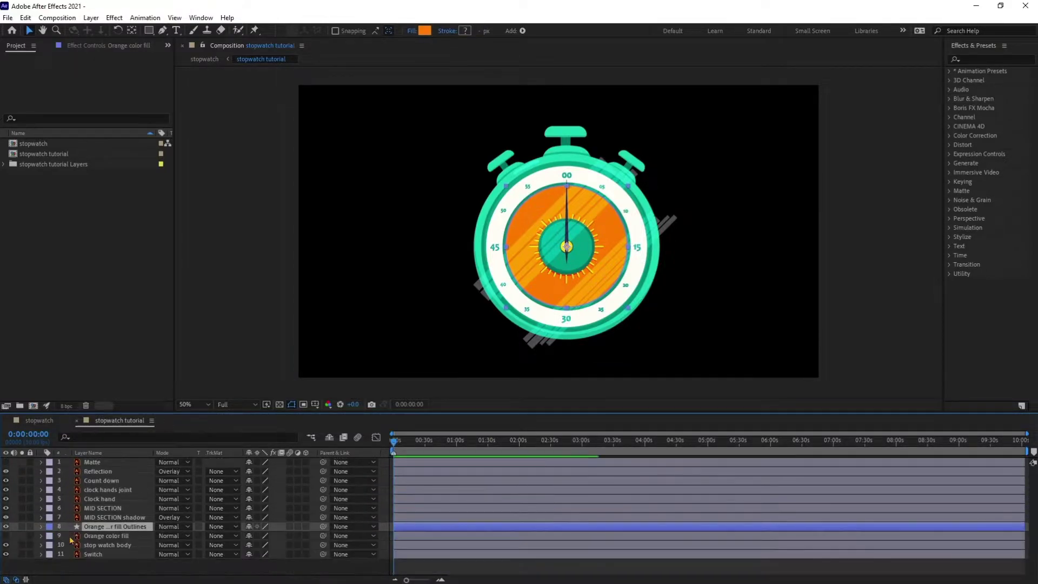
- Delete the original layer, rename the outlines layer 'Orange color fill', and duplicate it
left_click(100, 538)
key("Delete")
left_click(89, 527)
key("Return")
left_click(88, 526)
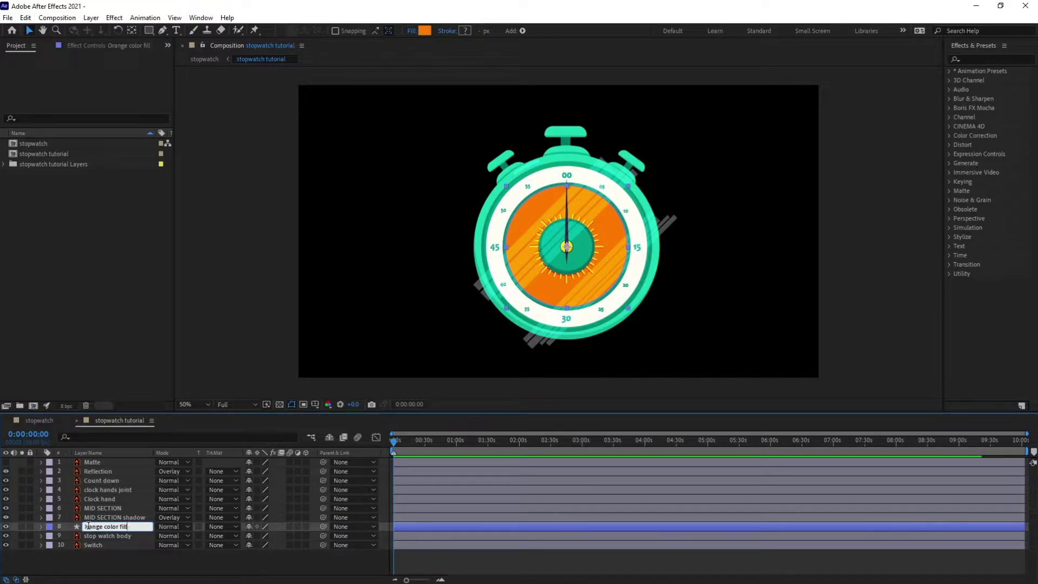
key("Return")
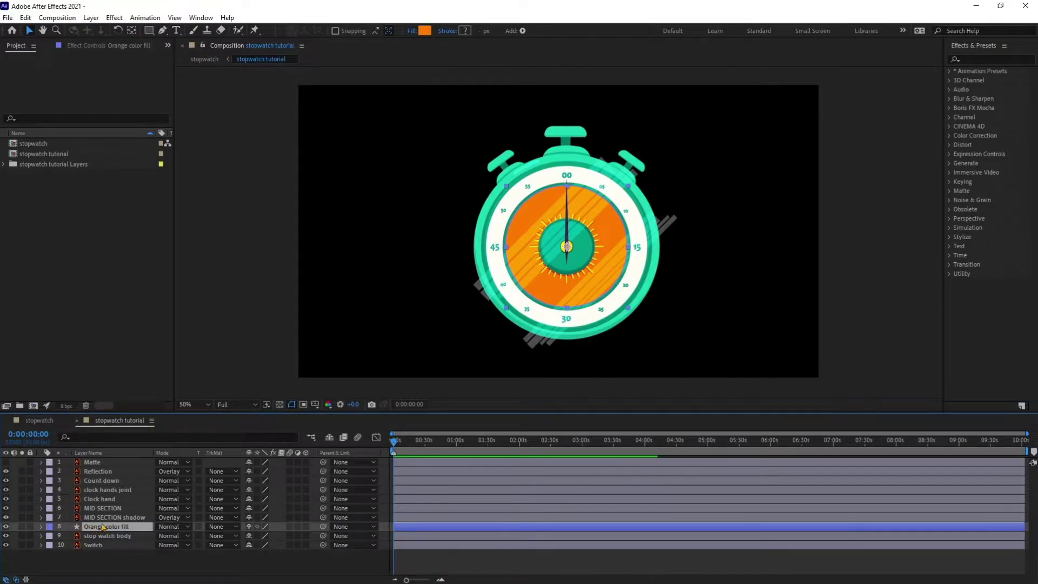
key("ctrl+d")
left_click(109, 536)
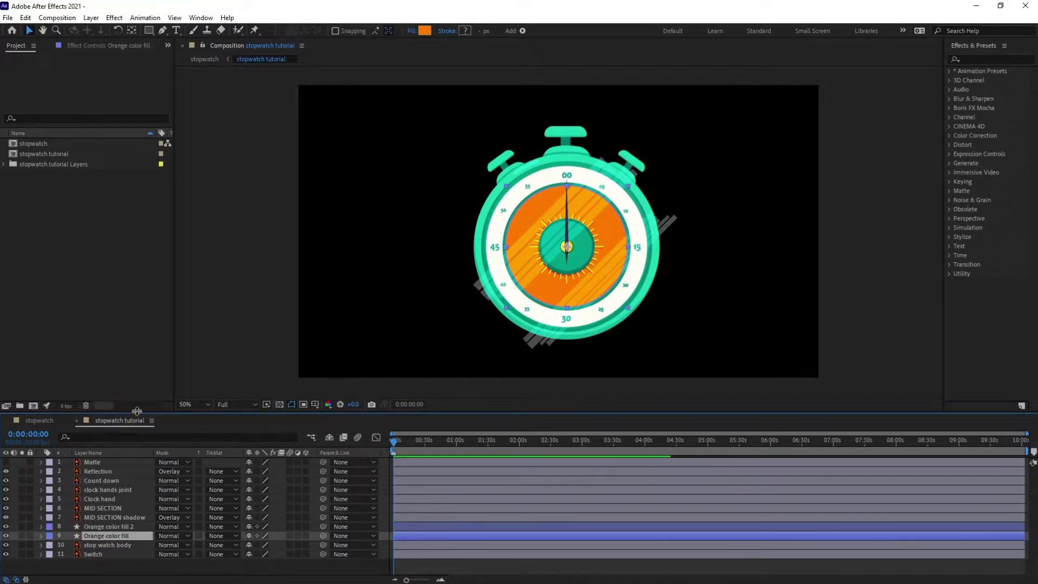
- Add a stroke to the Orange color fill shape layer
left_click_drag(137, 411, 137, 380)
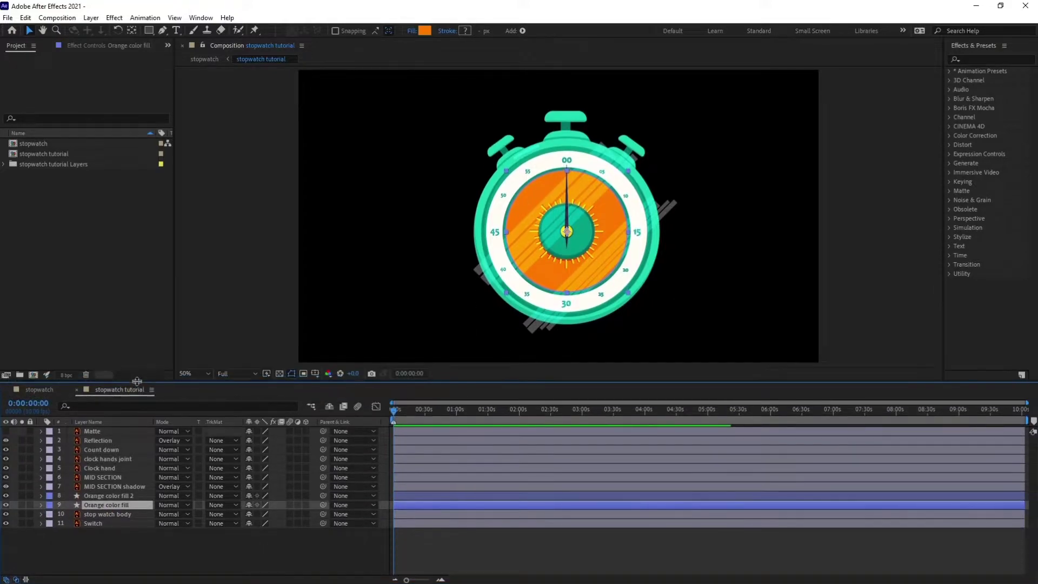
left_click(41, 505)
left_click(310, 515)
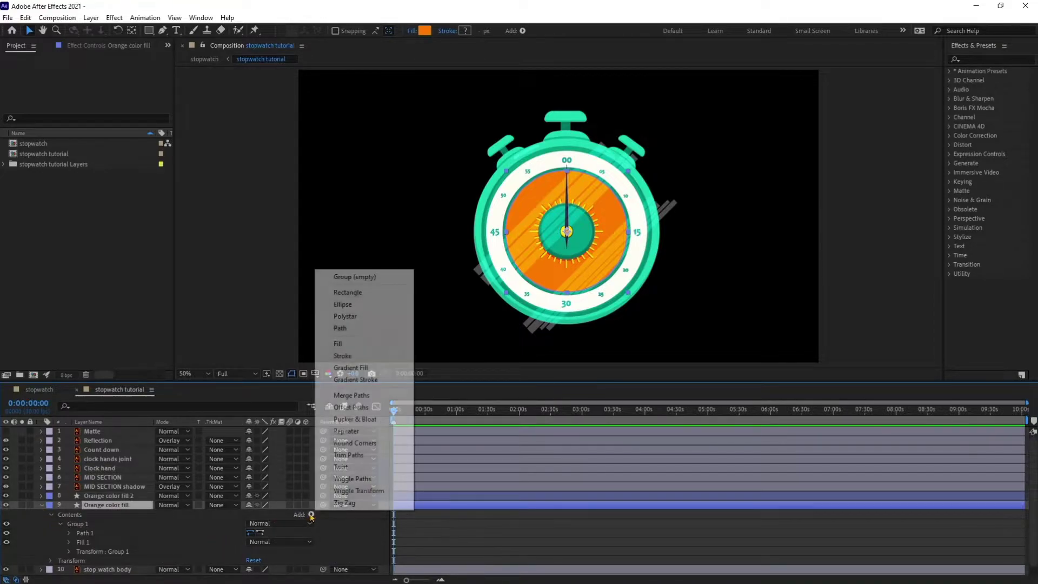
left_click(362, 356)
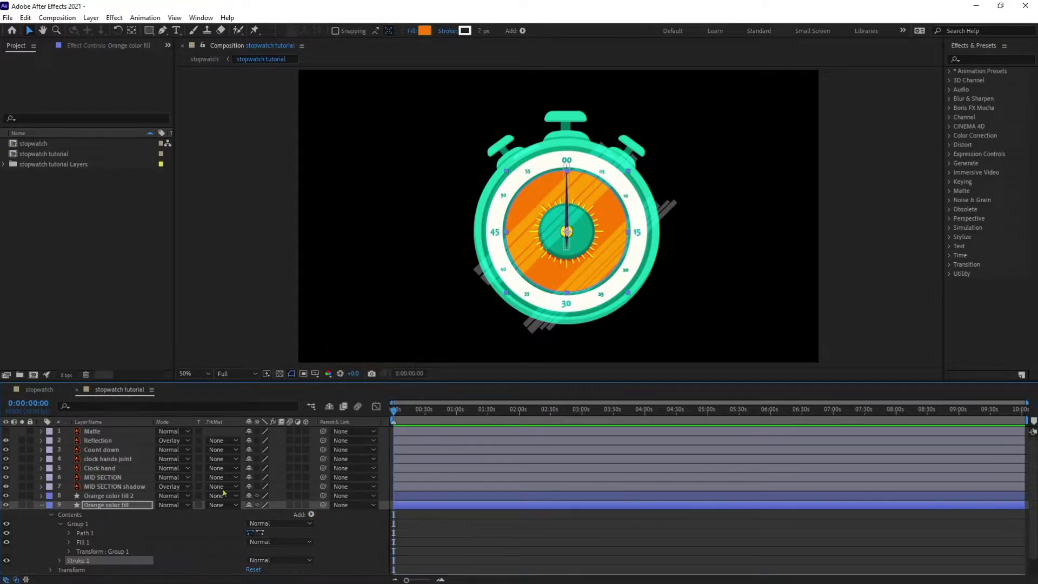
- Hide Orange color fill 2 and rename it 'Orange color fill matte'
left_click(103, 496)
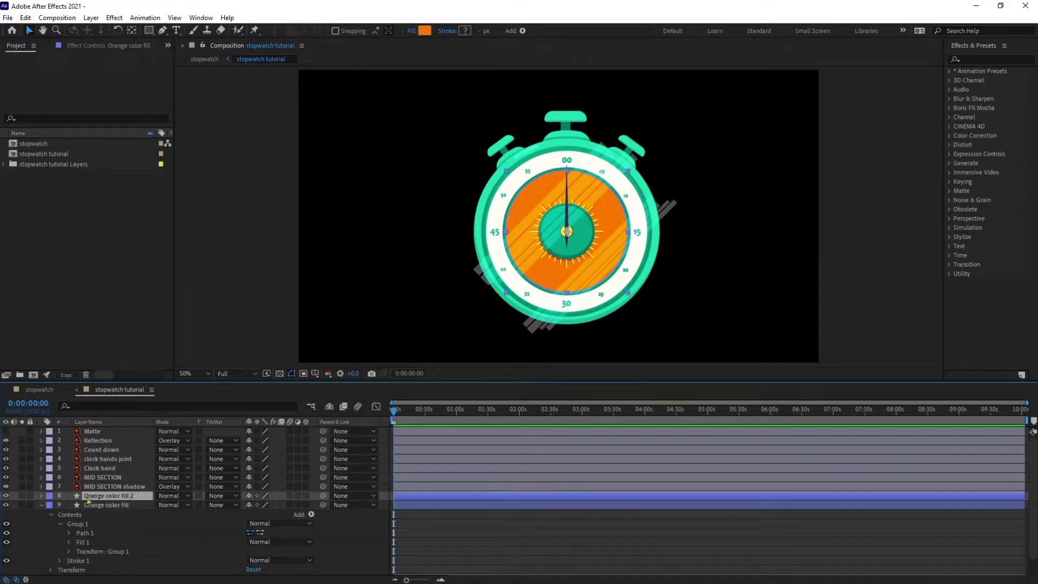
left_click(6, 495)
key("Return")
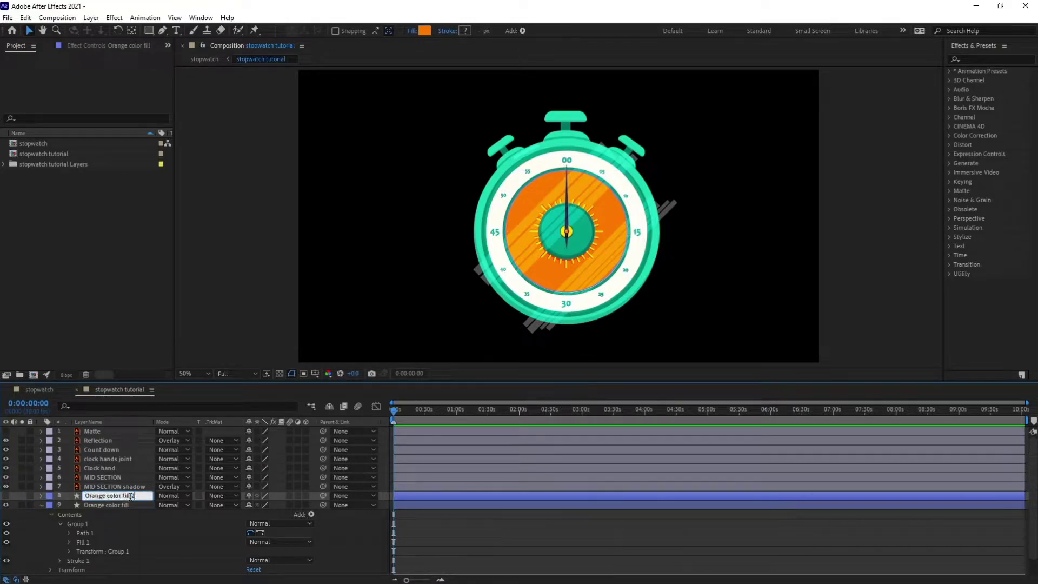
type("matte")
key("Return")
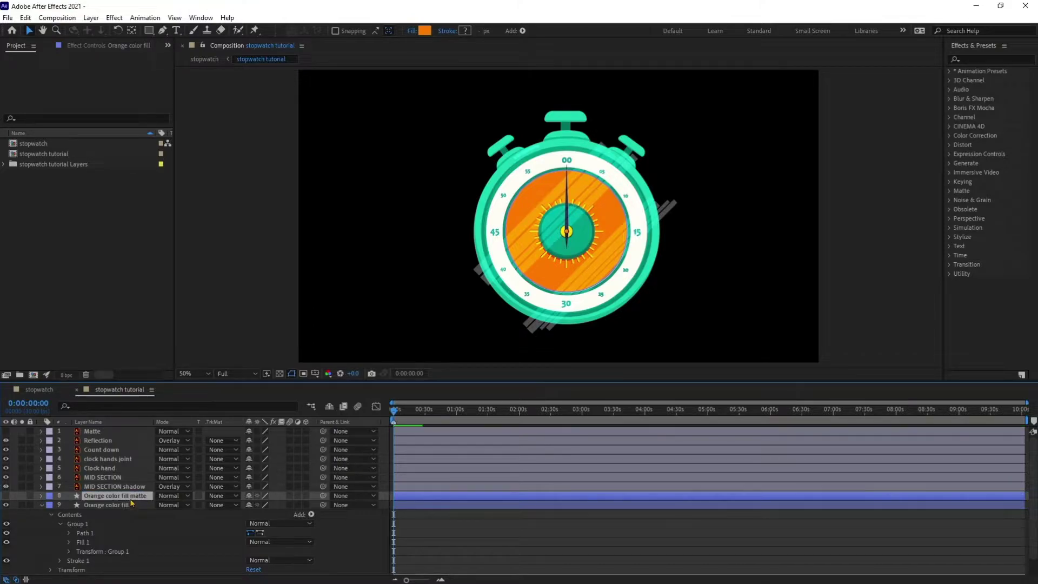
- Give Orange color fill an orange FF7A00 stroke and set its fill to None
scroll(103, 489, "down", 1)
left_click(104, 488)
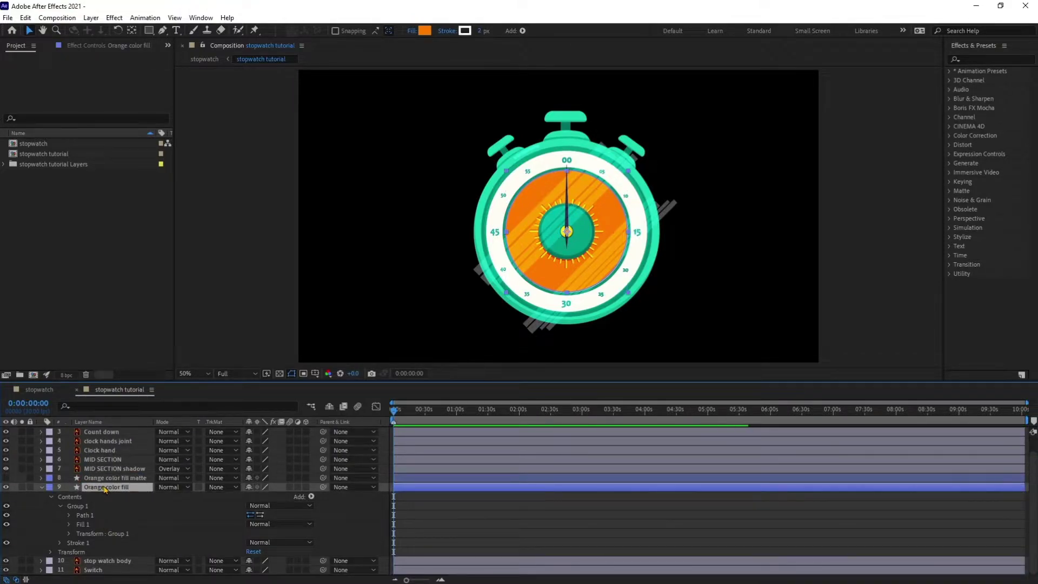
left_click(425, 30)
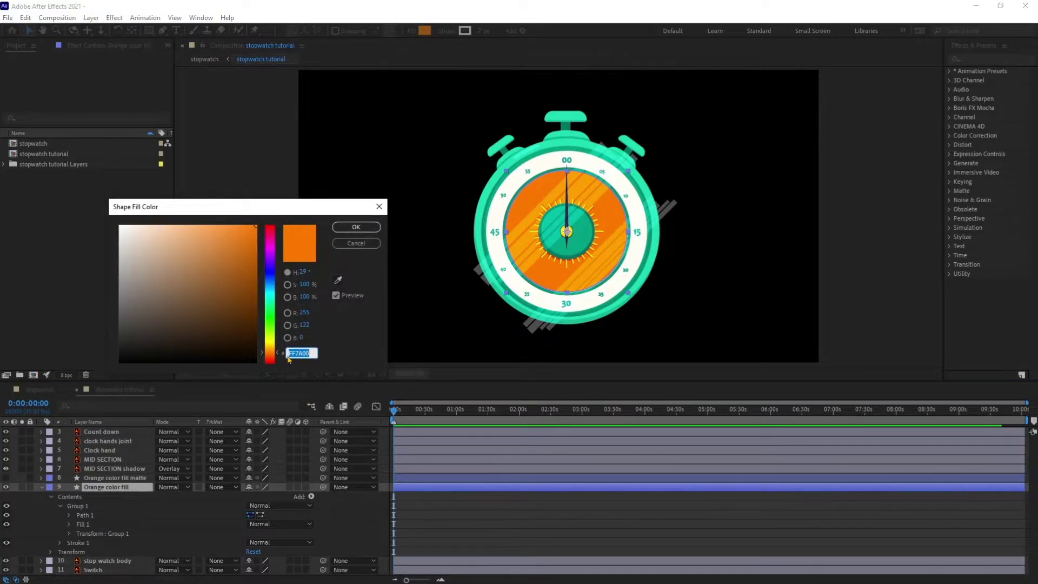
left_click(358, 245)
left_click(465, 30)
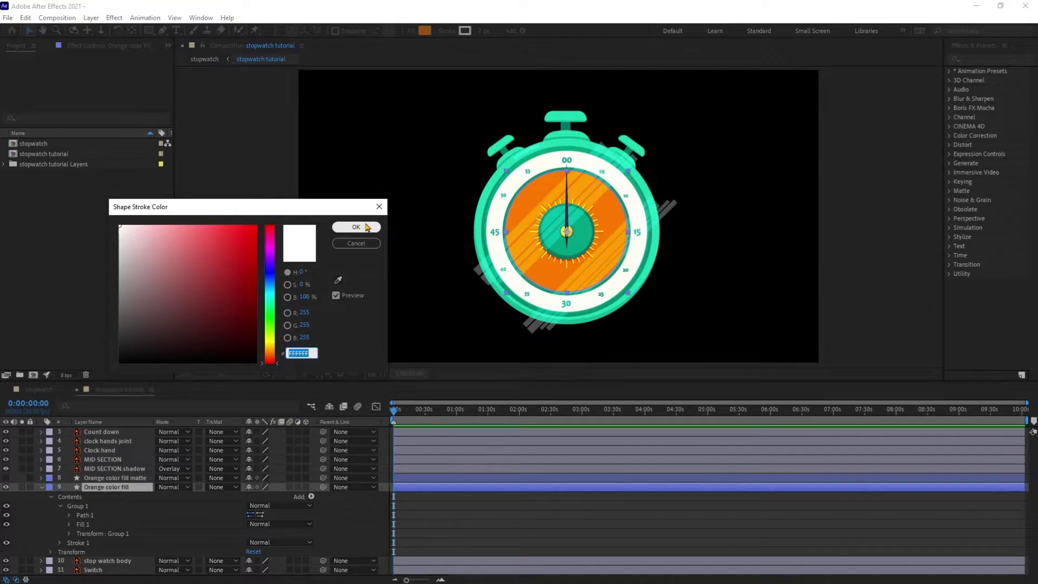
type("FF7A00")
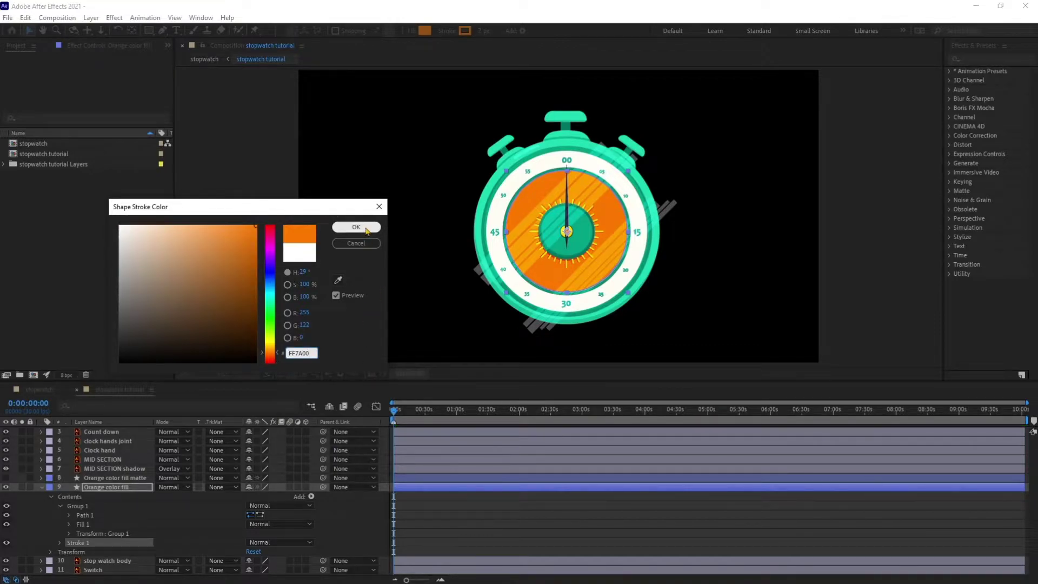
left_click(356, 228)
left_click(412, 31)
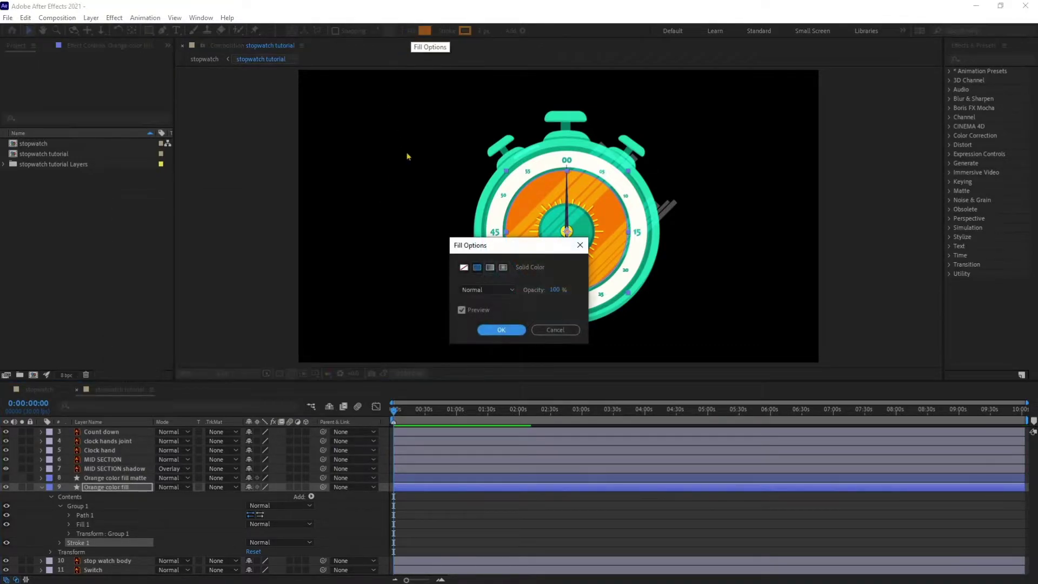
left_click(464, 267)
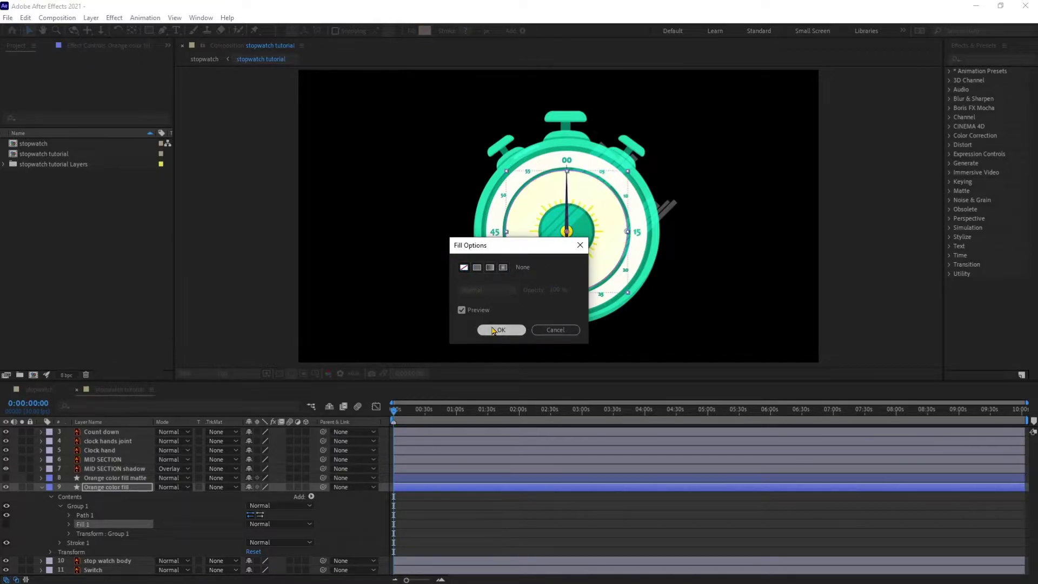
left_click(500, 330)
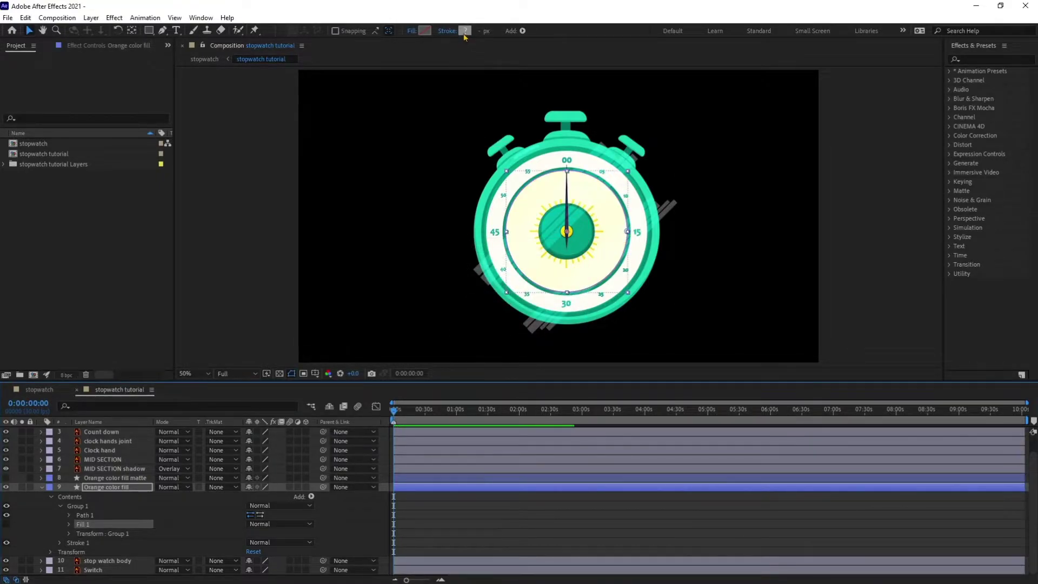
- Set the Orange color fill stroke width to 160 px
left_click(102, 487)
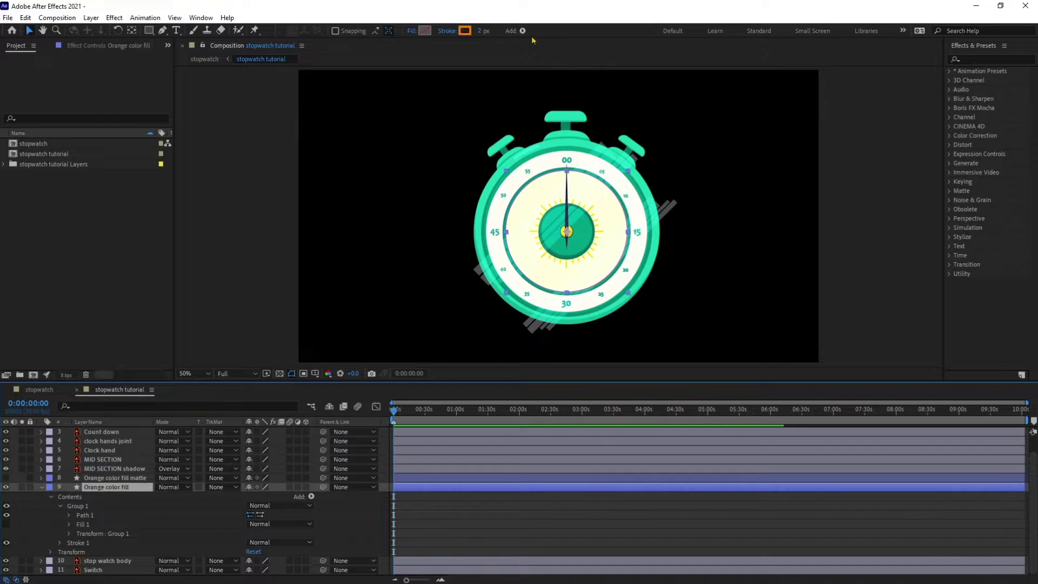
left_click(480, 30)
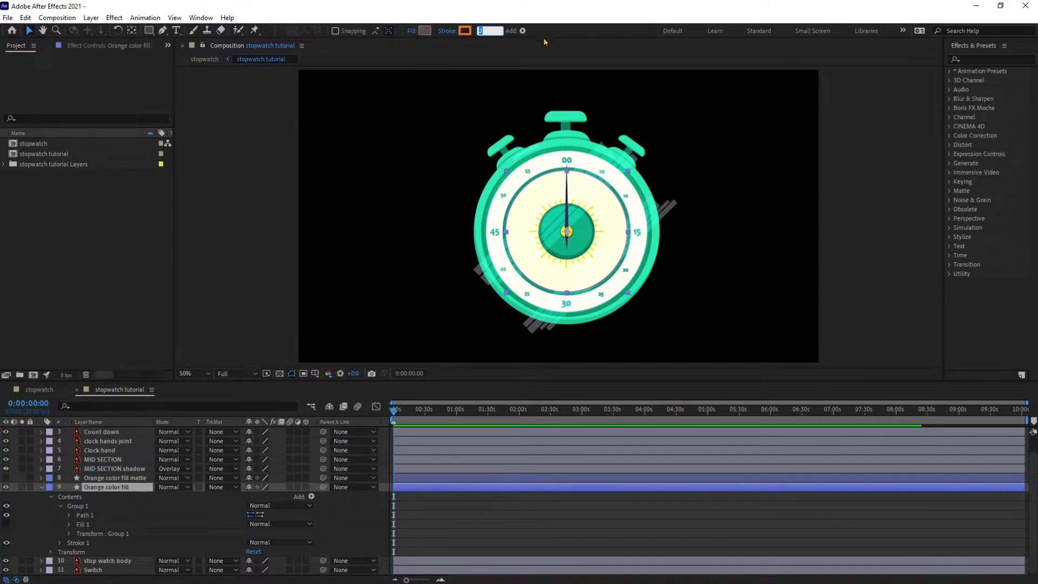
type("100")
key("Return")
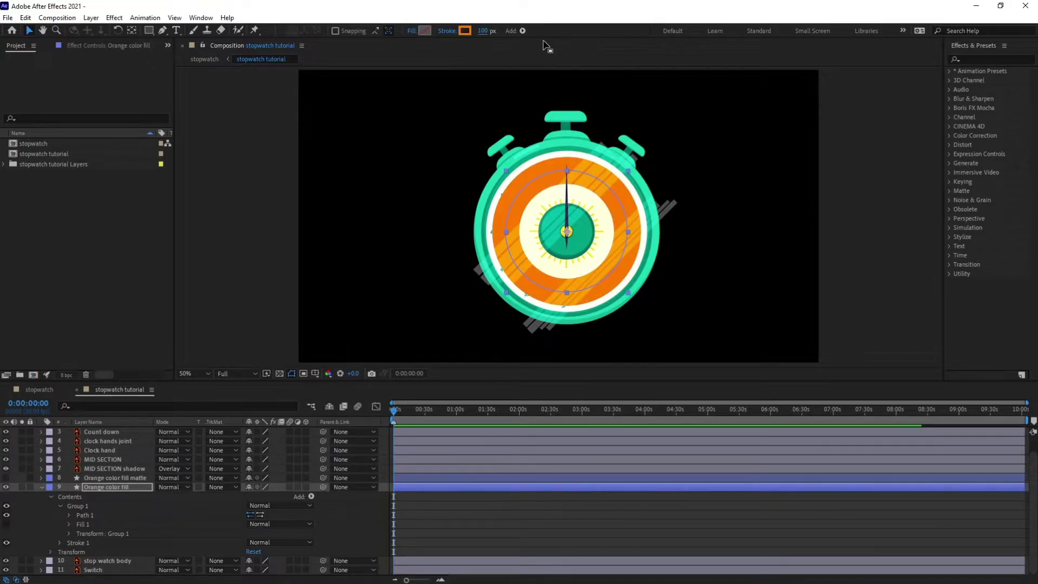
left_click_drag(483, 34, 513, 29)
left_click(483, 31)
type("160")
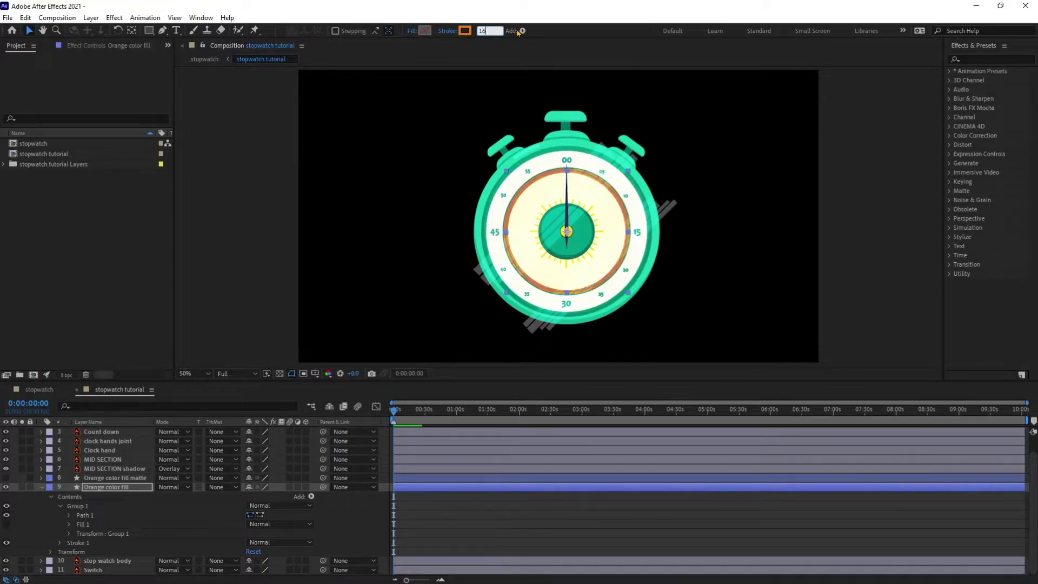
key("Return")
left_click(121, 490)
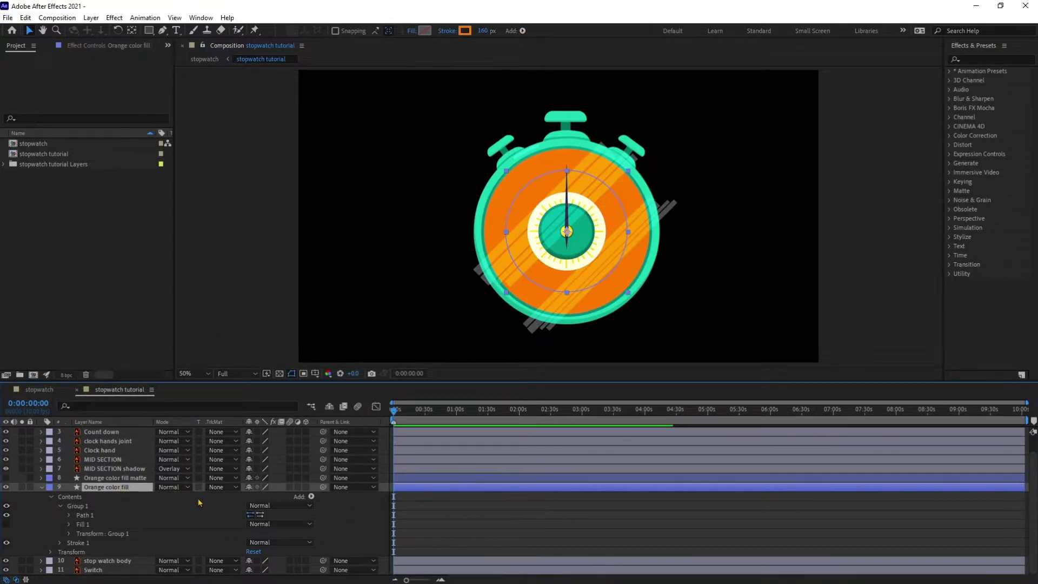
left_click(216, 490)
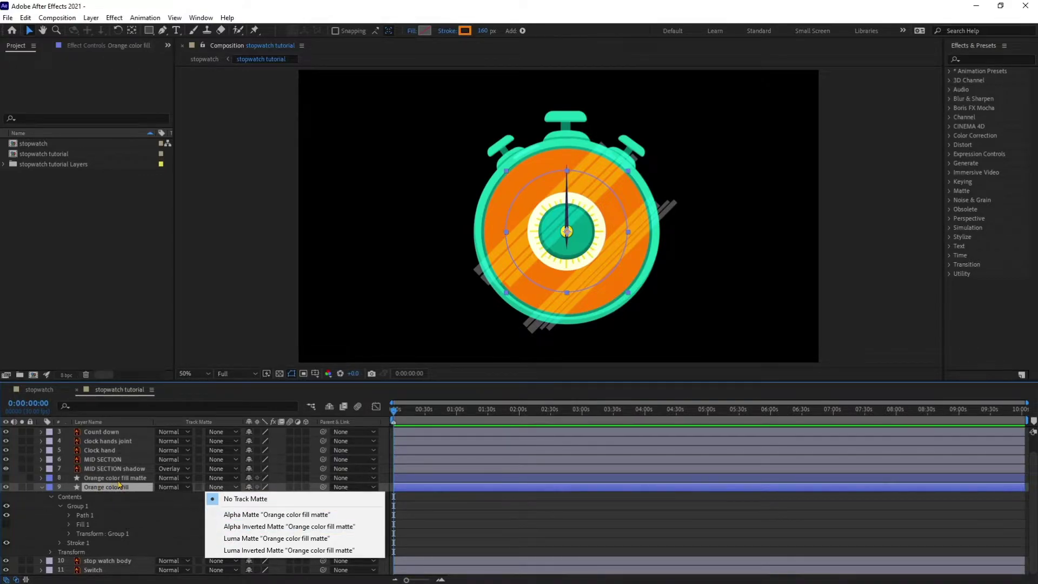
- Set Orange color fill's track matte to Alpha Matte using its matte layer
left_click(248, 519)
left_click(435, 528)
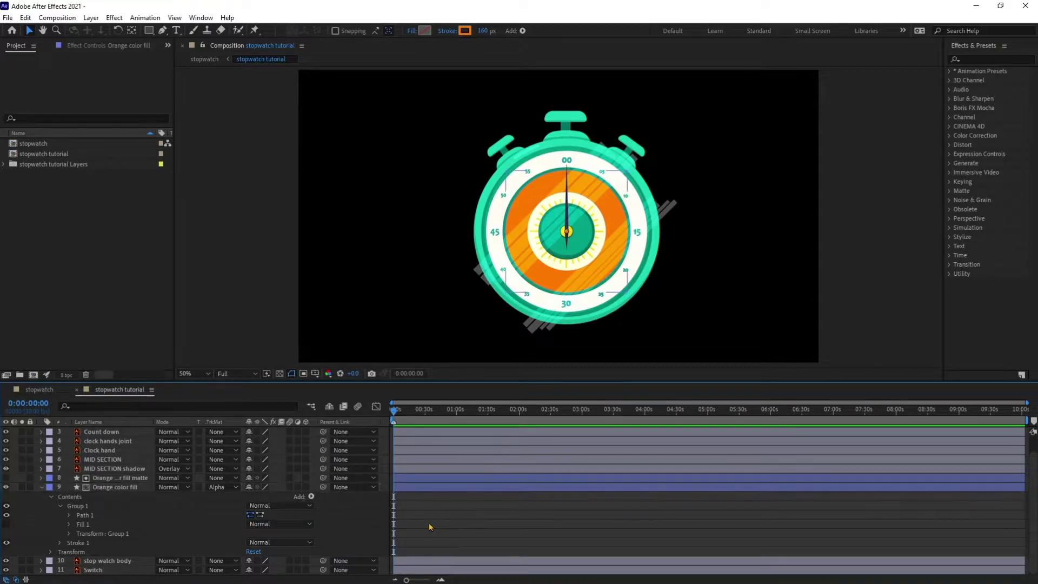
scroll(475, 514, "up", 2)
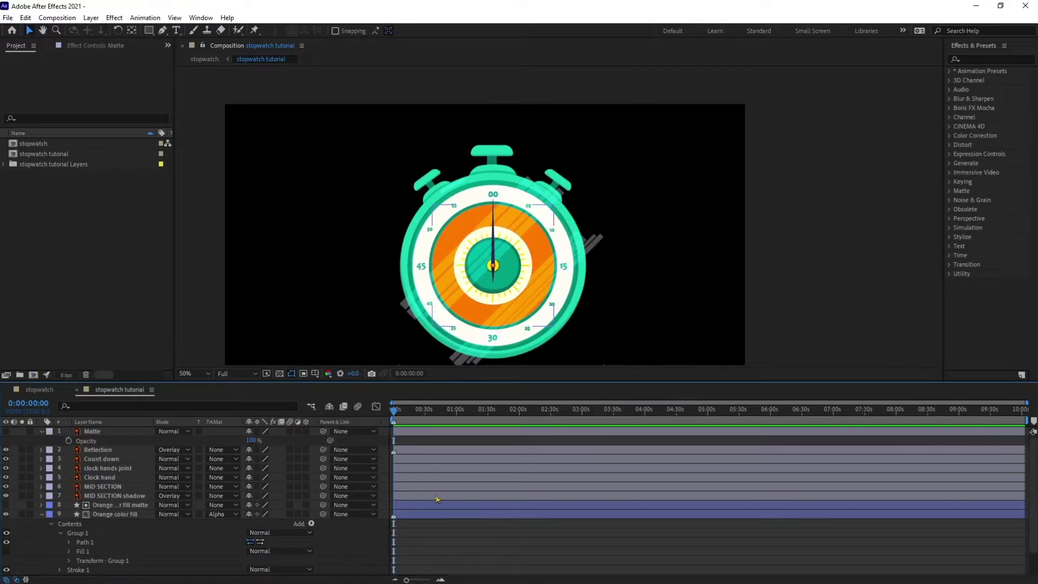
- Make the Matte layer visible and alpha-matte Reflection to 'Matte'
left_click(111, 432)
left_click(6, 432)
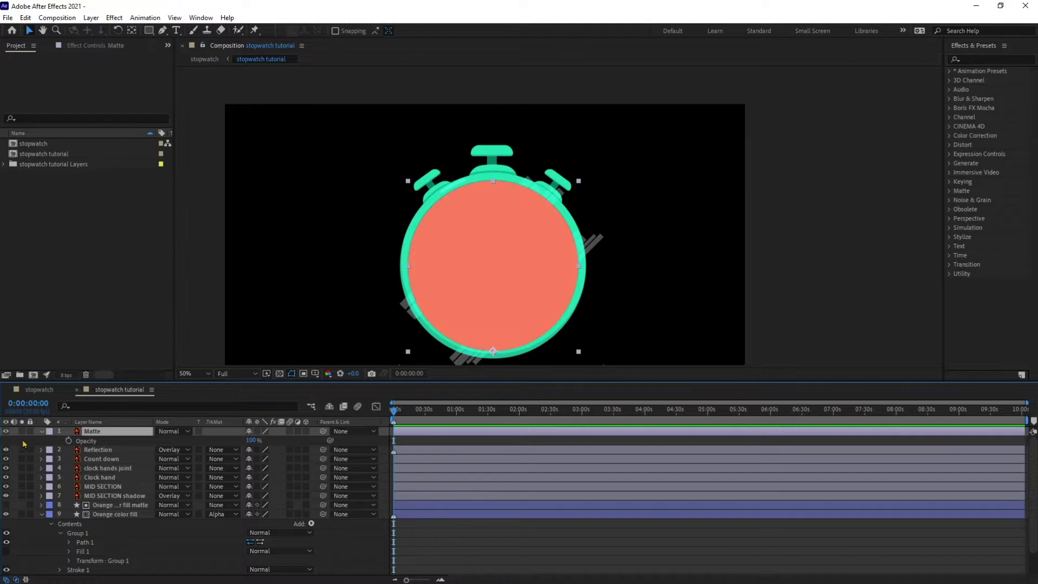
left_click(101, 450)
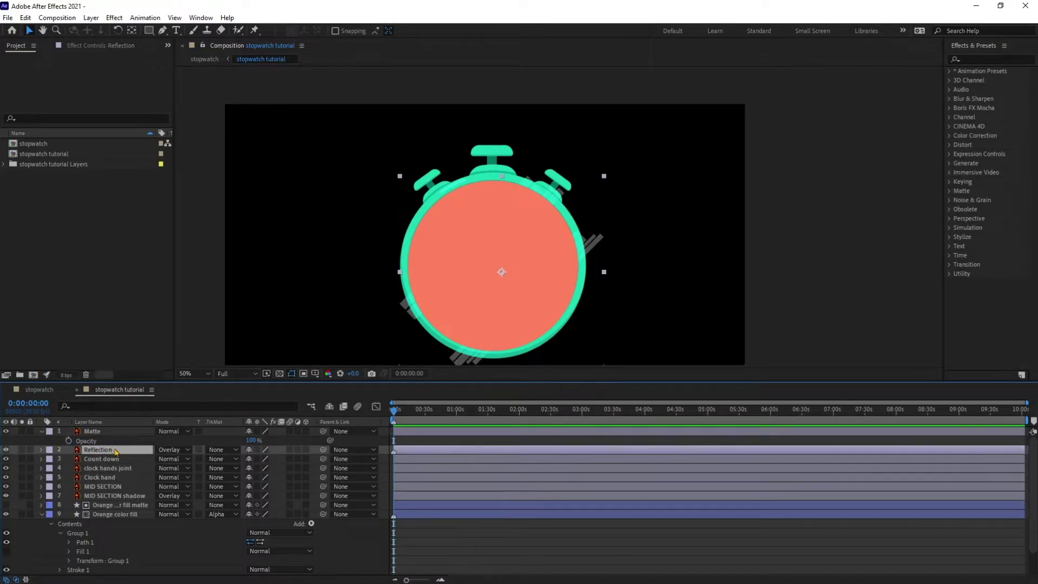
left_click(229, 452)
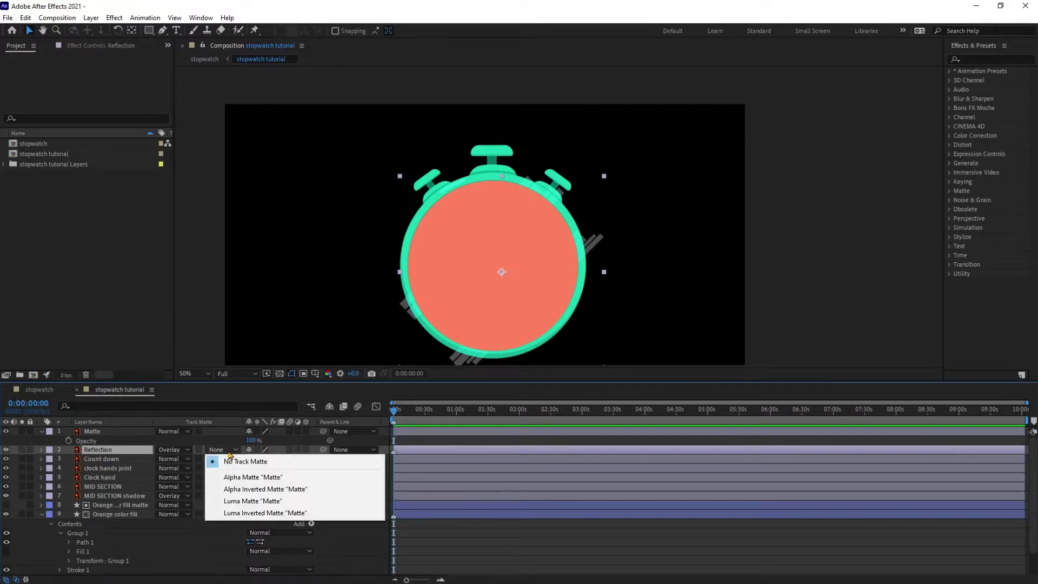
left_click(248, 479)
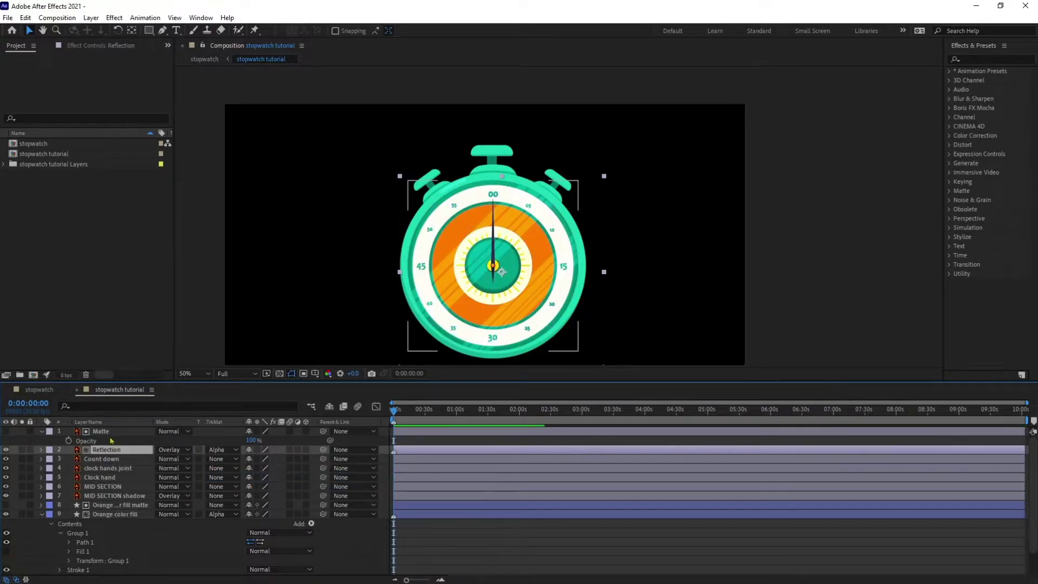
scroll(127, 486, "down", 2)
left_click(129, 487)
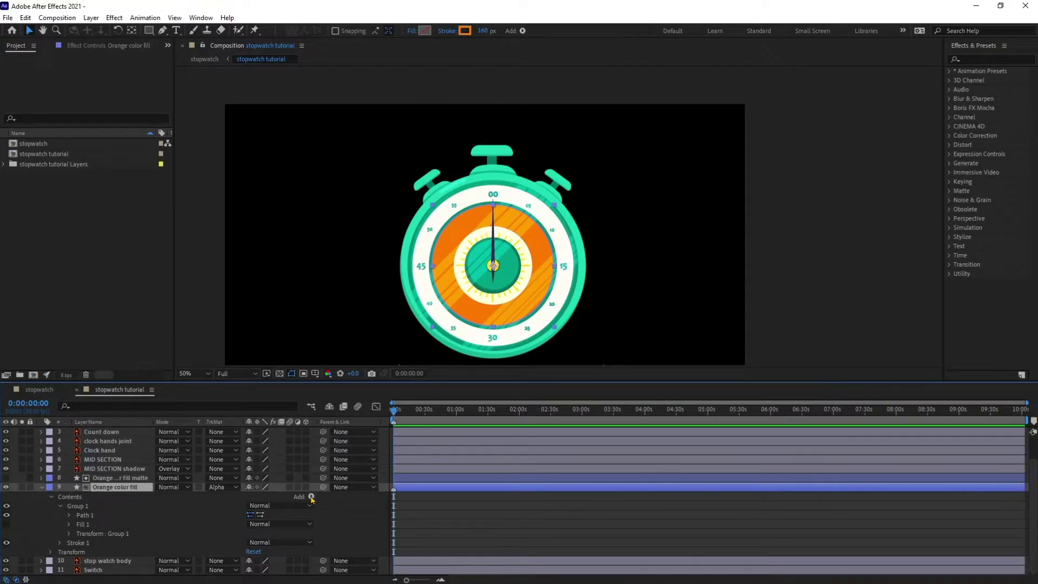
- Add a Trim Paths modifier to the Orange color fill shape
left_click(311, 497)
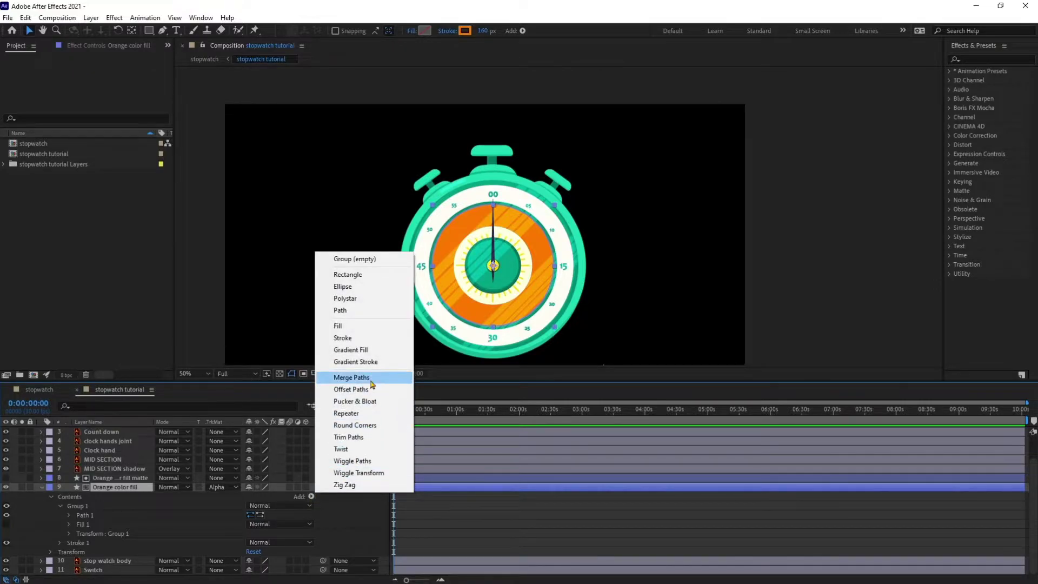
left_click(359, 444)
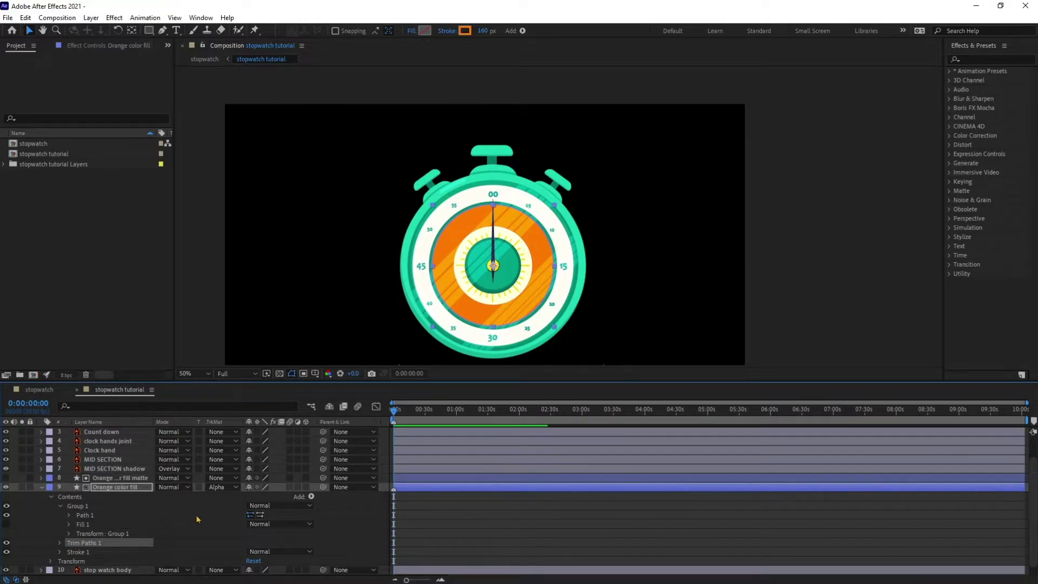
left_click(424, 514)
scroll(424, 514, "down", 1)
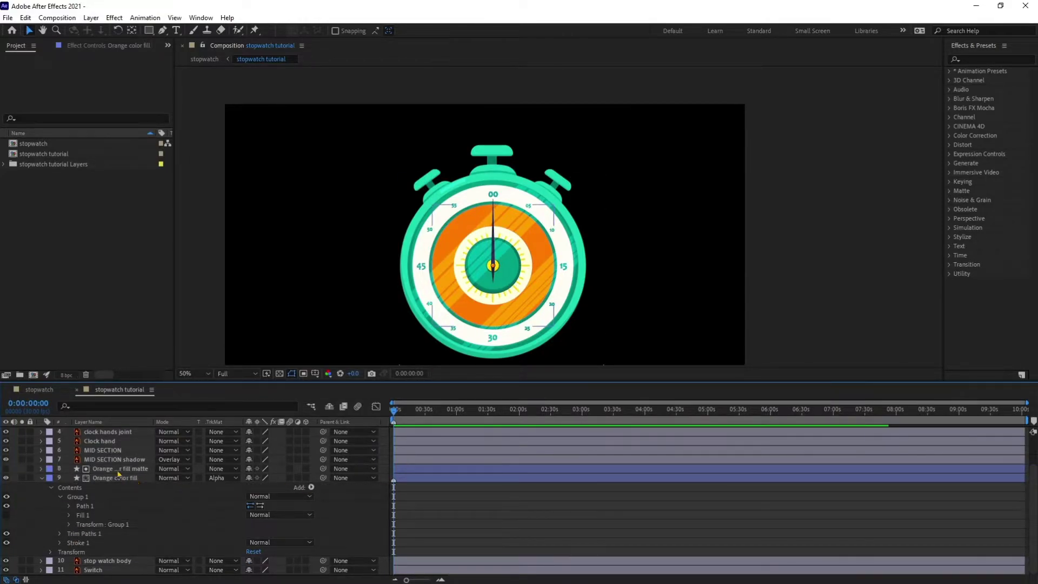
- Solo the Clock hand and move its anchor point down to the hand's base
left_click(105, 441)
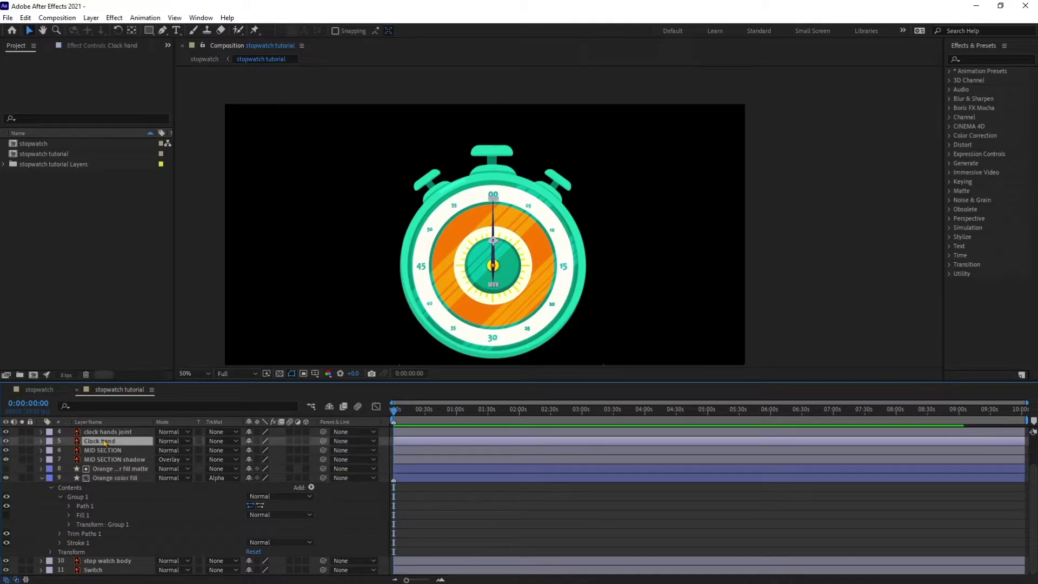
left_click(22, 441)
scroll(490, 254, "up", 4)
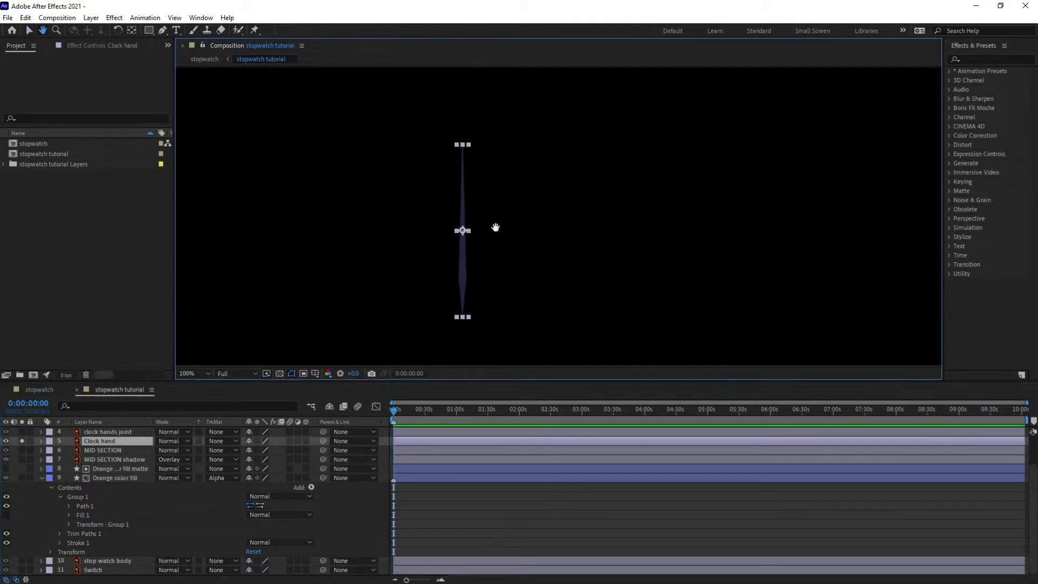
key("h")
key("v")
key("y")
left_click_drag(386, 236, 388, 320)
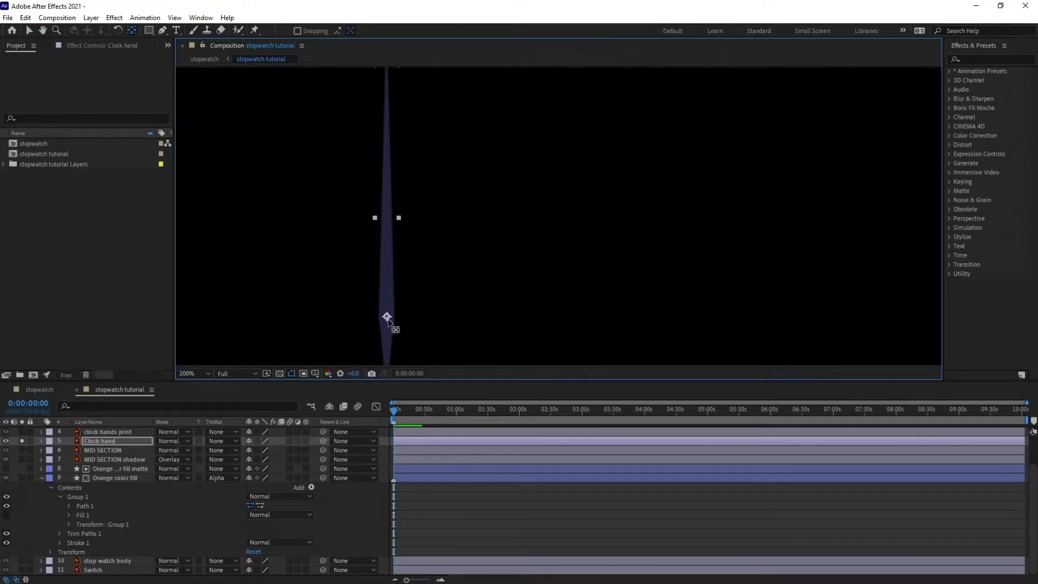
left_click(387, 318)
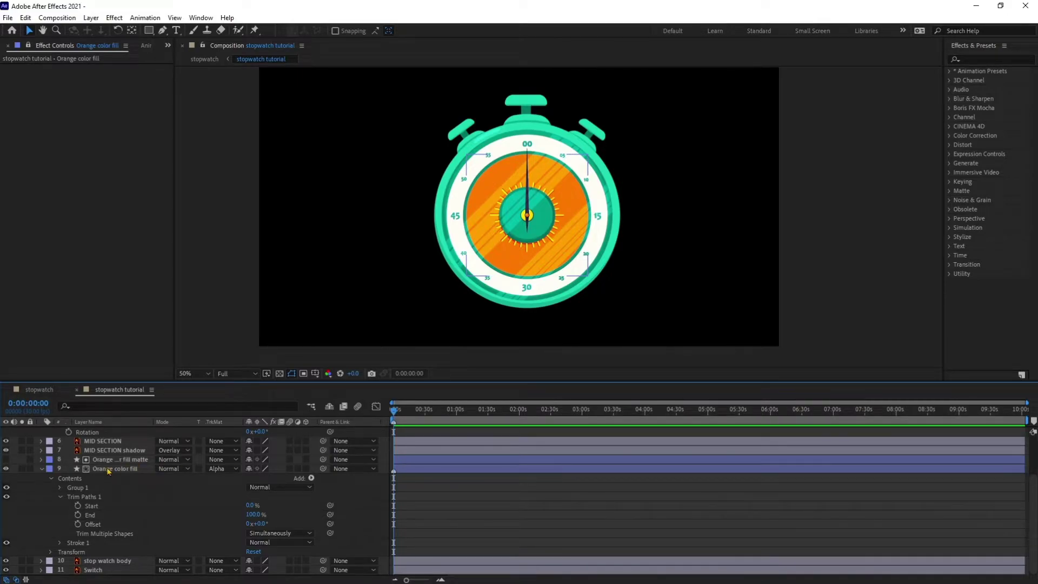
- Search 'slider con' and apply a Slider Control effect to Orange color fill
left_click(108, 469)
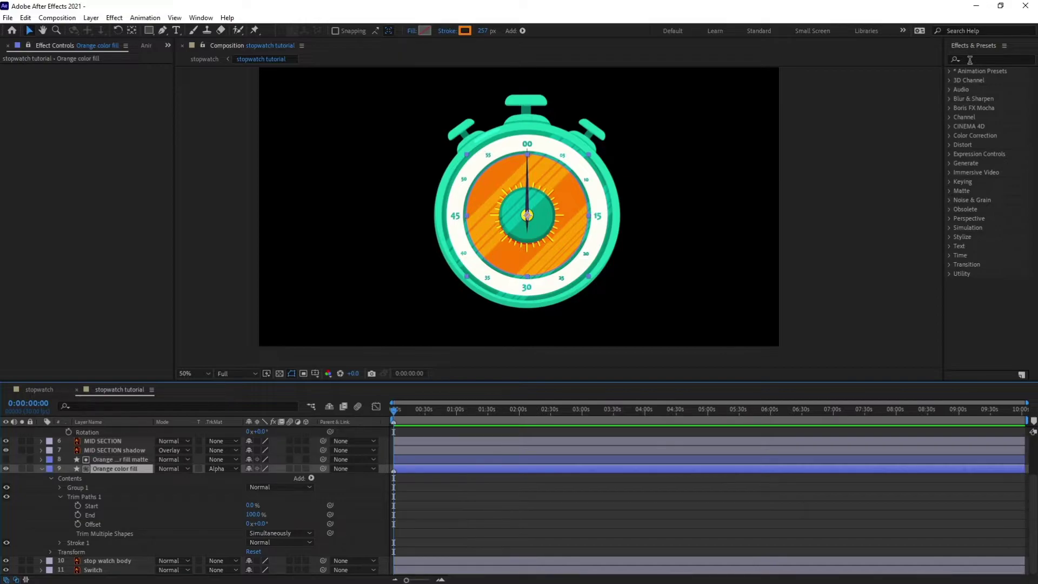
left_click(971, 60)
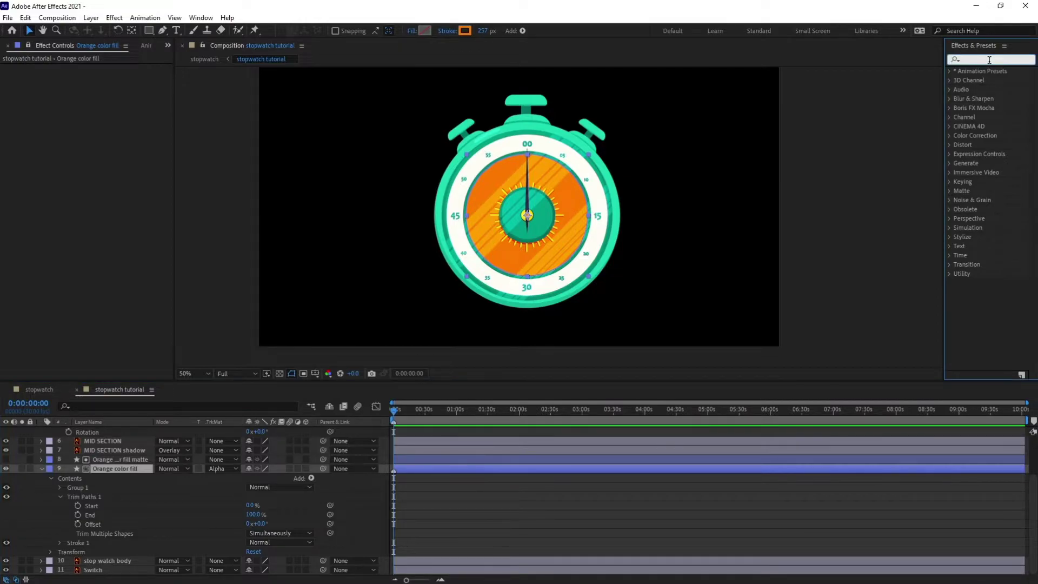
type("slider control")
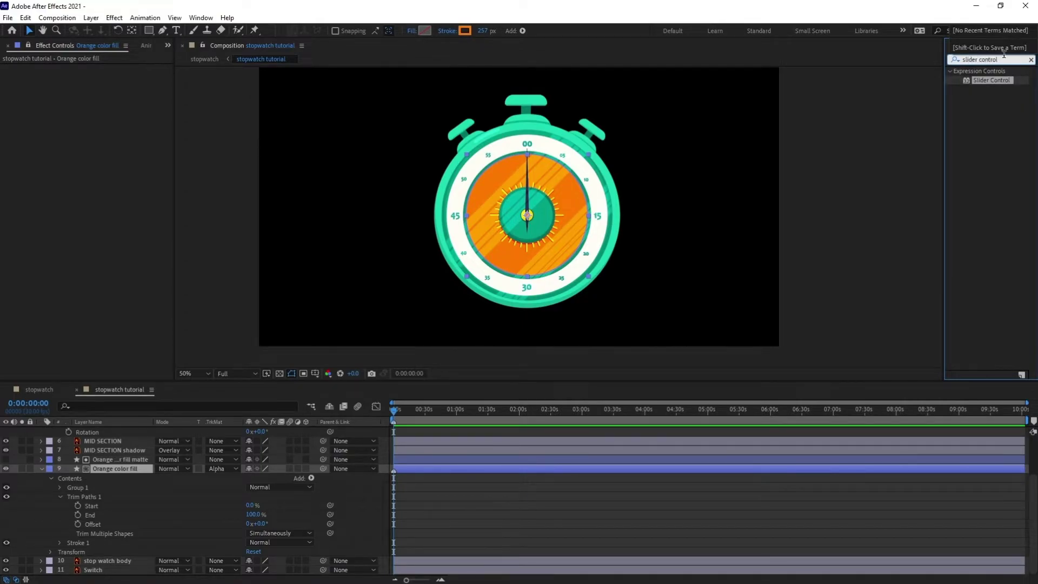
double_click(988, 82)
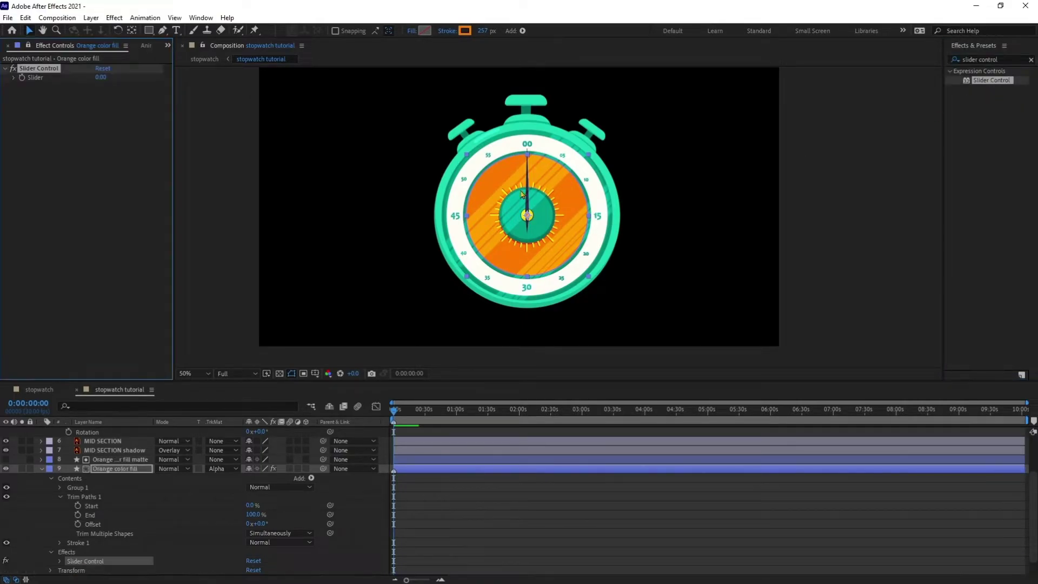
scroll(125, 506, "down", 1)
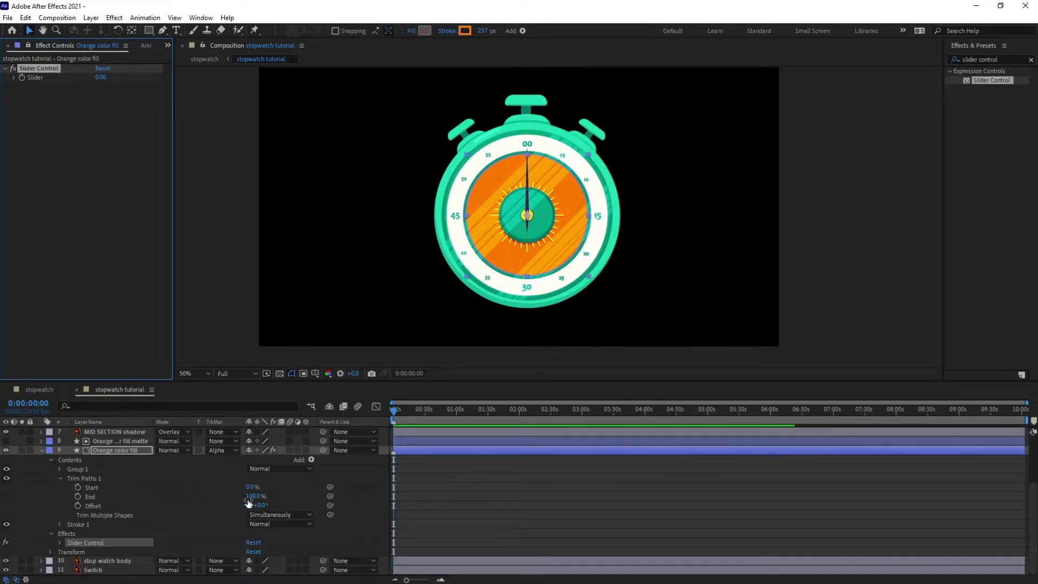
- Scrub the Trim Paths End of Orange color fill down to 4%
left_click(120, 498)
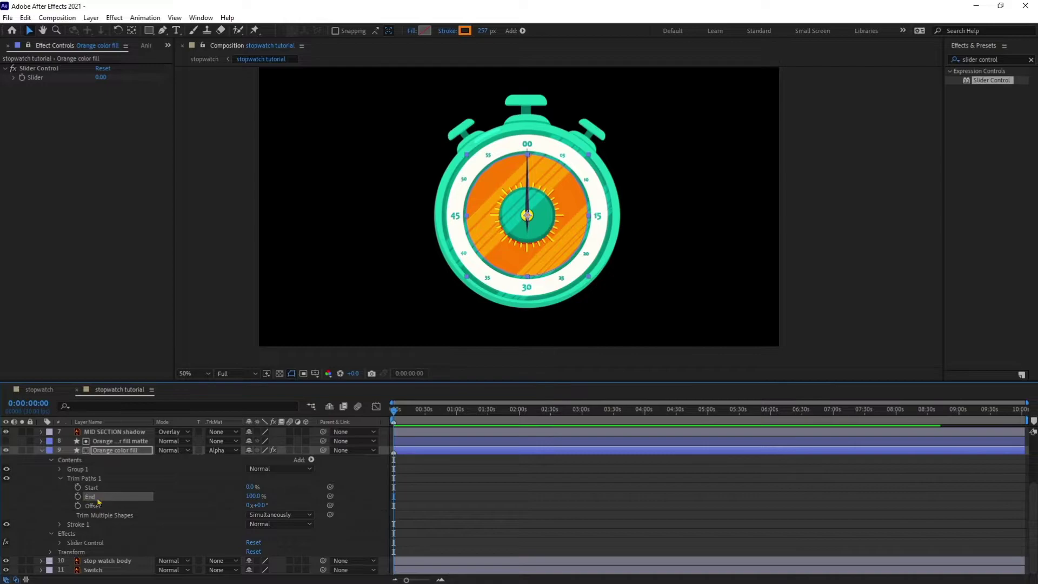
left_click_drag(253, 496, 191, 496)
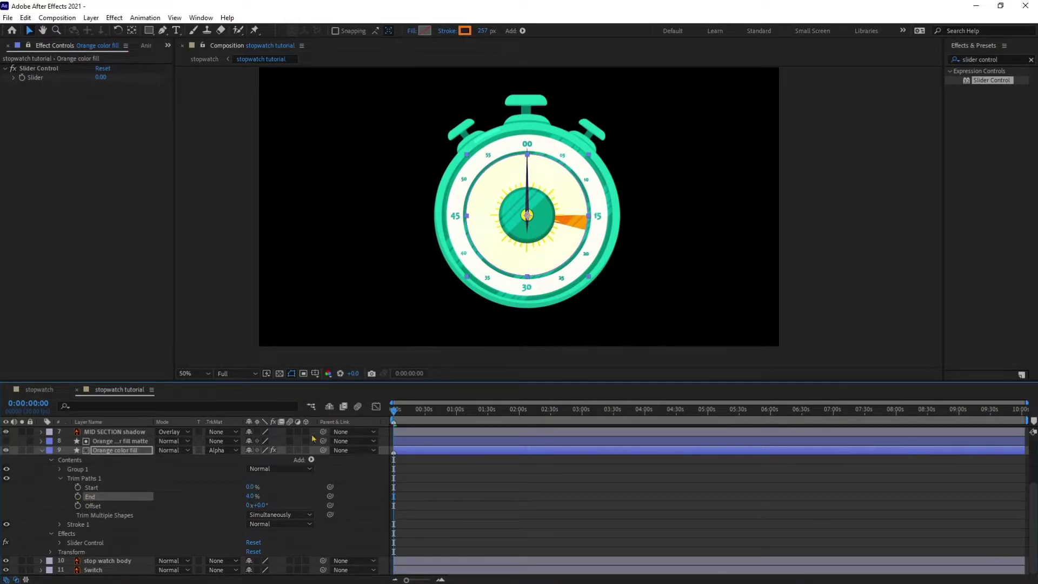
scroll(566, 214, "up", 2)
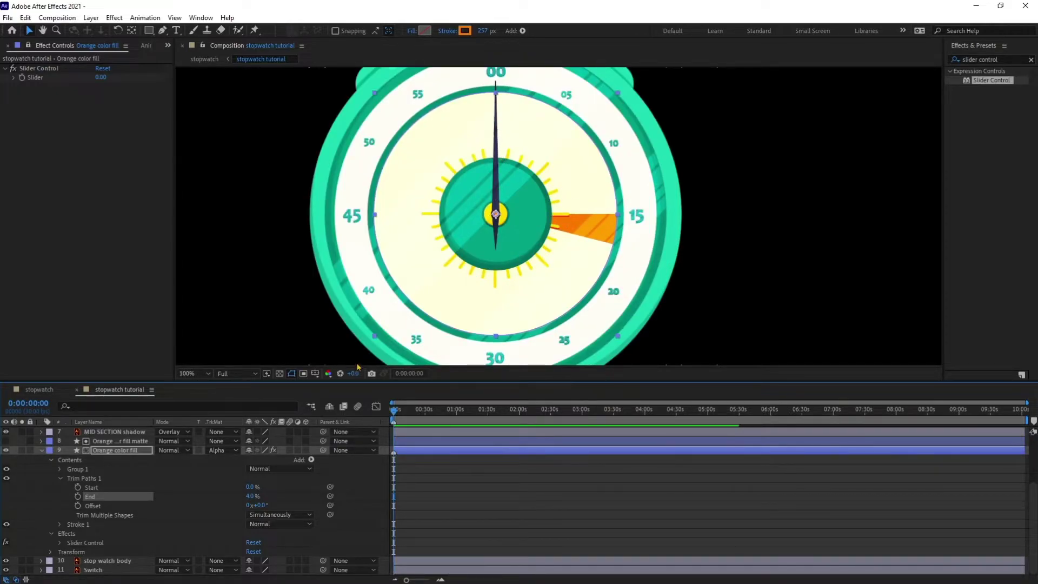
- Rotate the Orange color fill layer to -90° so the wedge starts at 00
left_click(134, 452)
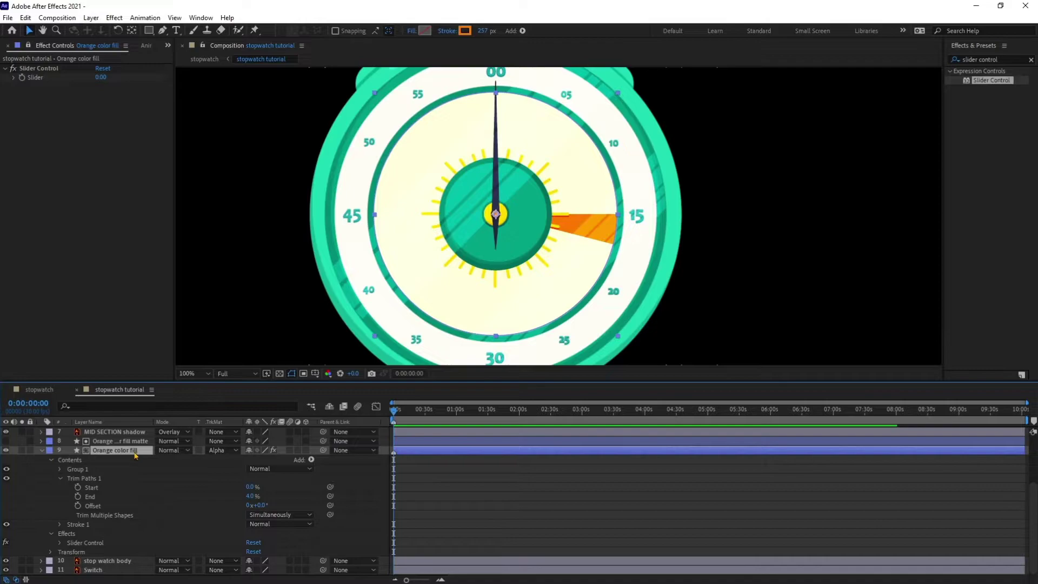
key("u")
key("u")
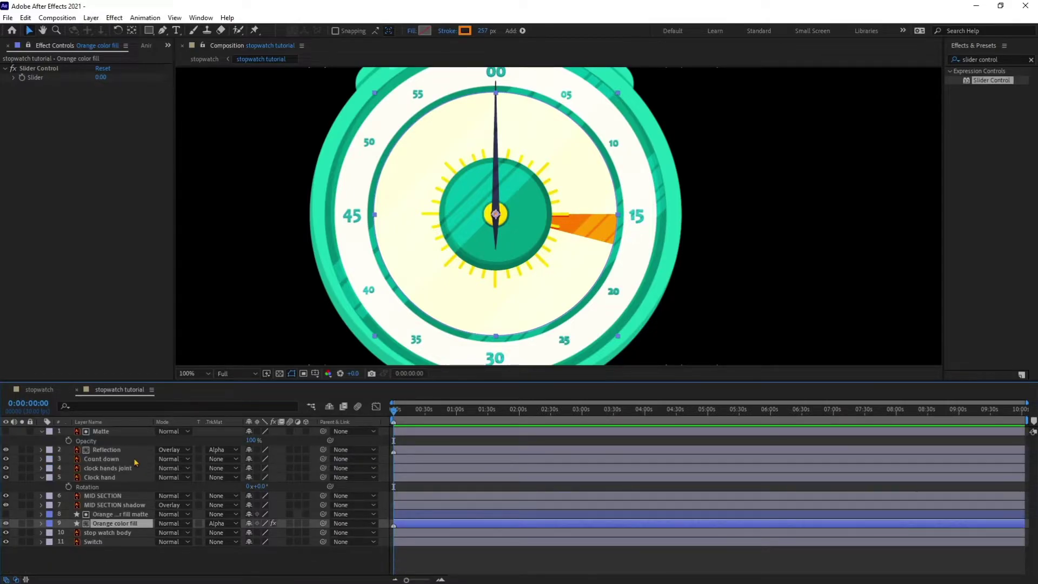
key("r")
left_click_drag(260, 531, 258, 532)
left_click(261, 532)
type("-90")
key("Return")
- Reveal the orange fill's Trim Paths settings and scrub End to 0%
left_click(41, 523)
left_click(41, 523)
scroll(92, 516, "down", 1)
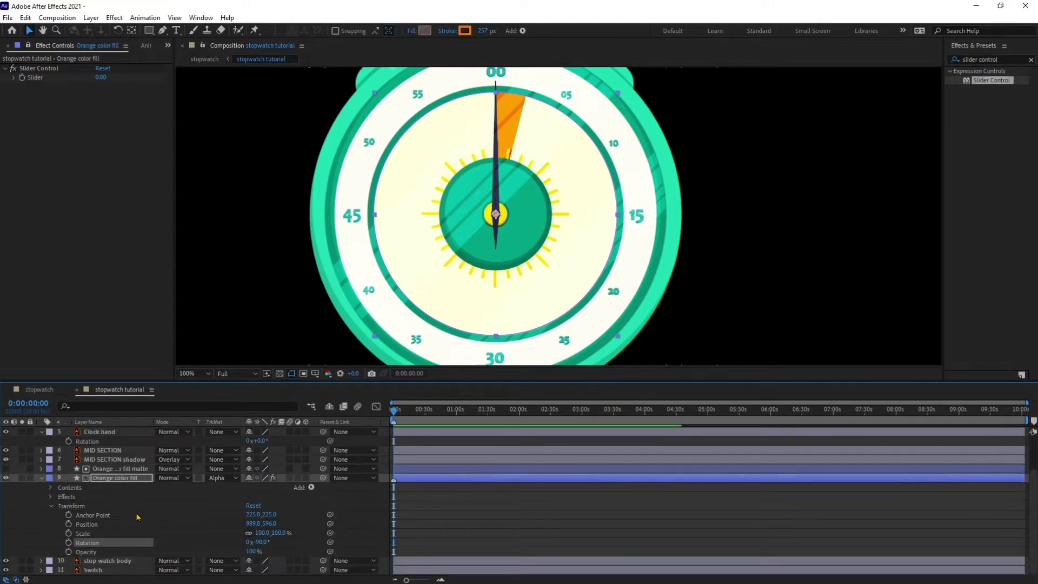
left_click(51, 488)
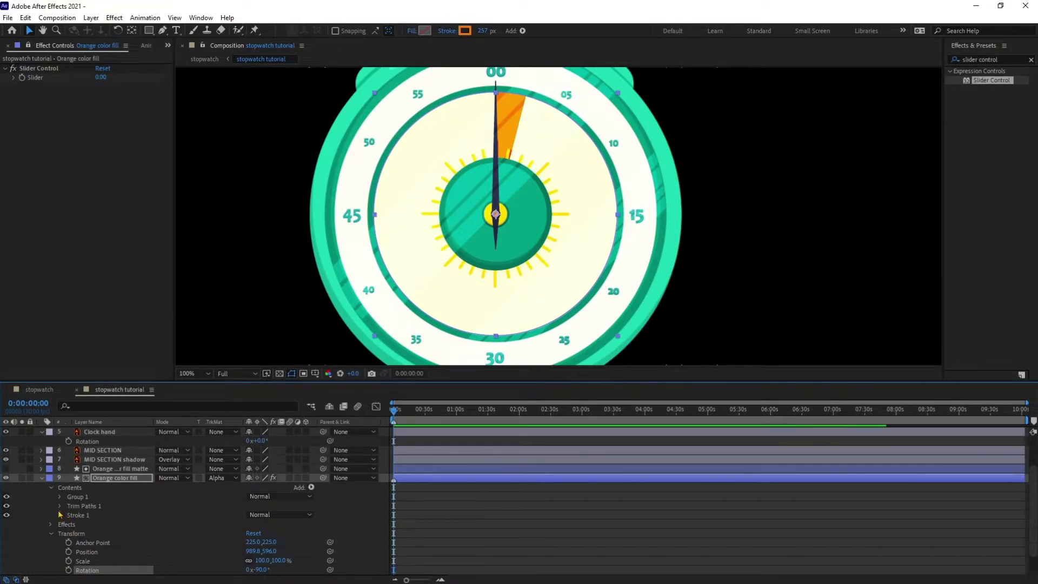
left_click(60, 506)
left_click_drag(250, 524, 229, 524)
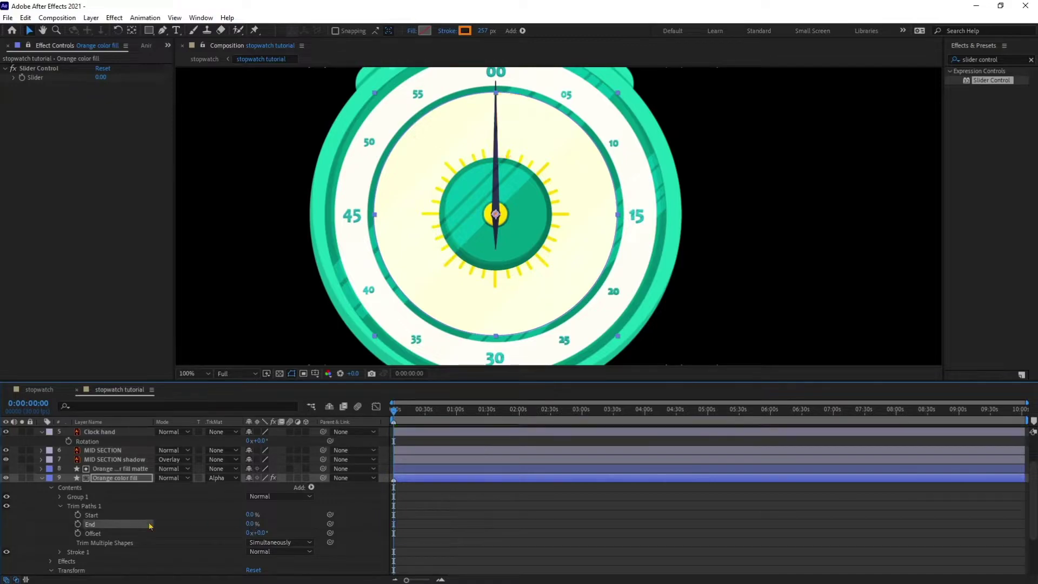
- Pick-whip Trim Paths End to the Slider Control's Slider, then add an expression to the Slider
scroll(150, 525, "down", 2)
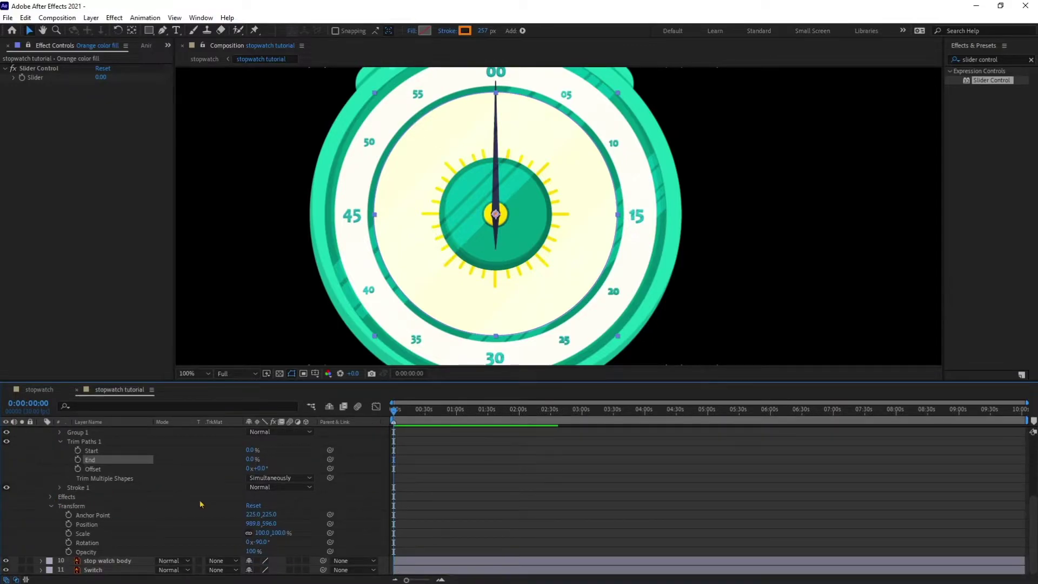
left_click(51, 497)
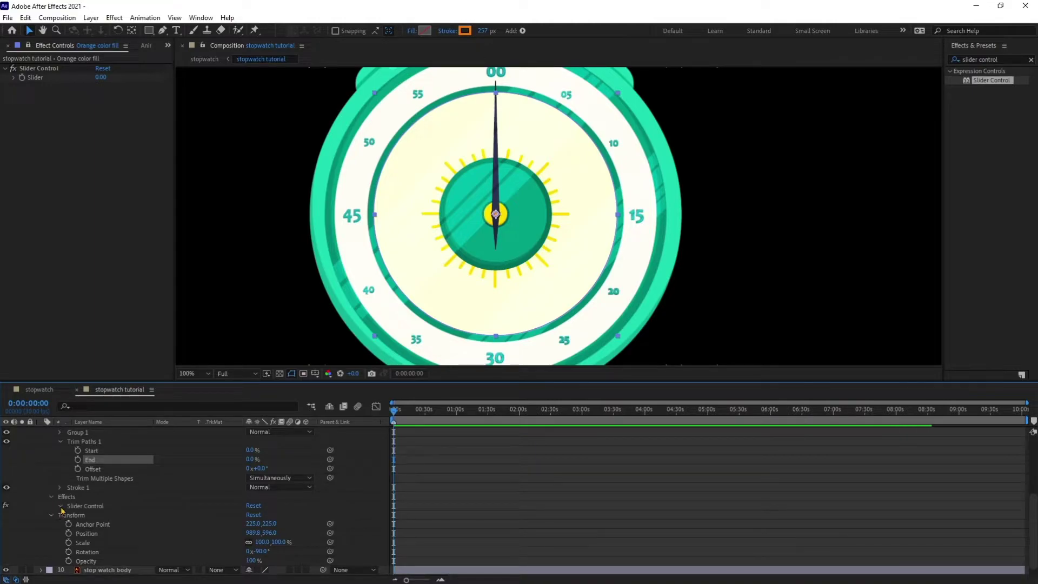
left_click(60, 506)
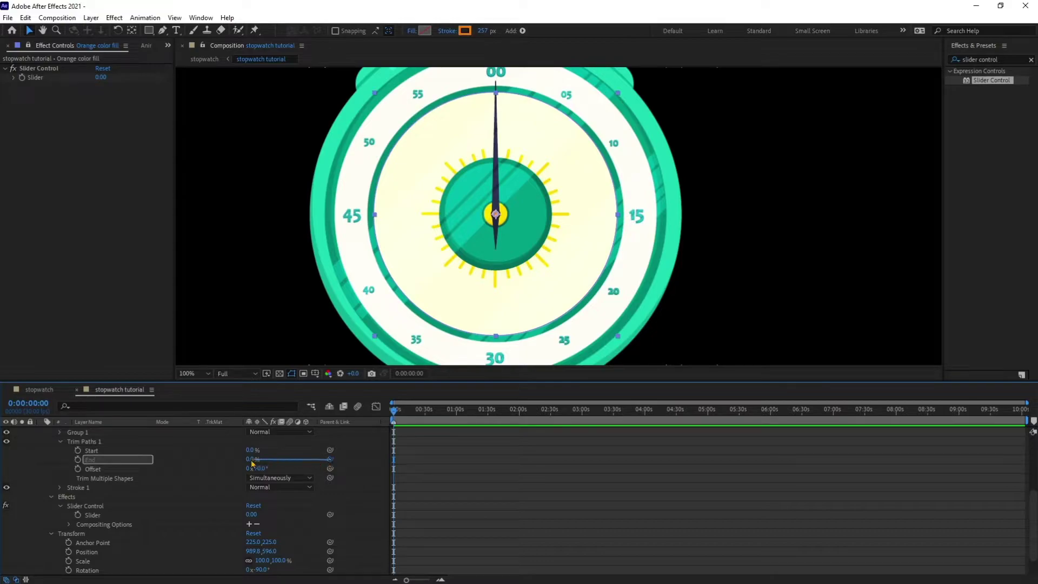
left_click_drag(330, 460, 33, 78)
left_click(424, 506)
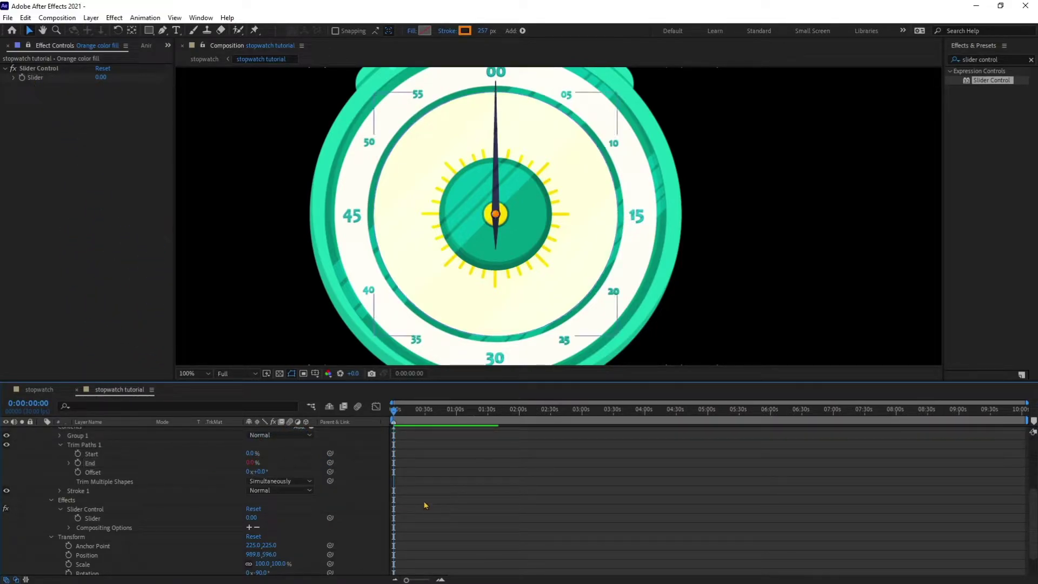
scroll(424, 505, "up", 2)
left_click(61, 472)
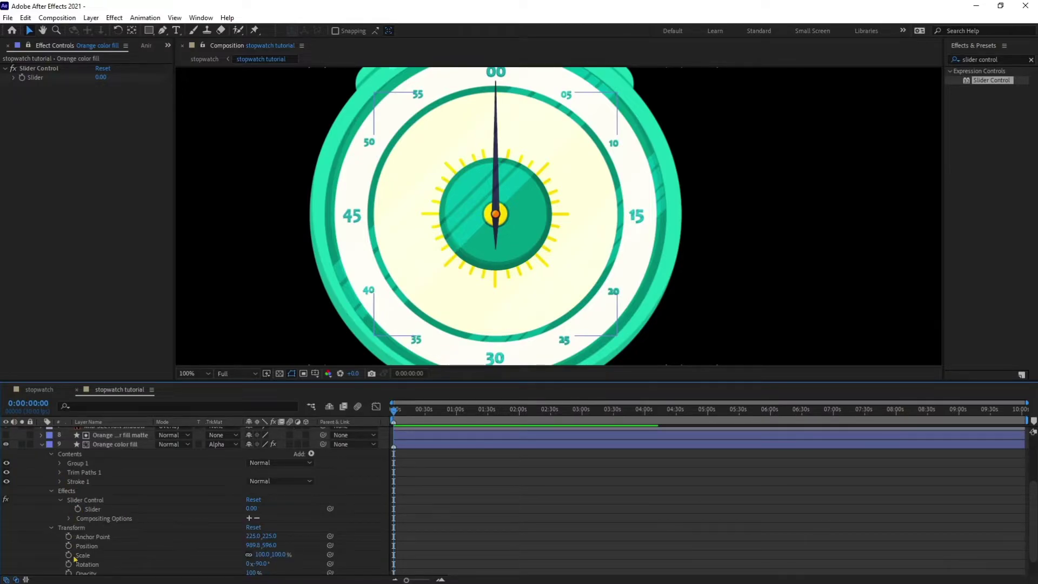
left_click(79, 510, "alt")
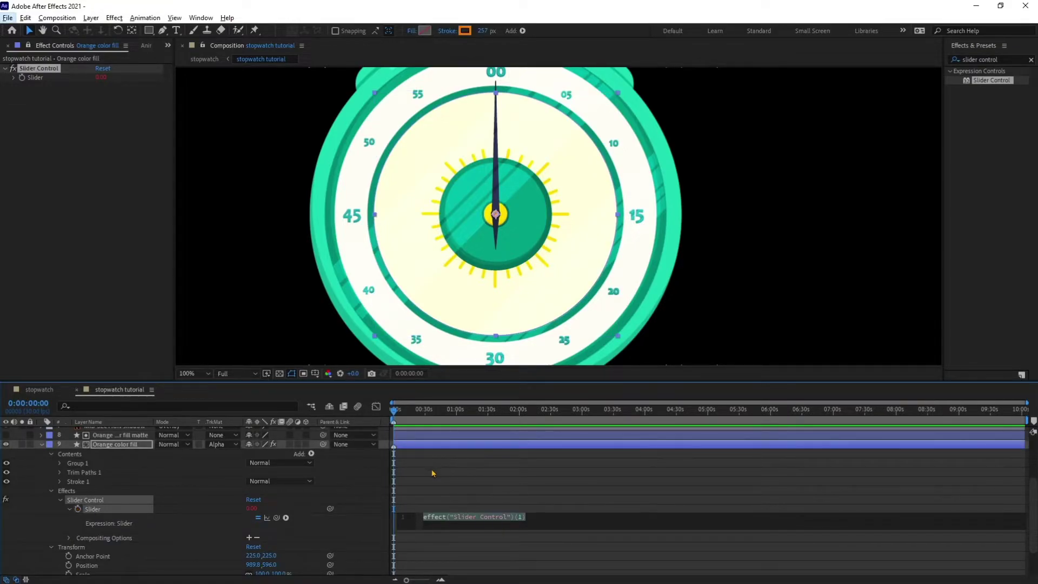
- Pick-whip the Slider expression to the Clock hand layer's Rotation
left_click(499, 486)
scroll(499, 485, "up", 3)
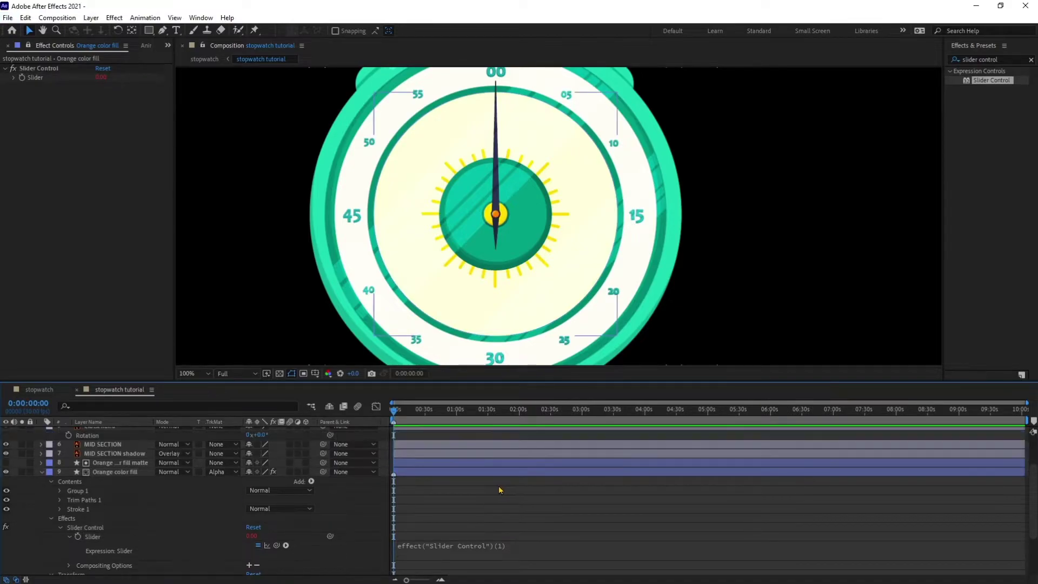
scroll(499, 486, "down", 1)
scroll(498, 487, "up", 2)
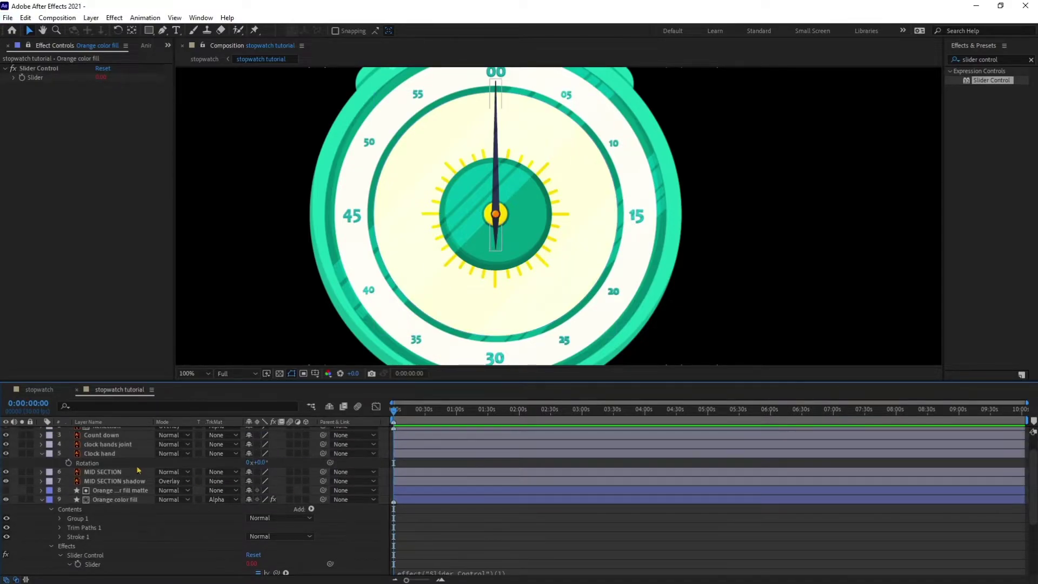
left_click(496, 178)
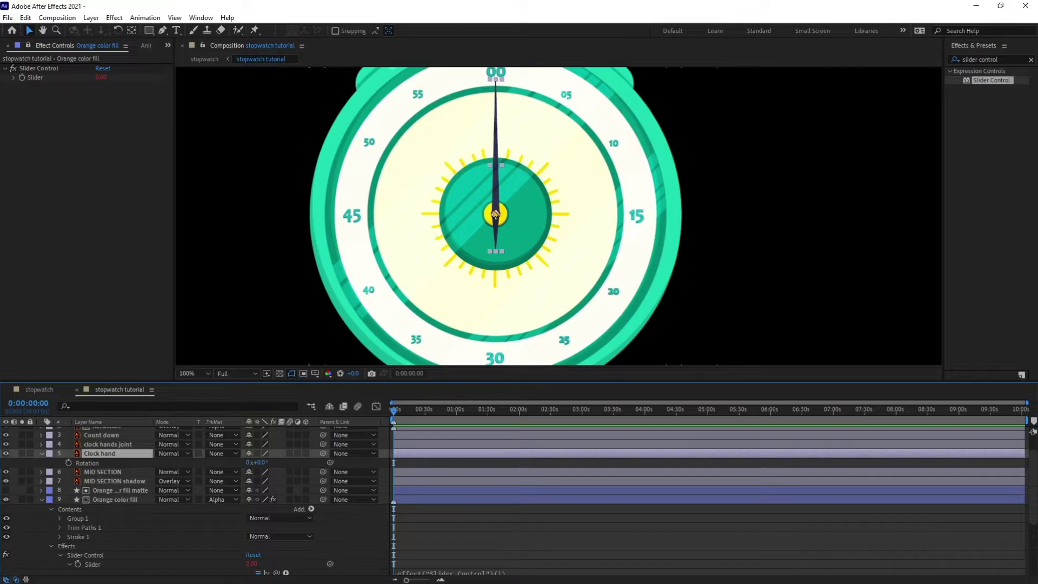
mouse_move(495, 215)
left_mouse_down()
mouse_move(531, 215)
mouse_move(496, 215)
left_mouse_up()
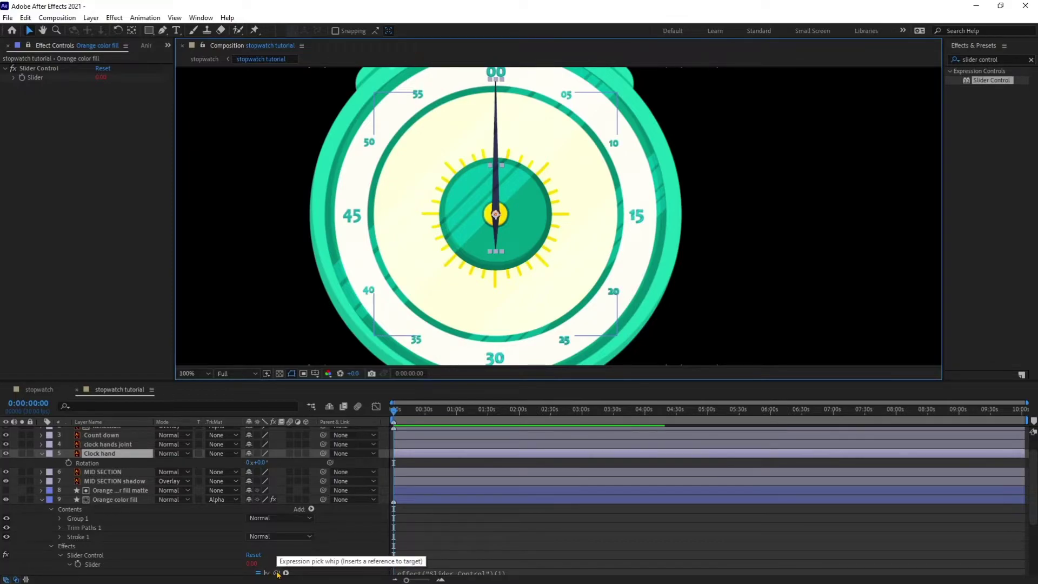
left_click_drag(277, 574, 99, 465)
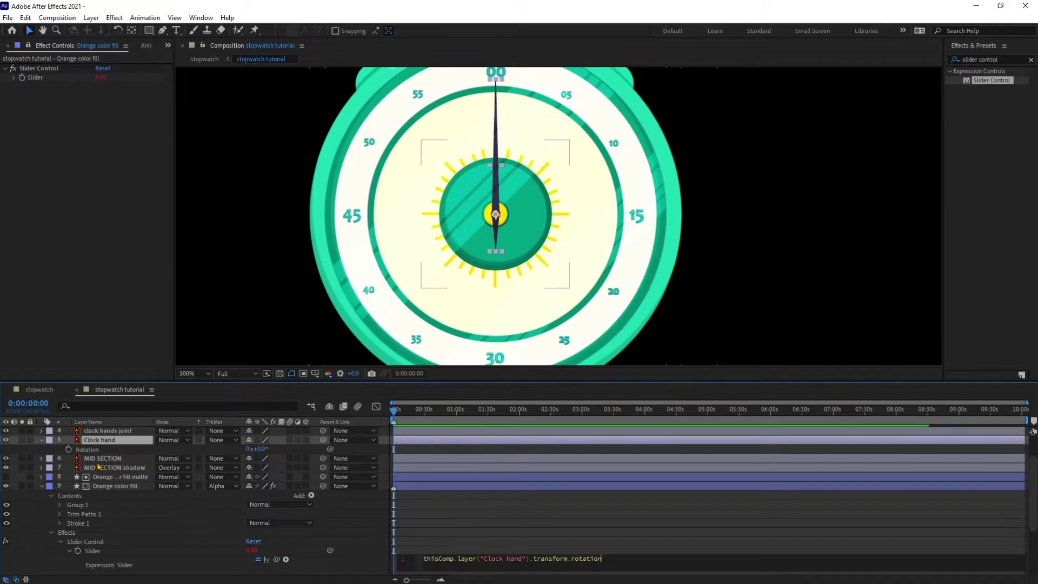
- Spin the Clock hand to test the orange fill, then undo it back to 00
mouse_move(263, 448)
left_mouse_down()
mouse_move(303, 448)
mouse_move(316, 435)
mouse_move(274, 439)
left_mouse_up()
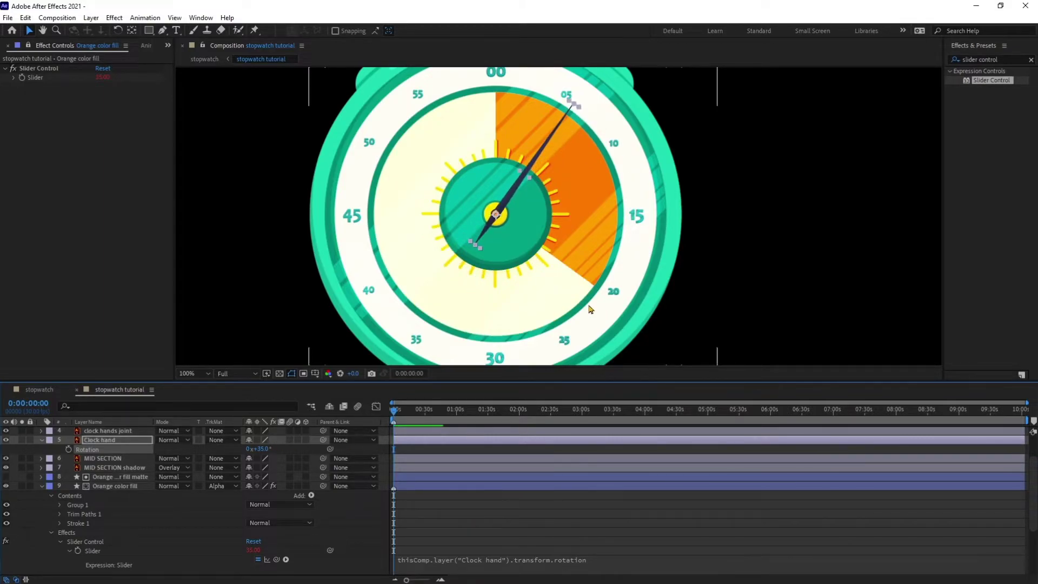
key("ctrl+z")
scroll(455, 501, "down", 3)
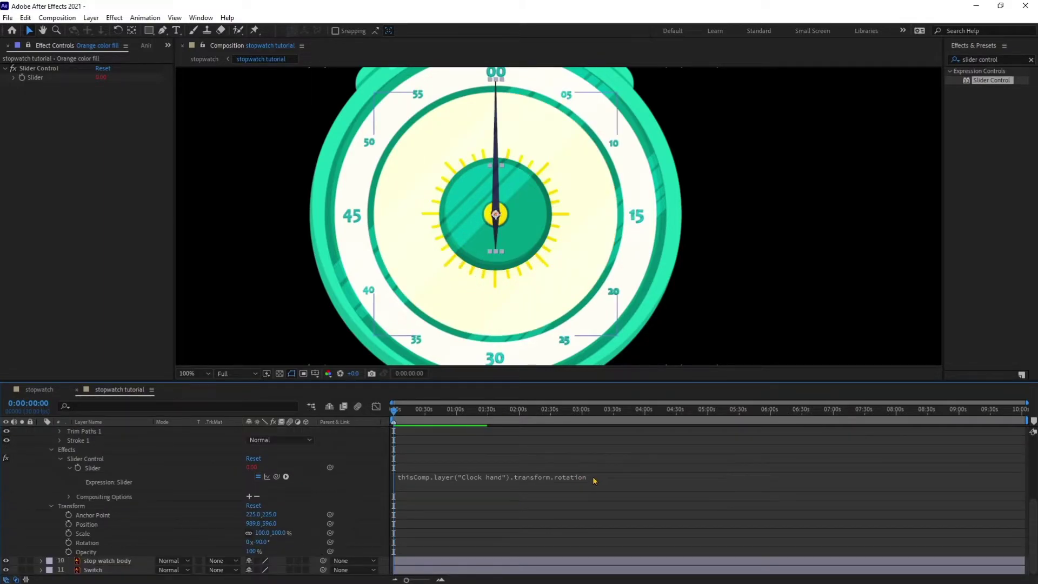
- Append /3.6 to the Slider expression after the Clock hand's rotation
left_click(593, 480)
left_click(591, 479)
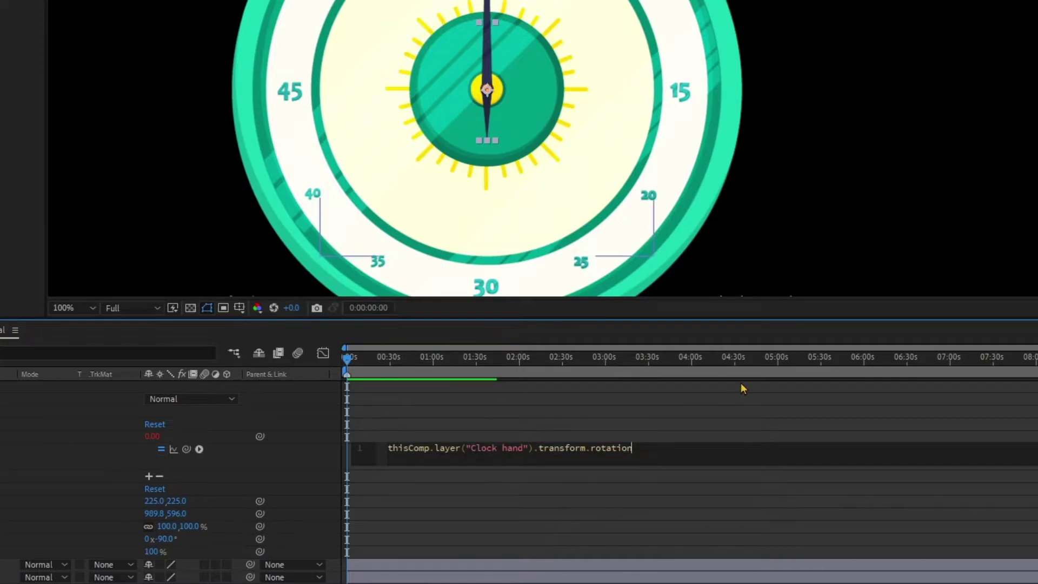
left_click(741, 384)
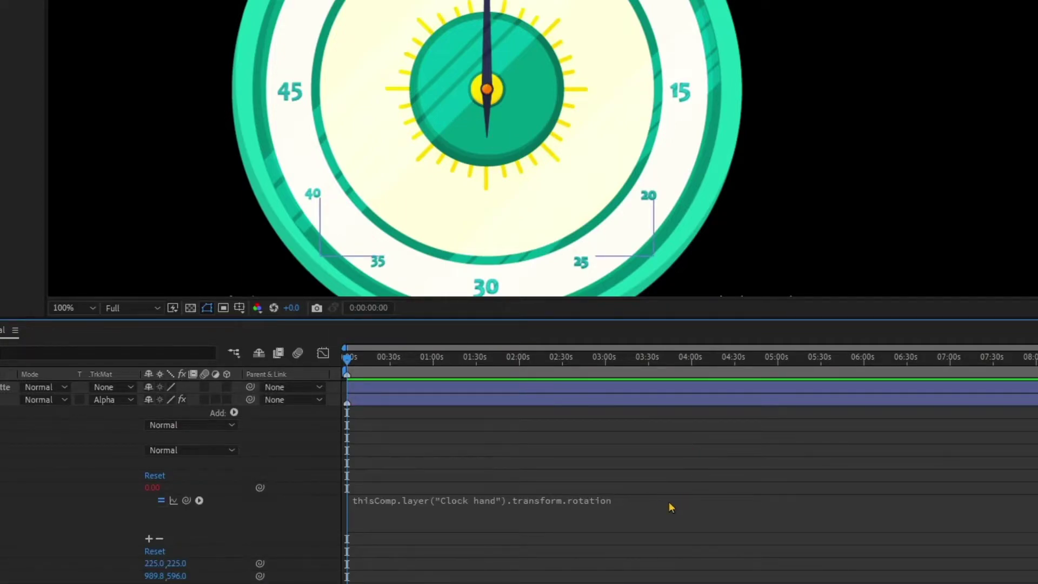
left_click(643, 505)
left_click(648, 501)
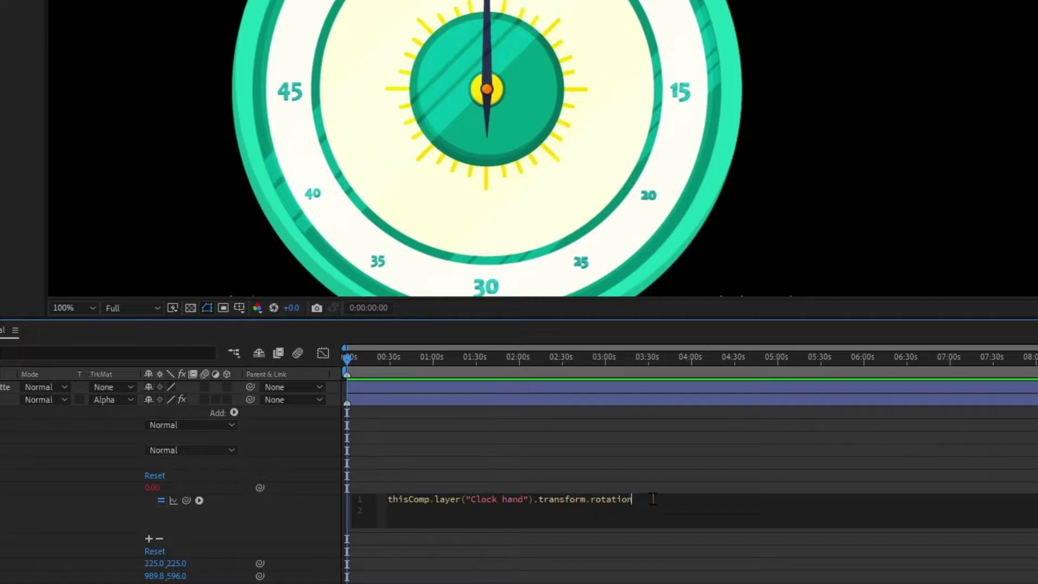
type("/3.6")
left_click(685, 426)
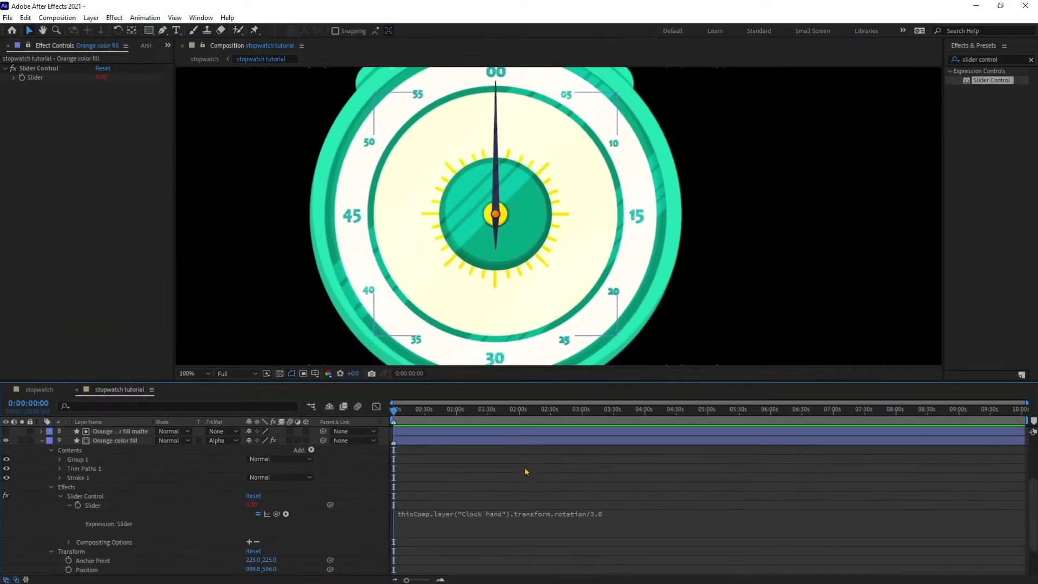
scroll(525, 467, "up", 4)
left_click(534, 484)
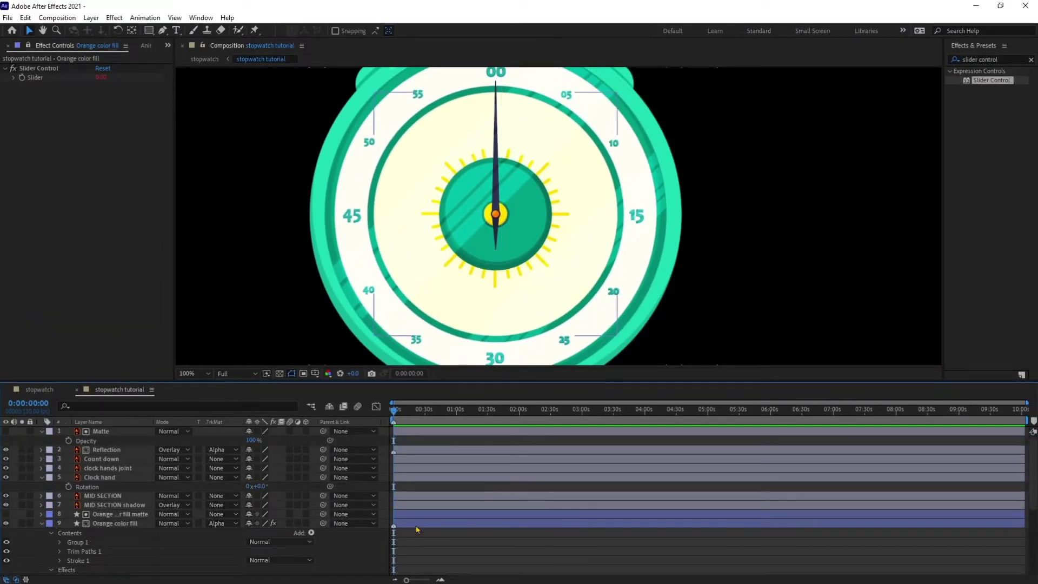
- Test-rotate the Clock hand and undo, then move the Switch anchor point down to its base
left_click(111, 478)
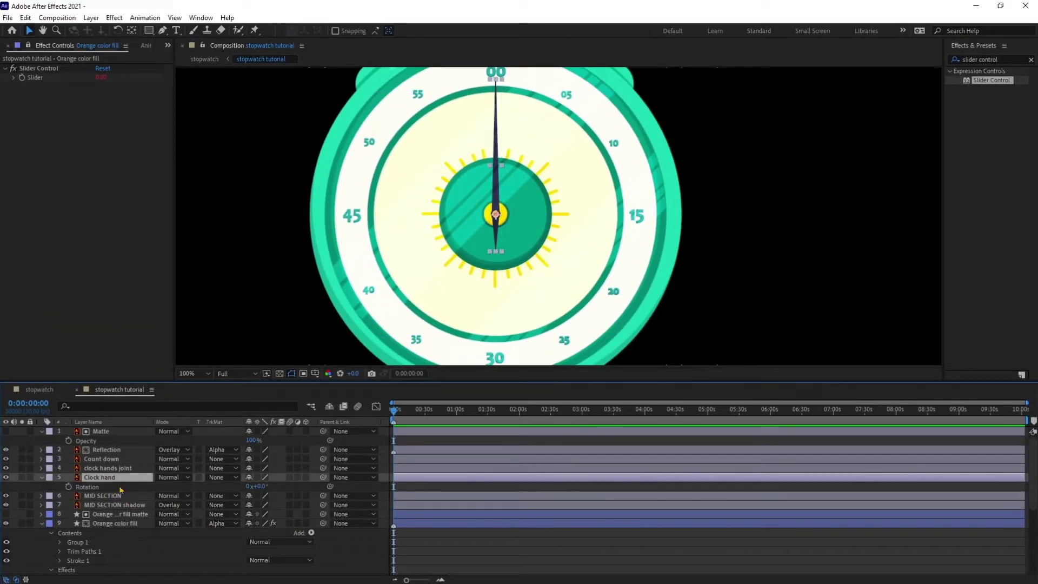
left_click_drag(263, 486, 399, 460)
key("ctrl+z")
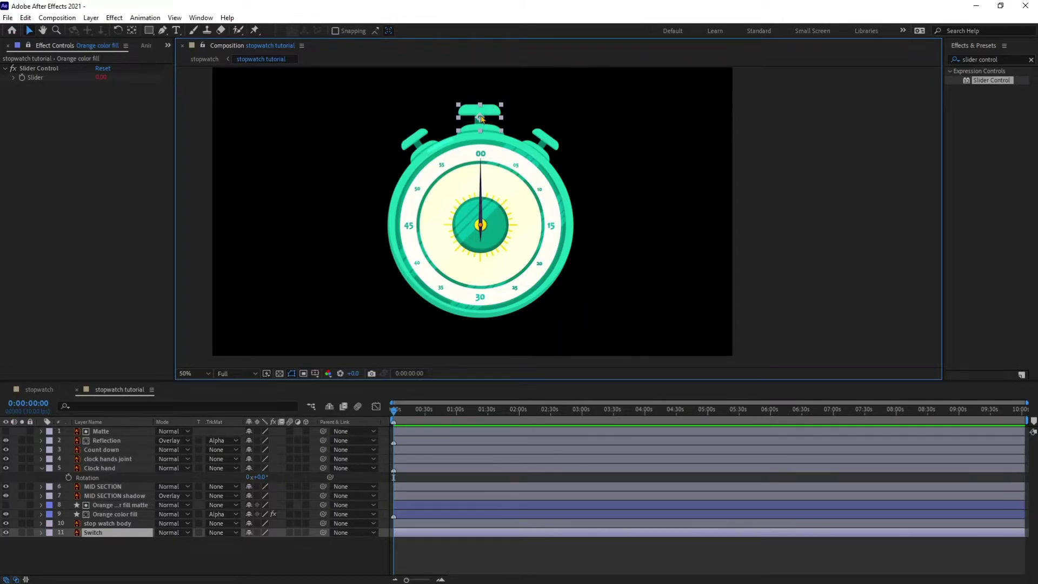
key("y")
left_click_drag(480, 117, 481, 130)
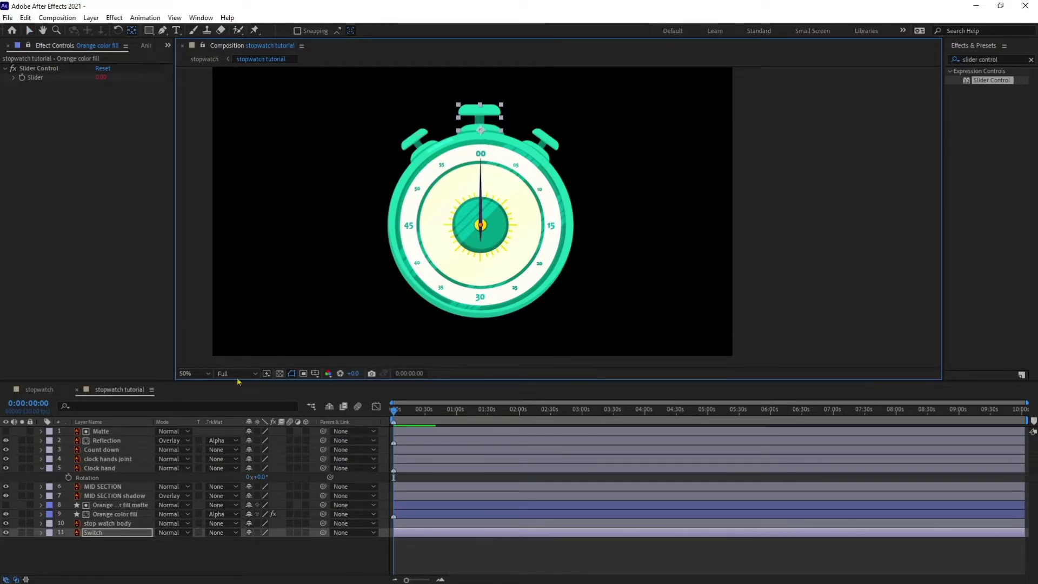
- Separate the Switch Position dimensions and set a starting Y Position keyframe at frame 0
key("p")
right_click(104, 545)
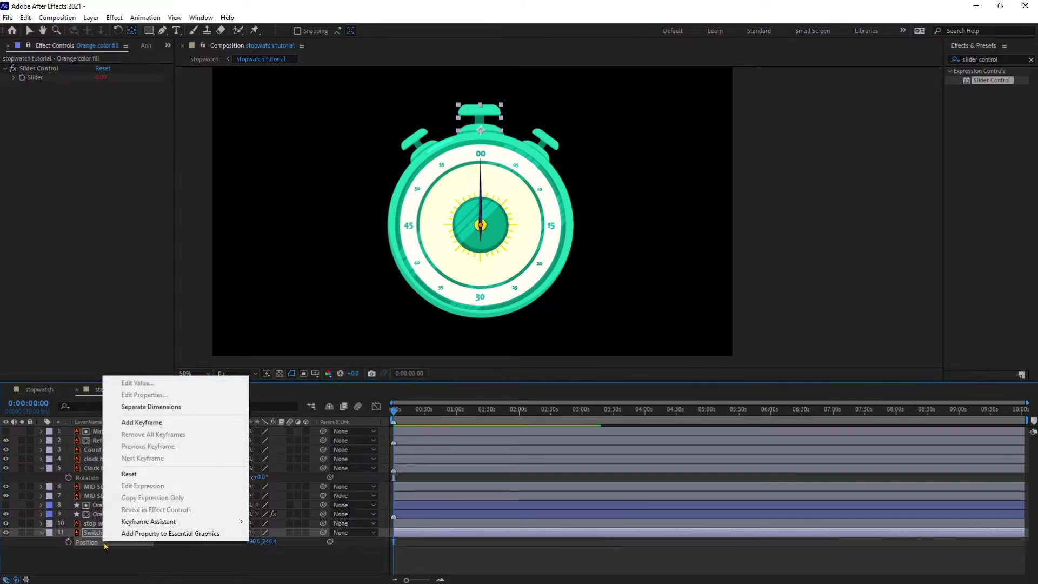
left_click(160, 410)
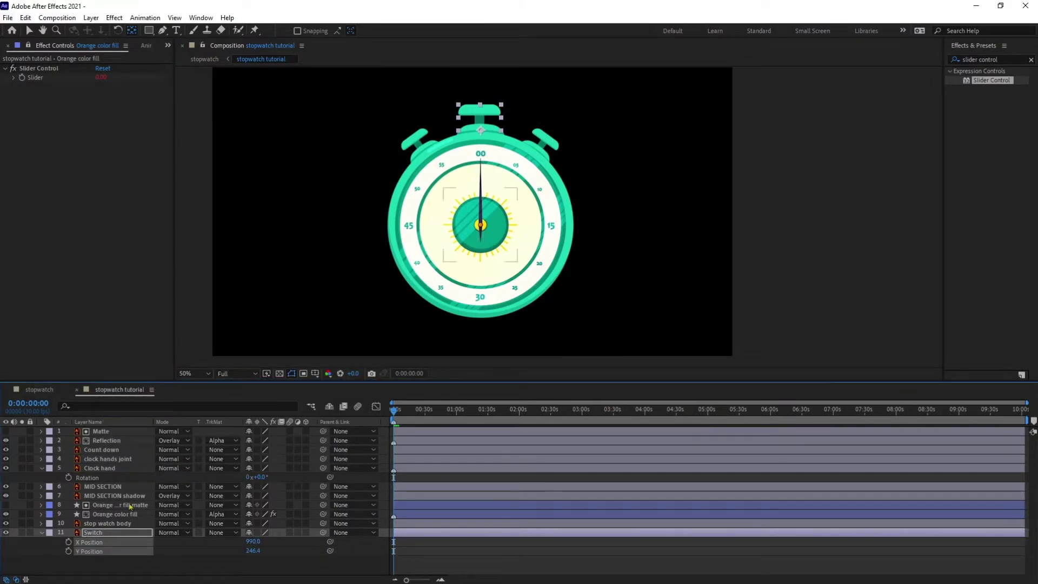
left_click(69, 552)
left_click(29, 404)
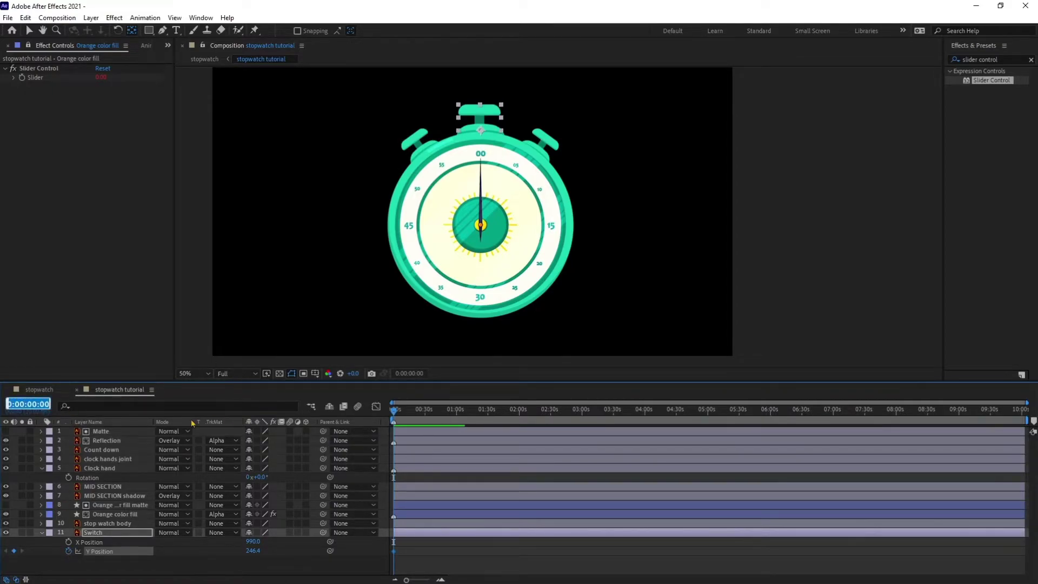
type("+")
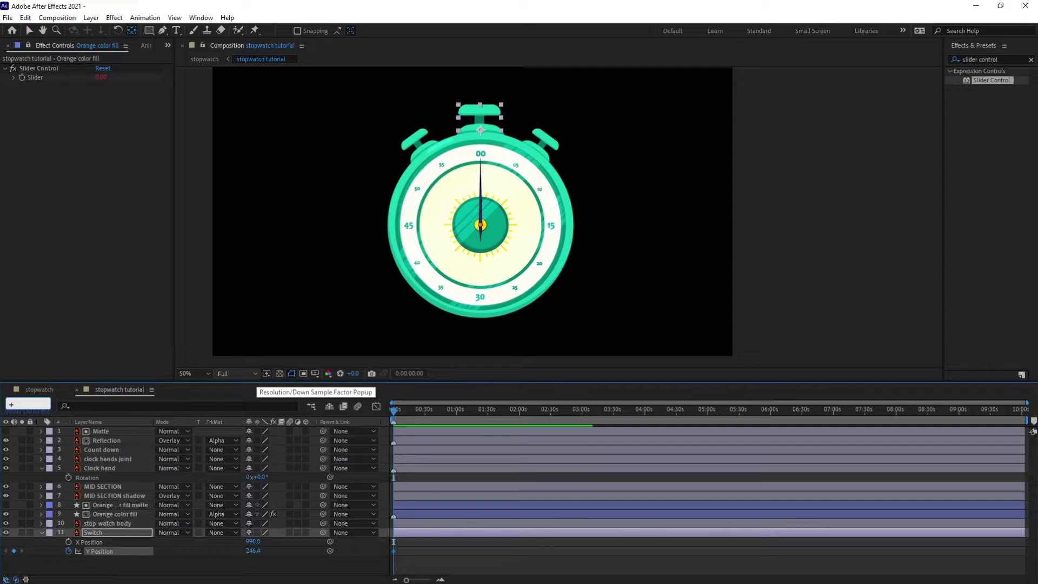
type("8")
key("Return")
- Nudge the Switch button down to its pressed position and move that keyframe to frame 5
scroll(605, 148, "up", 2)
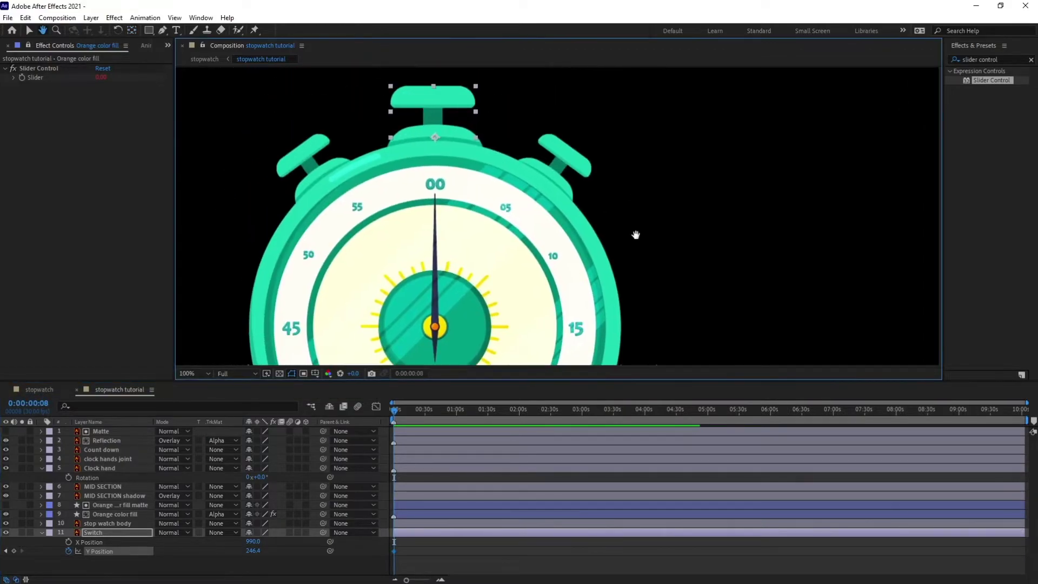
key("Down")
key("Down")
key("Down")
key("Down")
key("Down")
key("Down")
key("Down")
key("Down")
key("Down")
key("Down")
key("Down")
key("Down")
key("Down")
key("Down")
key("Down")
key("Down")
key("Down")
key("Down")
key("Down")
key("Down")
key("Down")
key("Down")
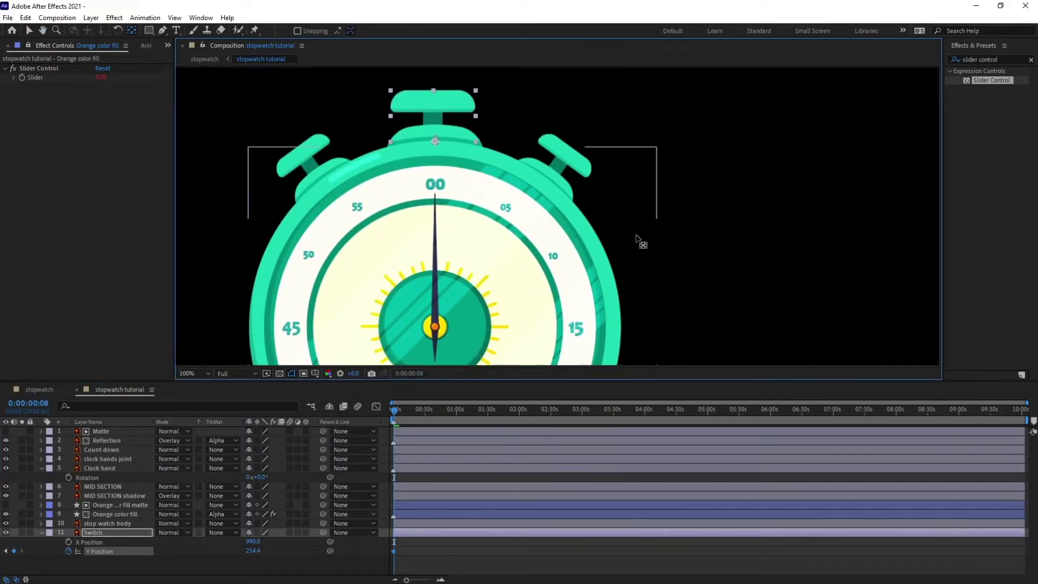
key("Down")
key("Down")
key("Down")
key("Down")
scroll(405, 440, "up", 3)
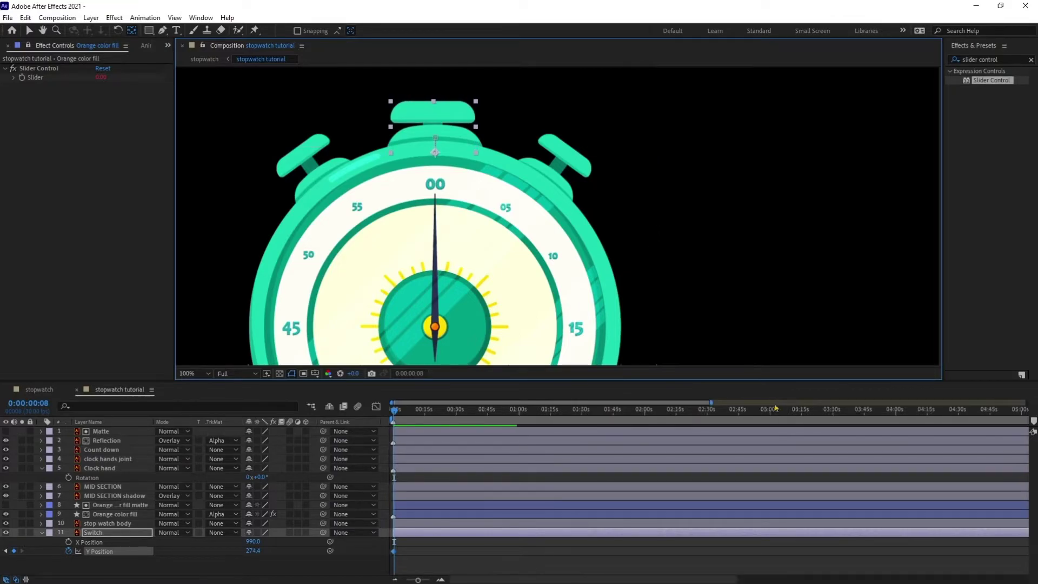
key("Home")
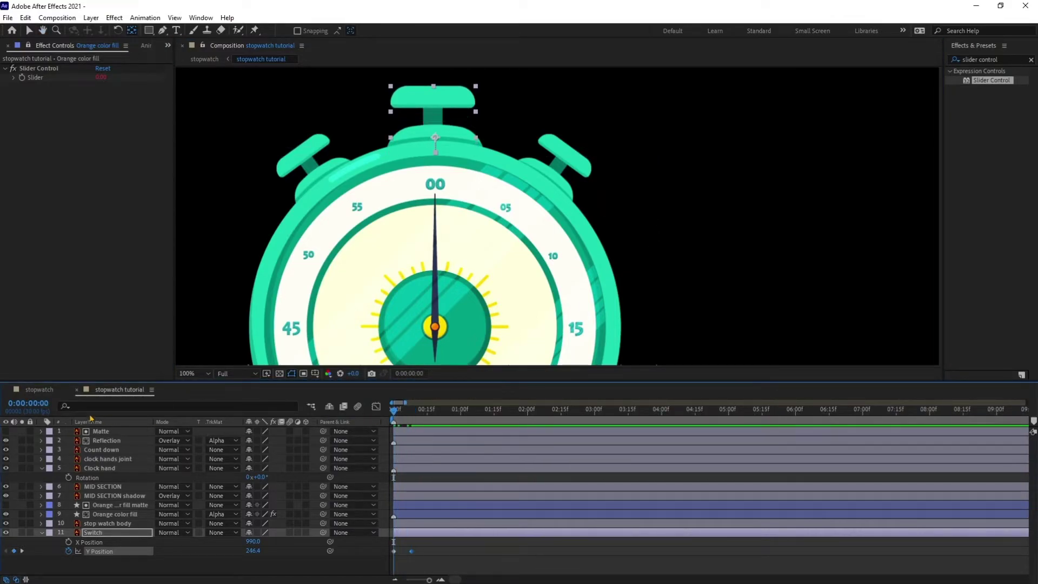
left_click(45, 404)
type("5")
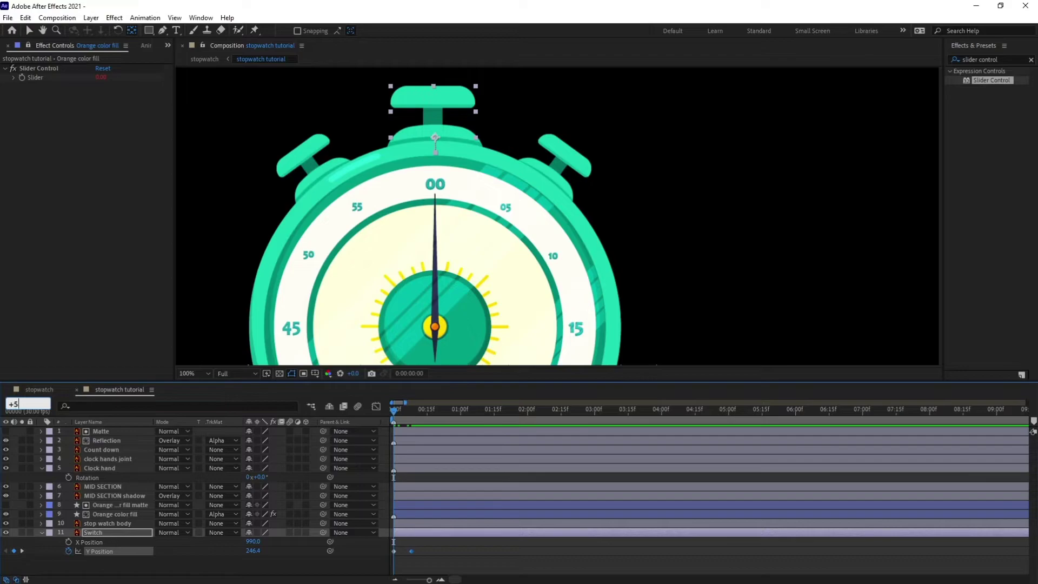
key("Return")
left_click_drag(410, 551, 406, 557)
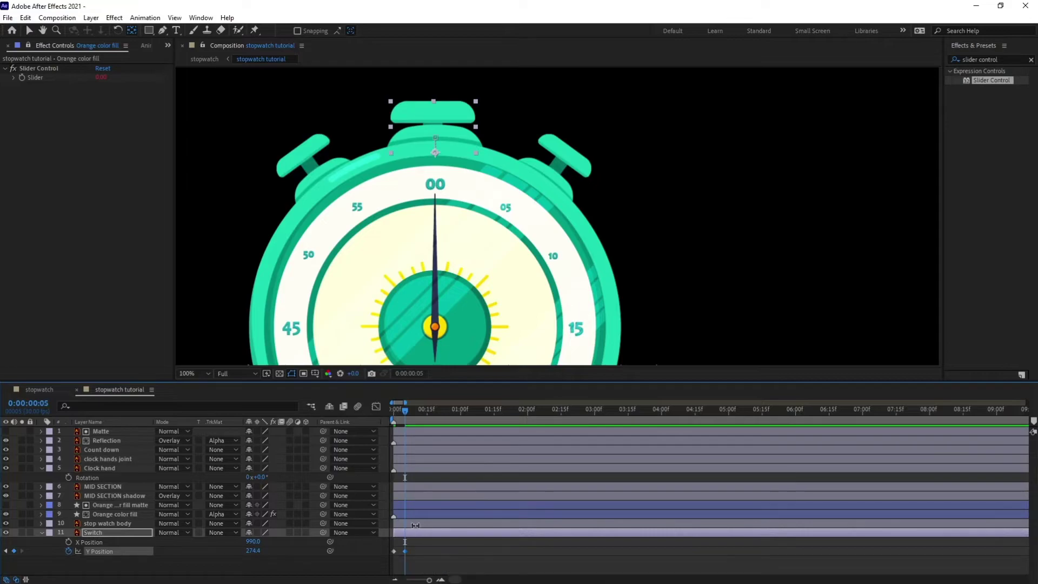
- Copy the resting Y Position to frame 13 so the button lifts back up
left_click(428, 550)
left_click(28, 404)
type("13")
key("Return")
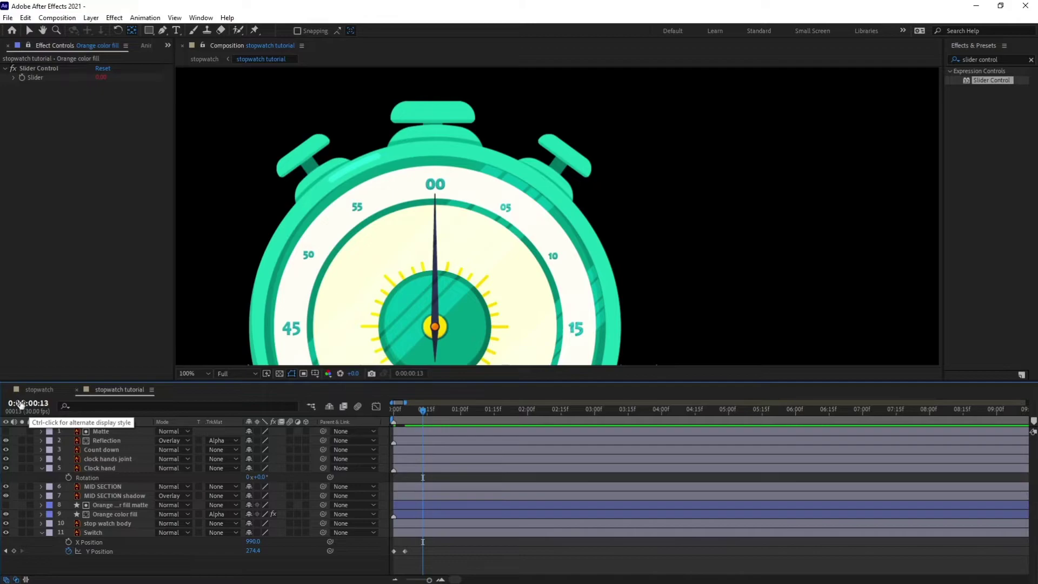
left_click(384, 552)
left_click(394, 551)
key("ctrl+c")
key("ctrl+v")
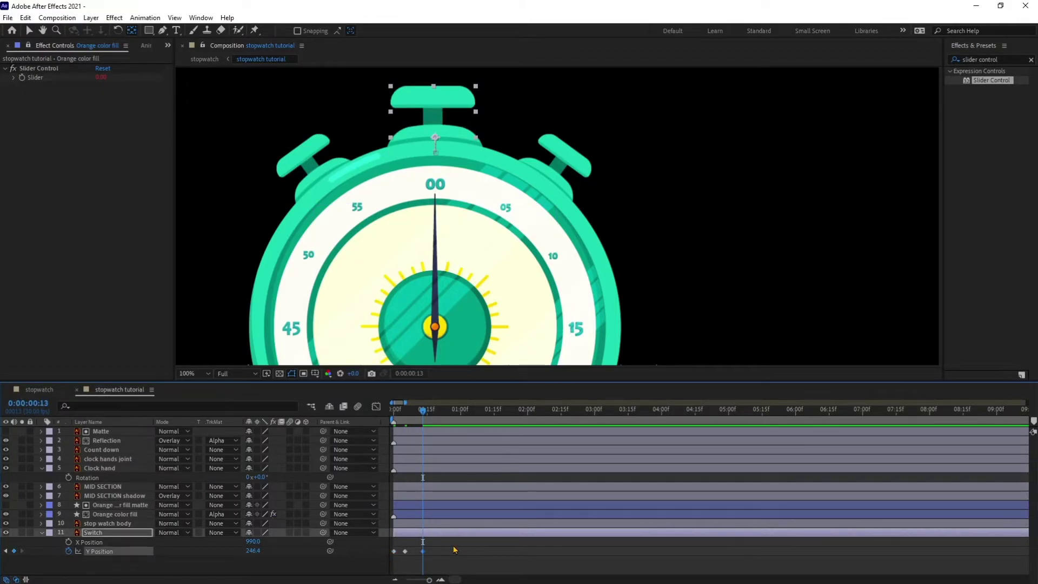
- Add a resting keyframe at frame 19 and nudge the frame-13 keyframe up for overshoot
left_click(28, 403)
type("+")
type("6")
key("Return")
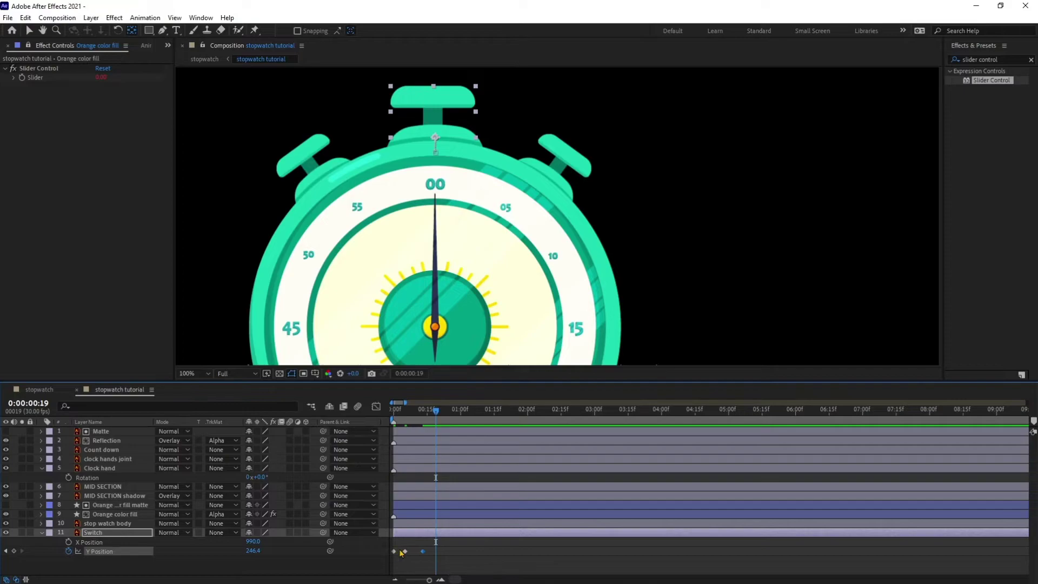
left_click(14, 551)
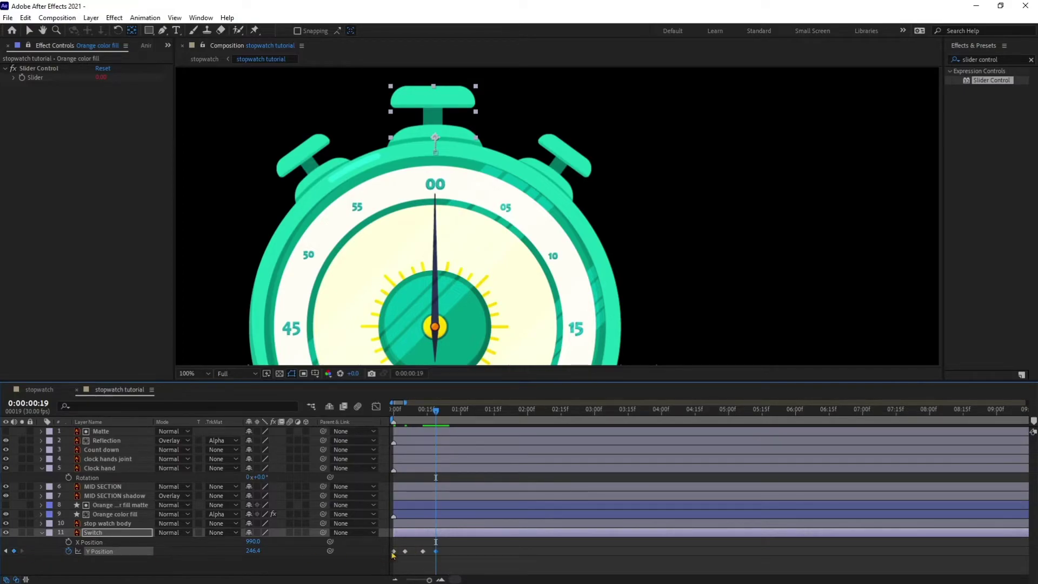
key("j")
left_click(469, 550)
left_click(468, 536)
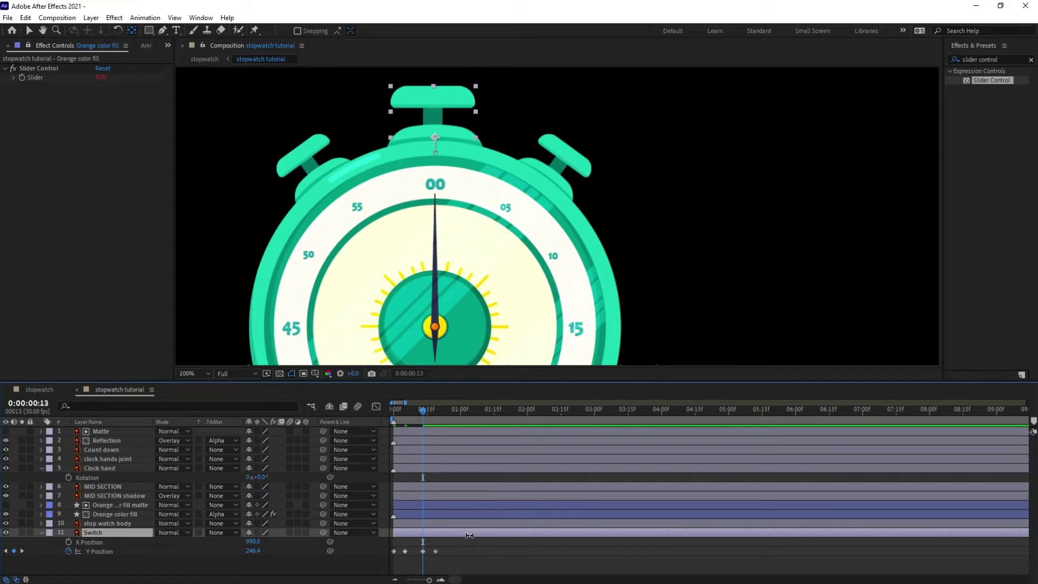
key("Up")
key("Up")
key("Up")
key("Up")
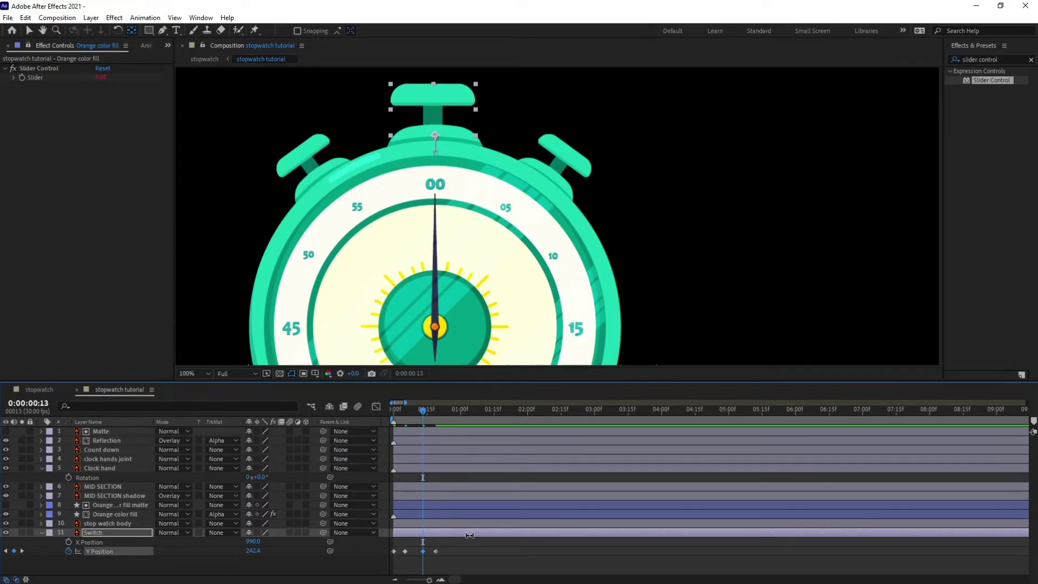
- Apply Easy Ease to all four Y Position keyframes and preview the button press
left_click(452, 547)
left_click(376, 552)
key("F9")
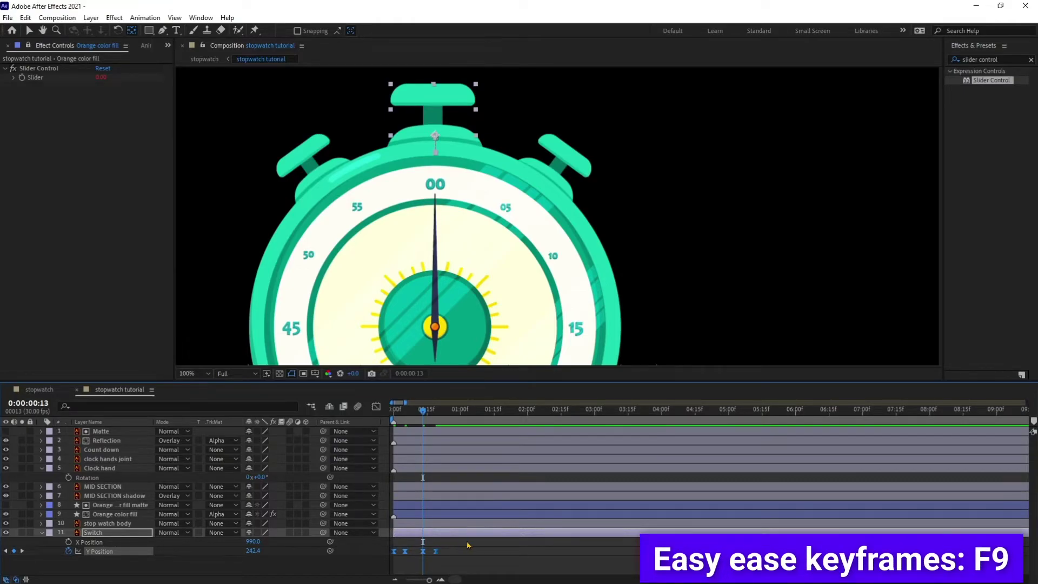
key("Page_Up")
key("Page_Up")
key("Page_Up")
key("comma")
key("space")
key("space")
key("k")
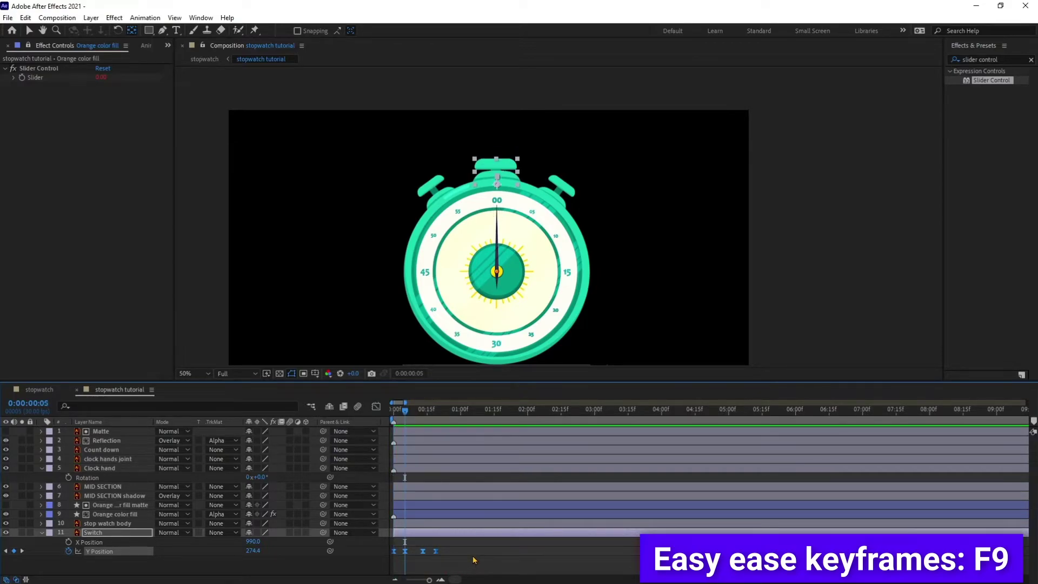
left_click(474, 560)
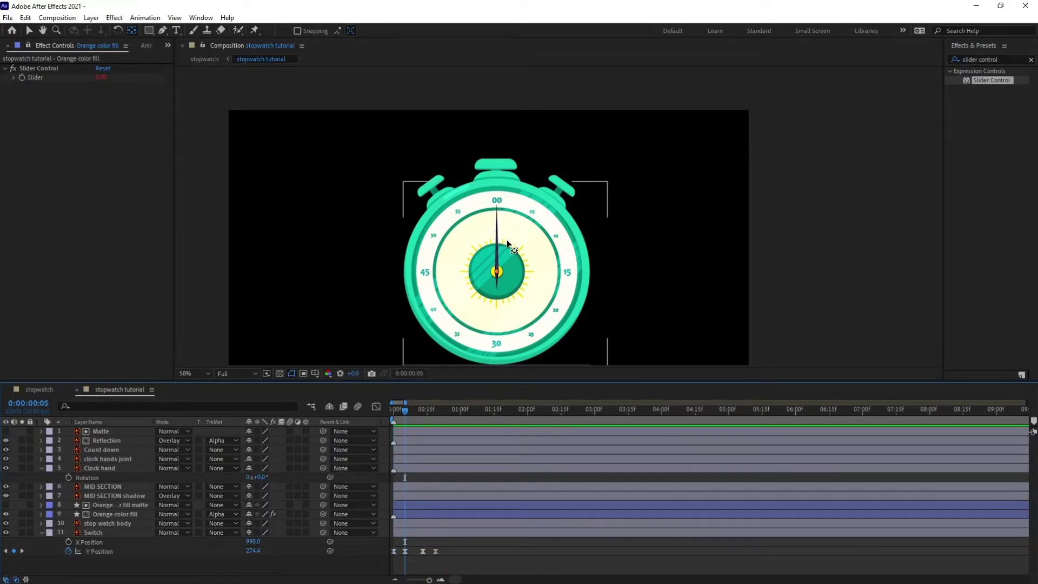
left_click(126, 468)
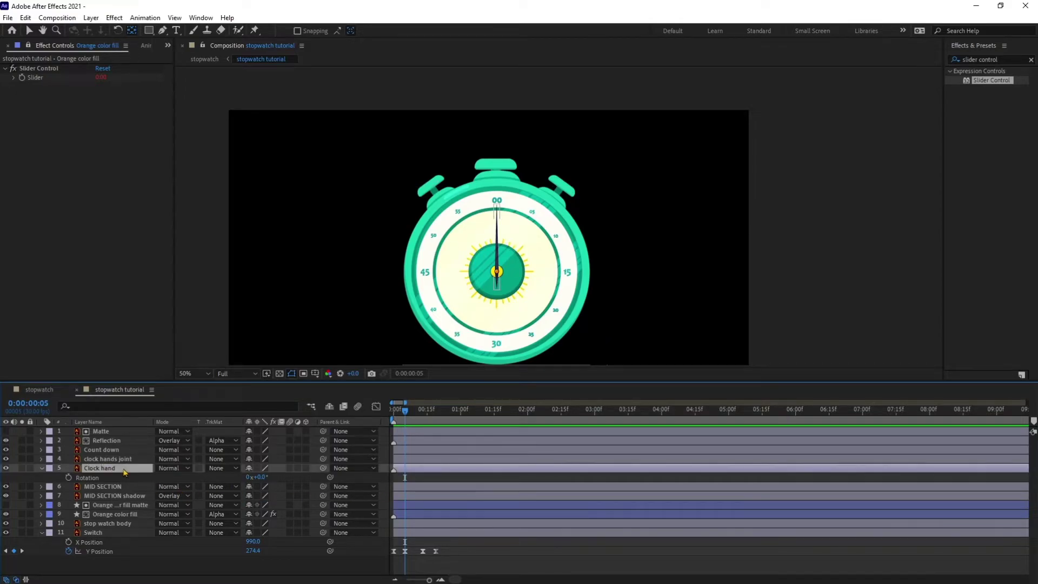
- Keyframe the Clock hand Rotation from frame 5 to 360° at 0:00:02:00
left_click(69, 477)
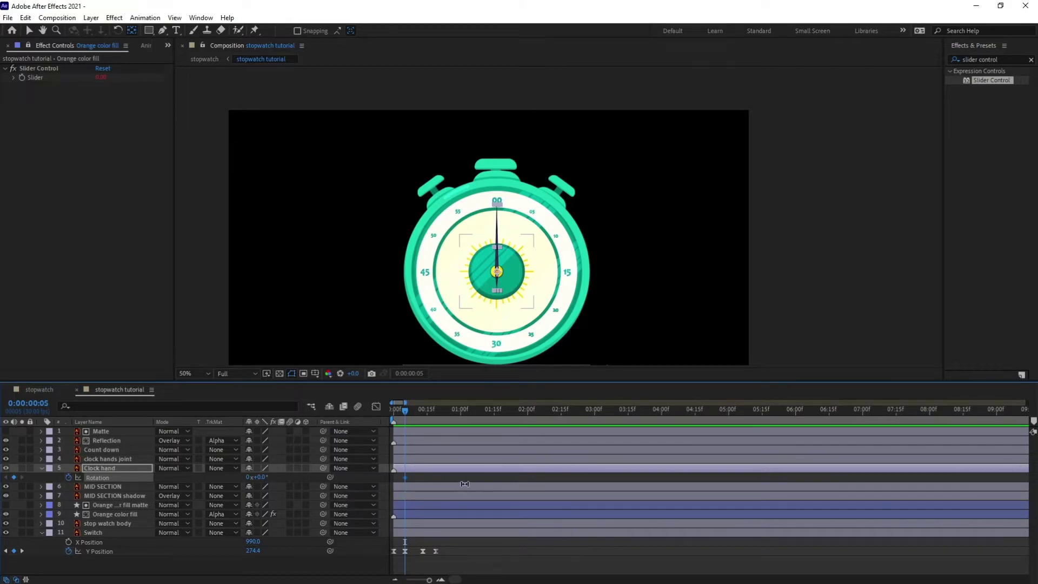
key("alt+shift+j")
type("200")
key("Return")
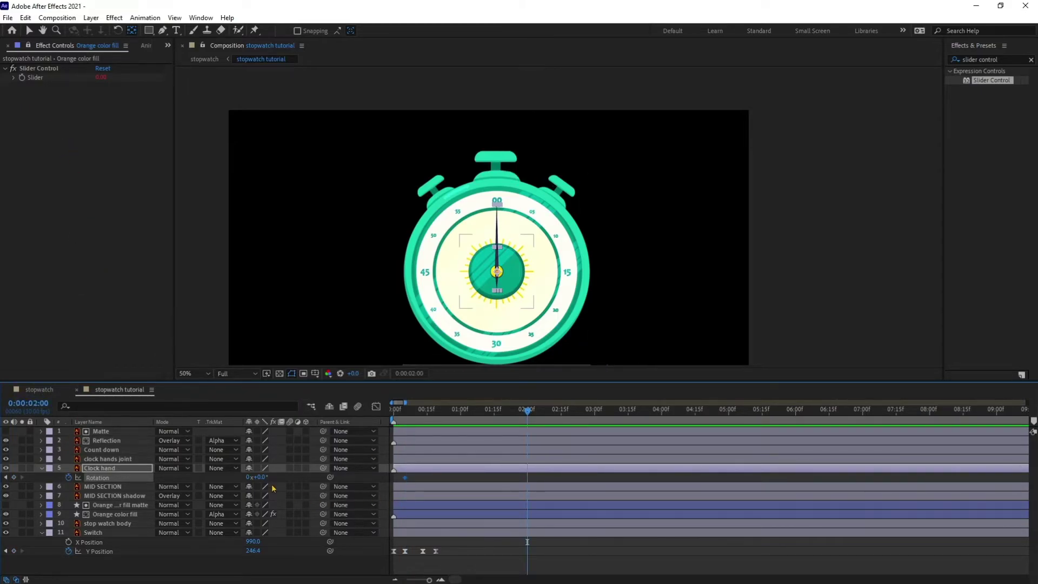
left_click_drag(264, 477, 428, 451)
left_click(262, 477)
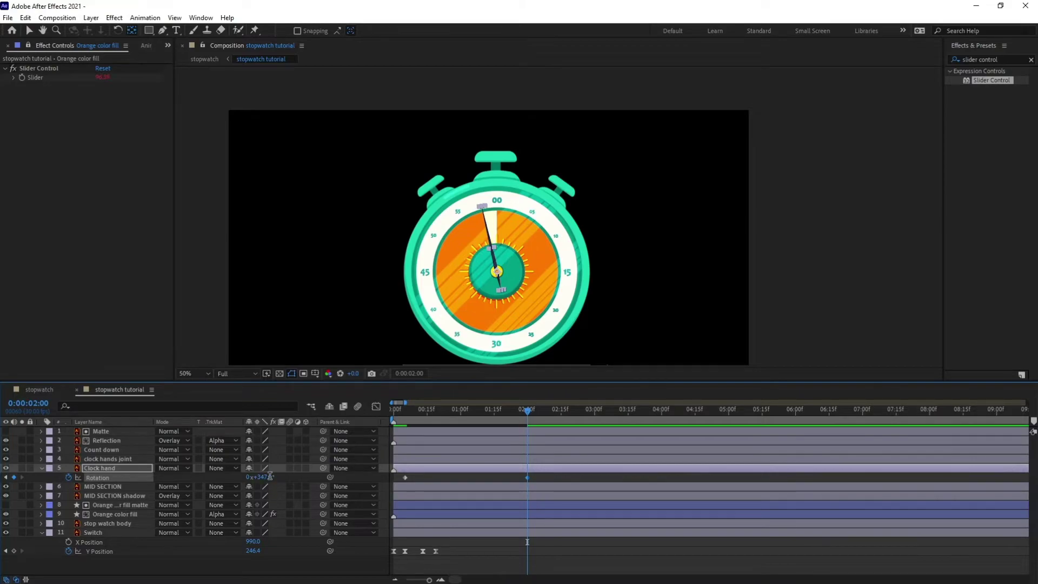
type("360")
key("Return")
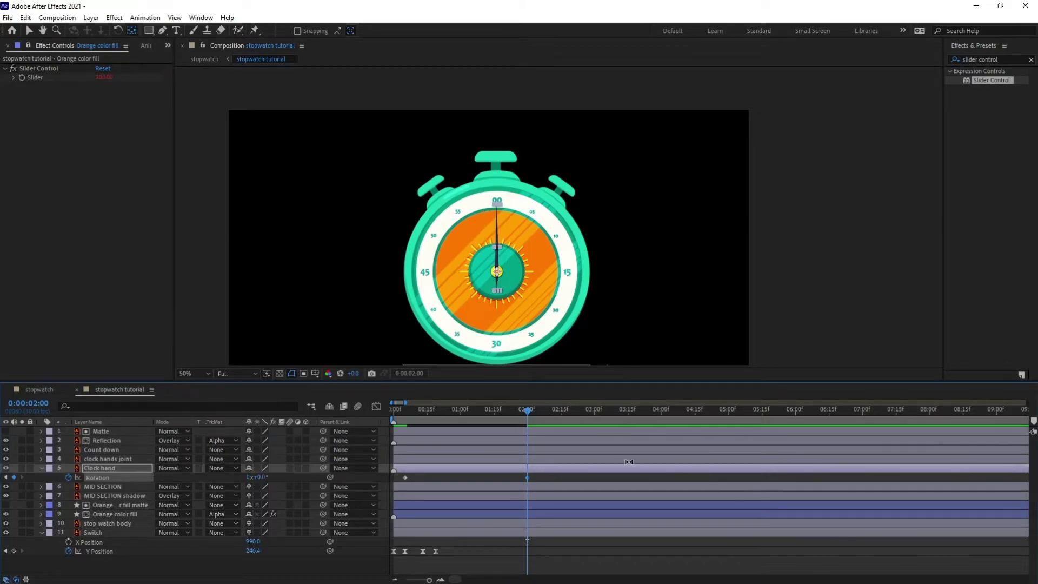
left_click_drag(453, 546, 387, 561)
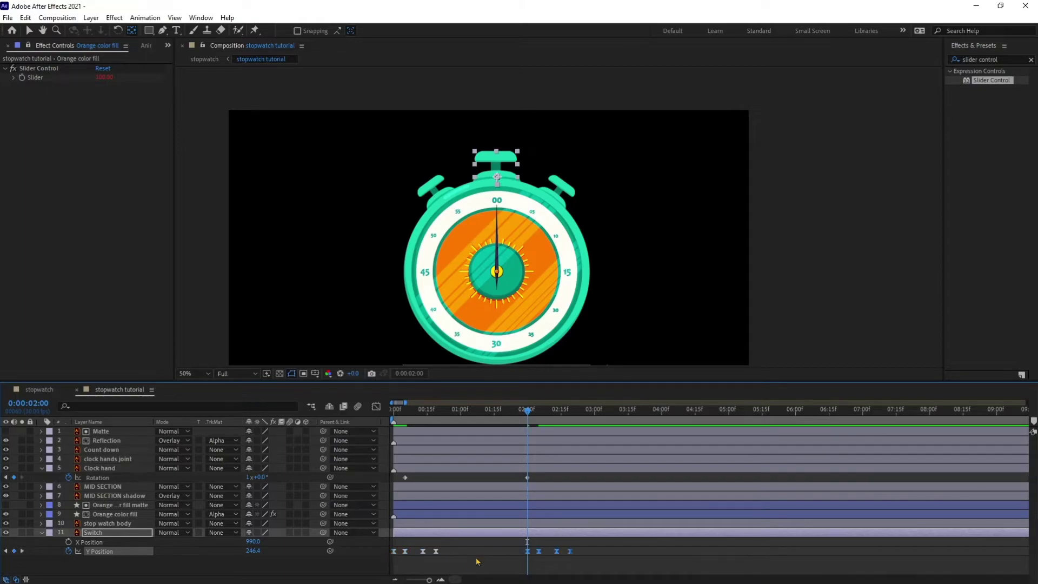
- Shift the second set of button-press keyframes slightly earlier before 2:00 and preview the whole animation
mouse_move(529, 411)
left_mouse_down()
mouse_move(512, 412)
mouse_move(528, 414)
left_mouse_up()
left_click(539, 551)
left_click_drag(567, 555, 559, 556)
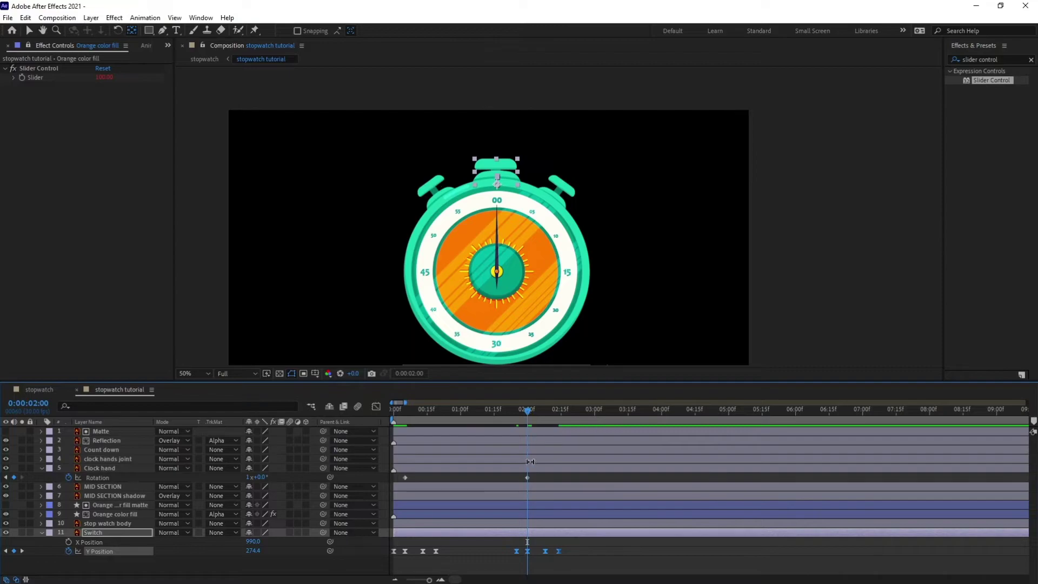
key("Home")
key("space")
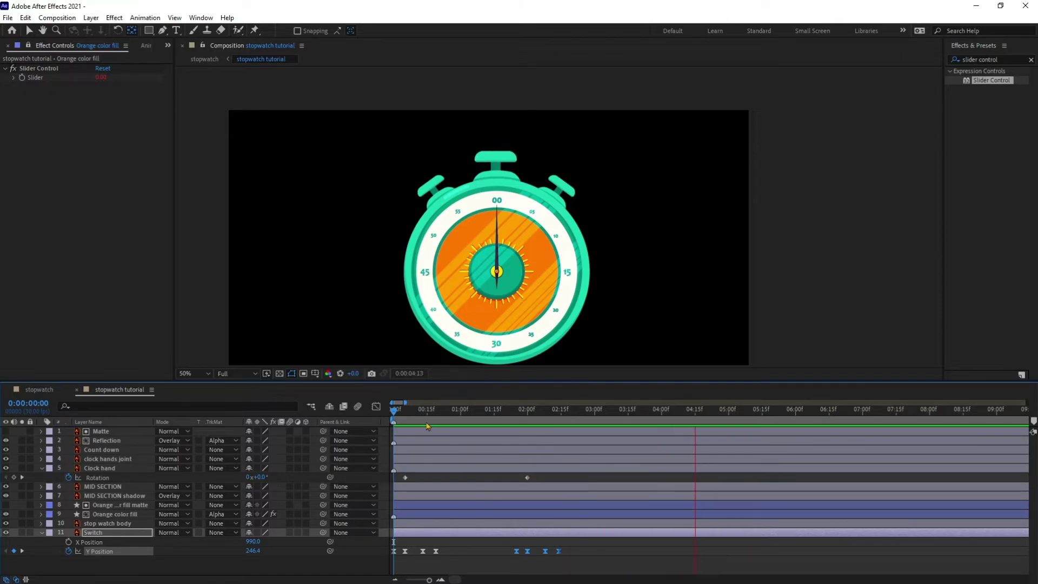
left_click(467, 554)
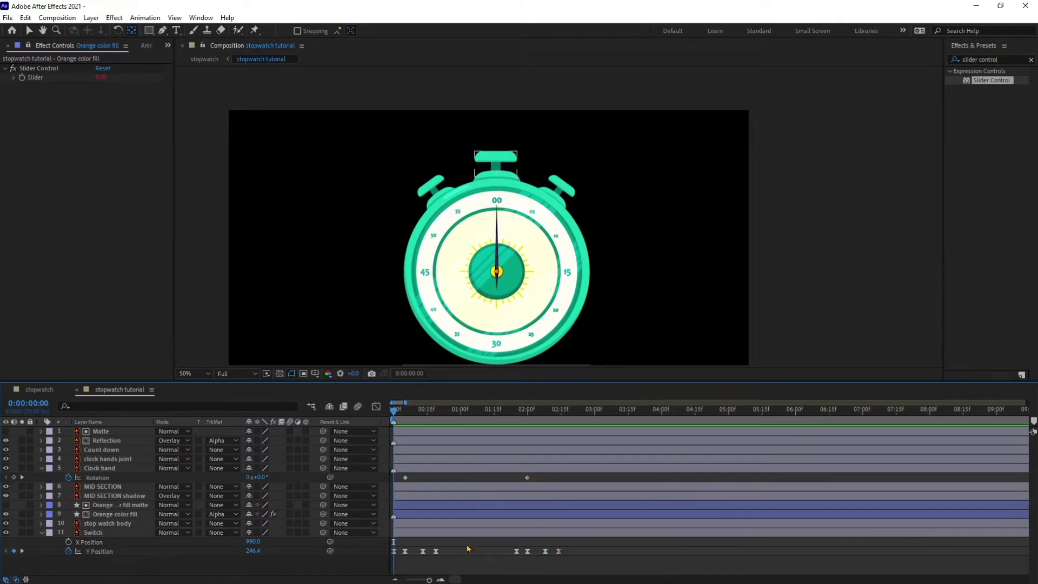
- Create Null 1 from the timeline's New > Null Object context menu
right_click(191, 568)
mouse_move(223, 447)
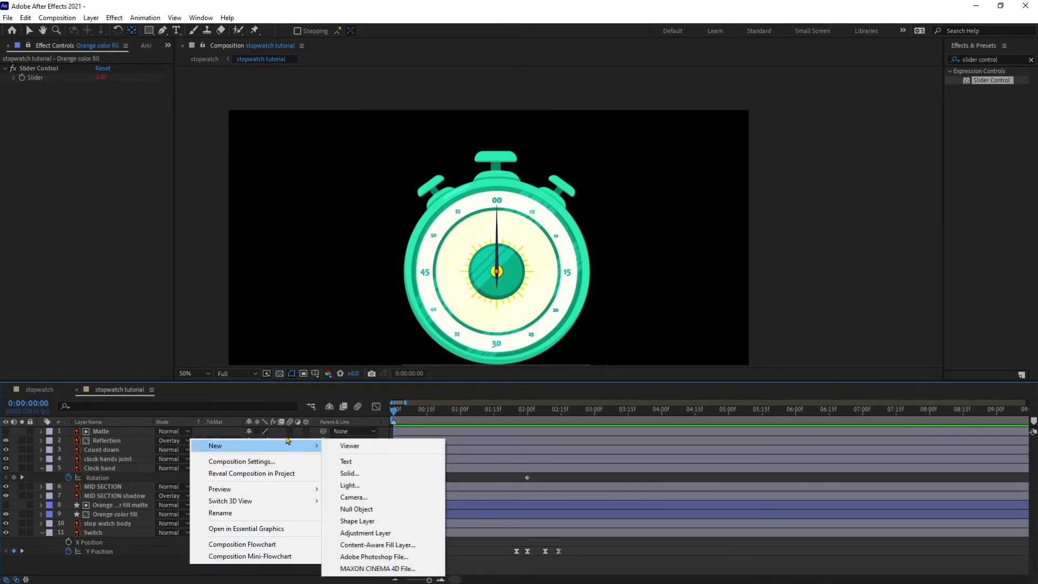
left_click(581, 522)
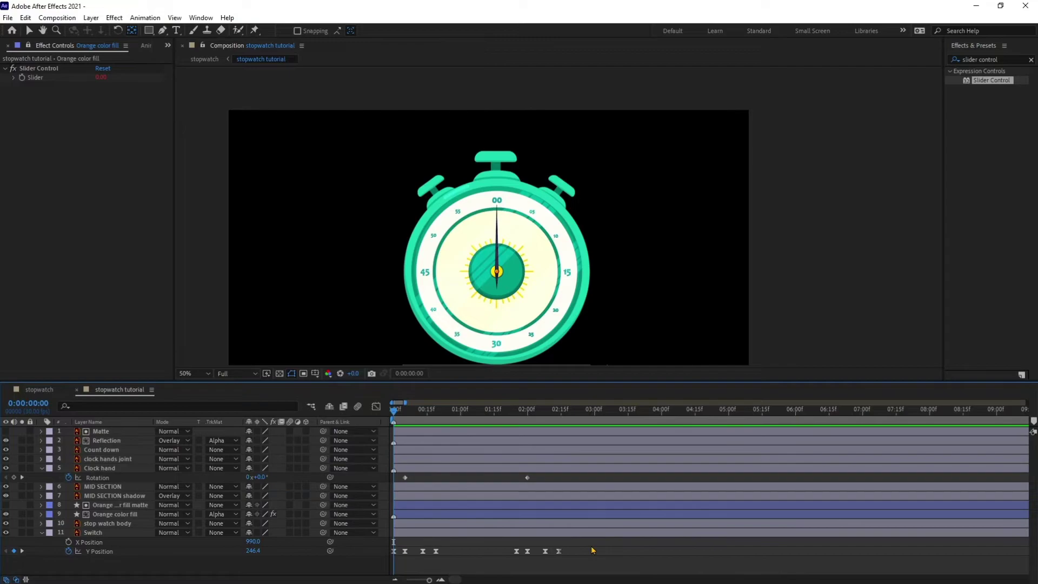
left_click(190, 565)
right_click(174, 557)
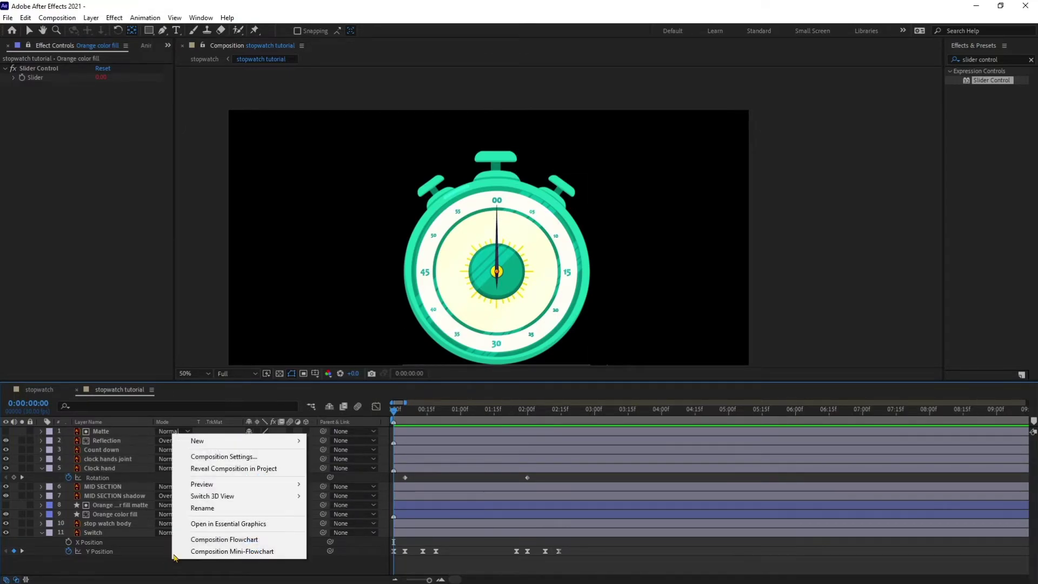
mouse_move(281, 440)
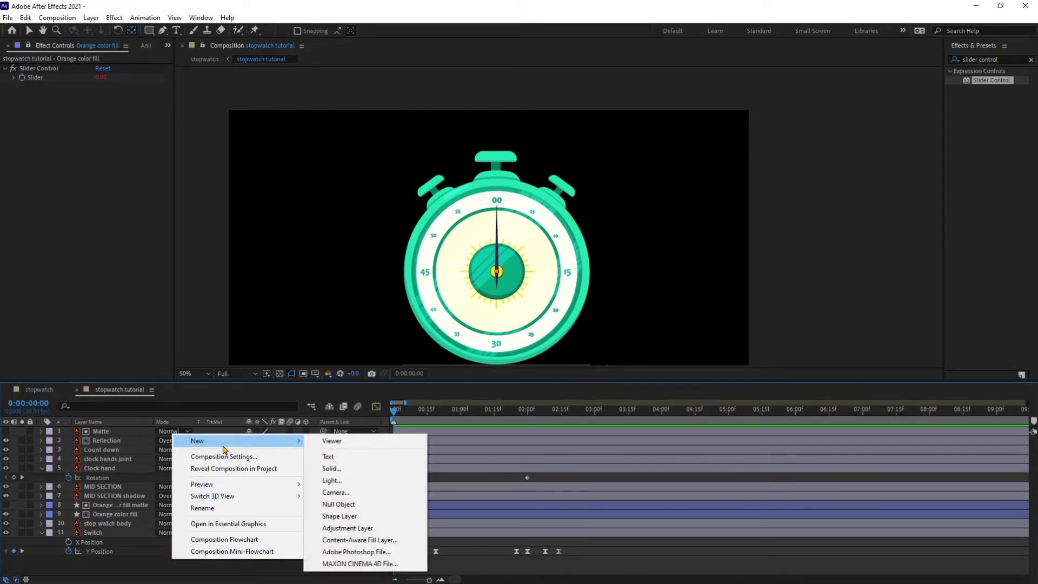
left_click(351, 505)
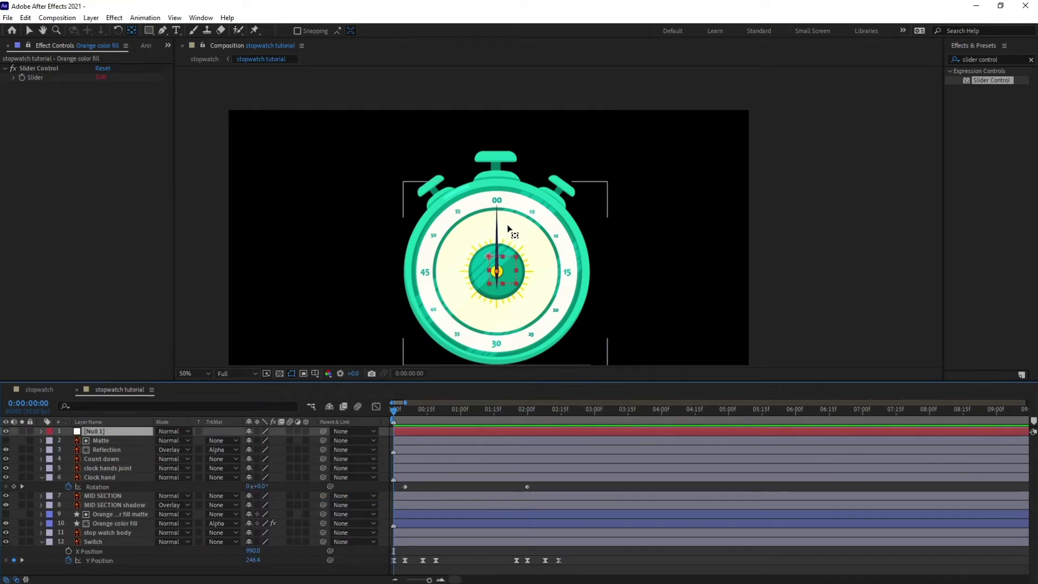
- Move Null 1 down onto the dial's 30 mark
scroll(497, 217, "down", 2)
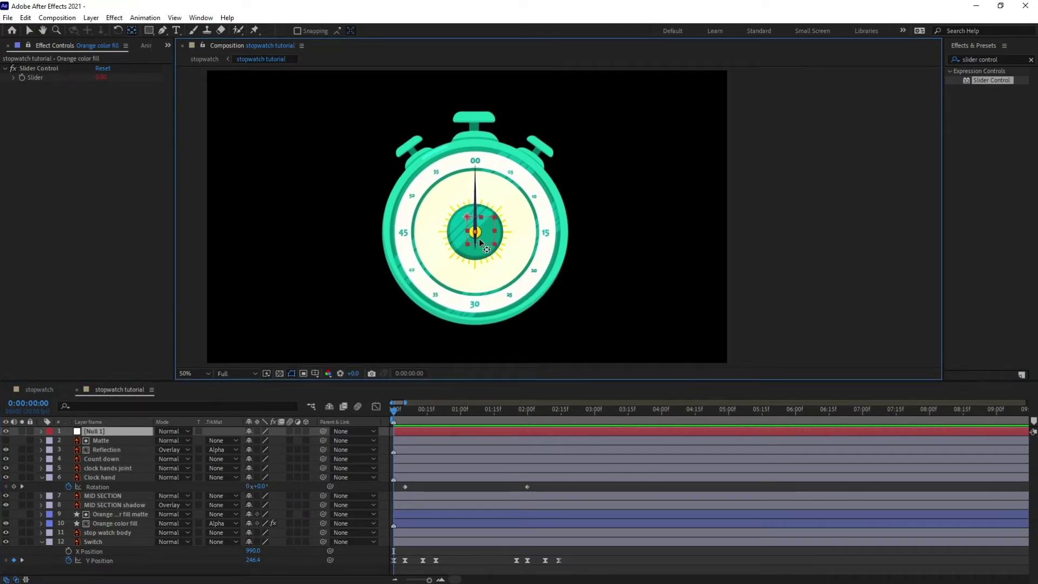
left_click(468, 222)
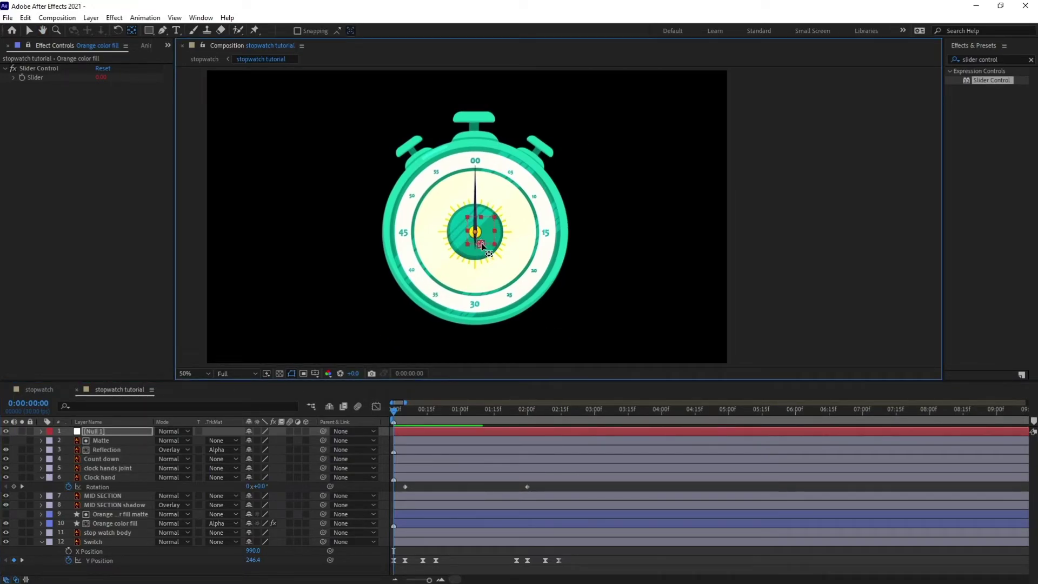
key("v")
left_click_drag(481, 248, 475, 325)
- Parent layers 2–12, Matte through Switch, to Null 1
scroll(480, 331, "up", 2)
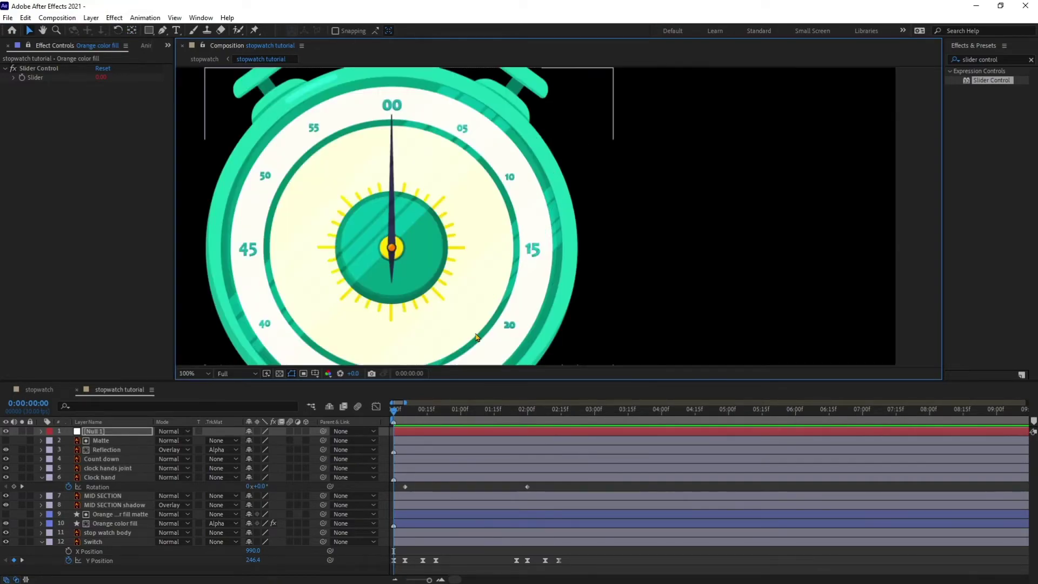
scroll(486, 259, "down", 2)
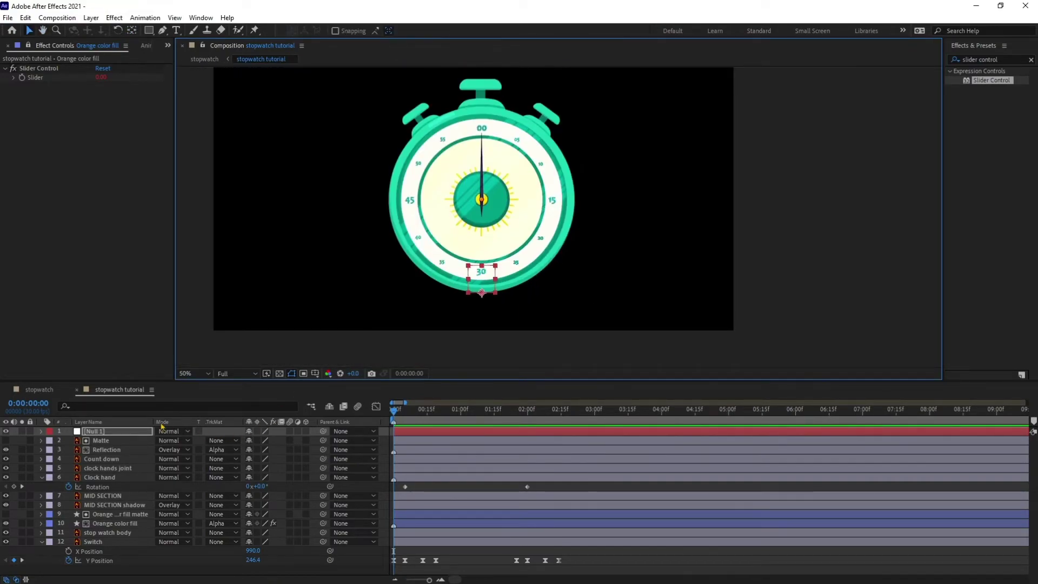
left_click(118, 442)
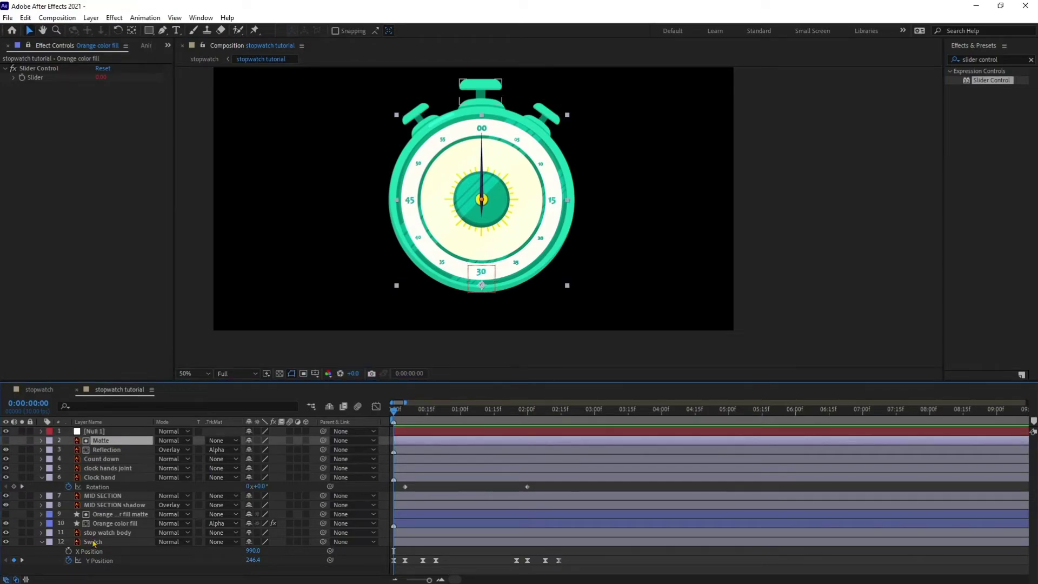
left_click(93, 542, "shift")
left_click_drag(323, 442, 136, 432)
- Set a starting Rotation keyframe on Null 1 at frame 0
scroll(499, 439, "up", 2)
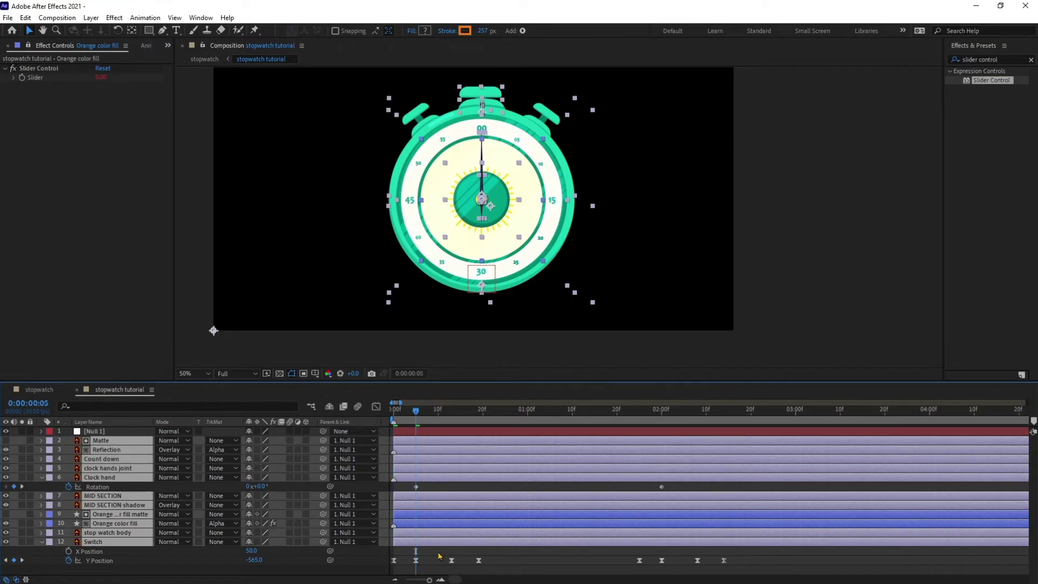
key("F2")
left_click(401, 432)
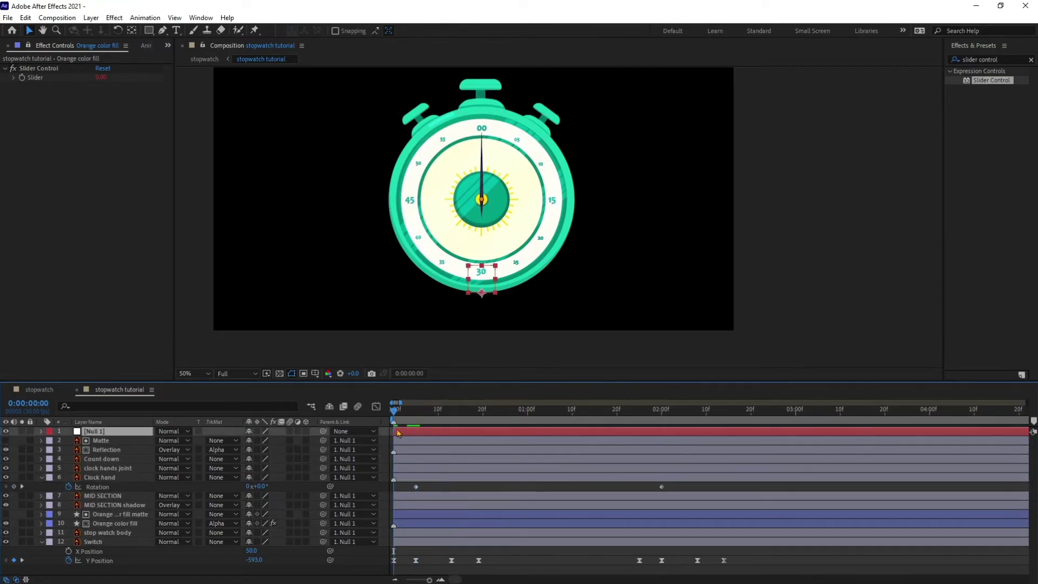
key("r")
left_click(69, 442)
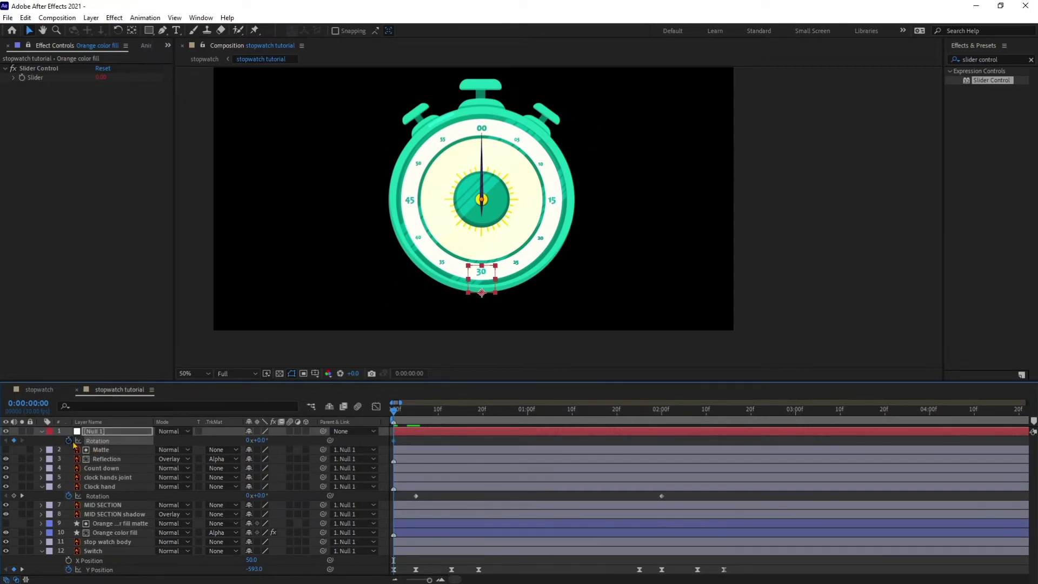
- Tilt Null 1's Rotation to 3° at frame 5
key("Page_Down")
key("Page_Down")
key("Page_Down")
key("Page_Down")
key("Page_Down")
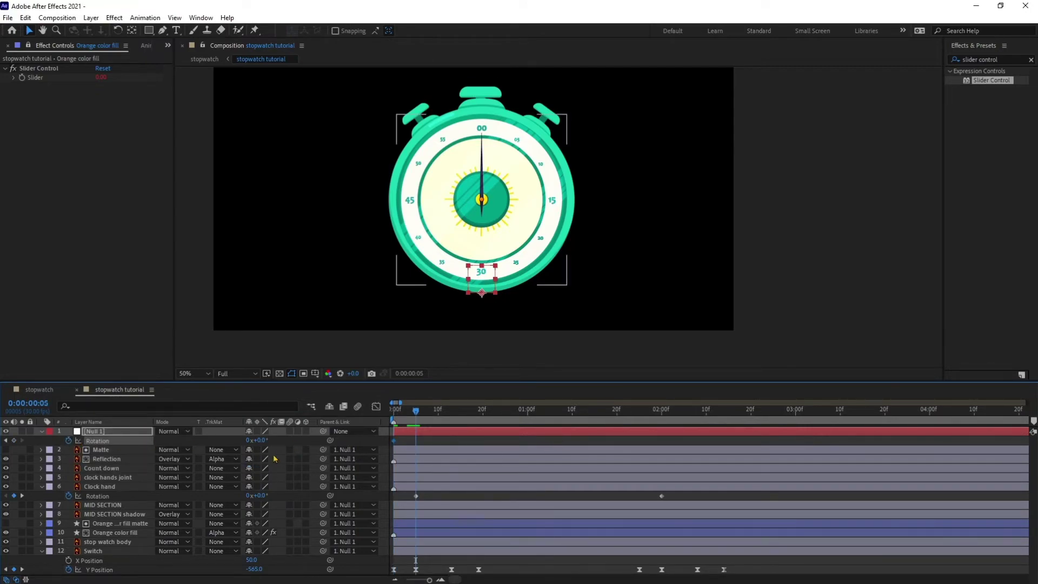
left_click_drag(264, 441, 264, 444)
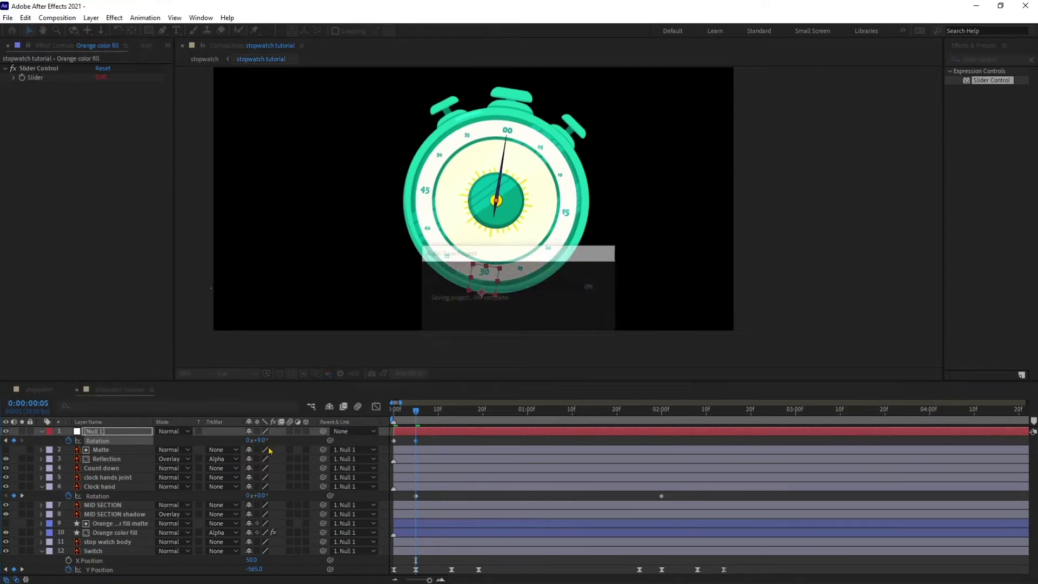
left_click(264, 440)
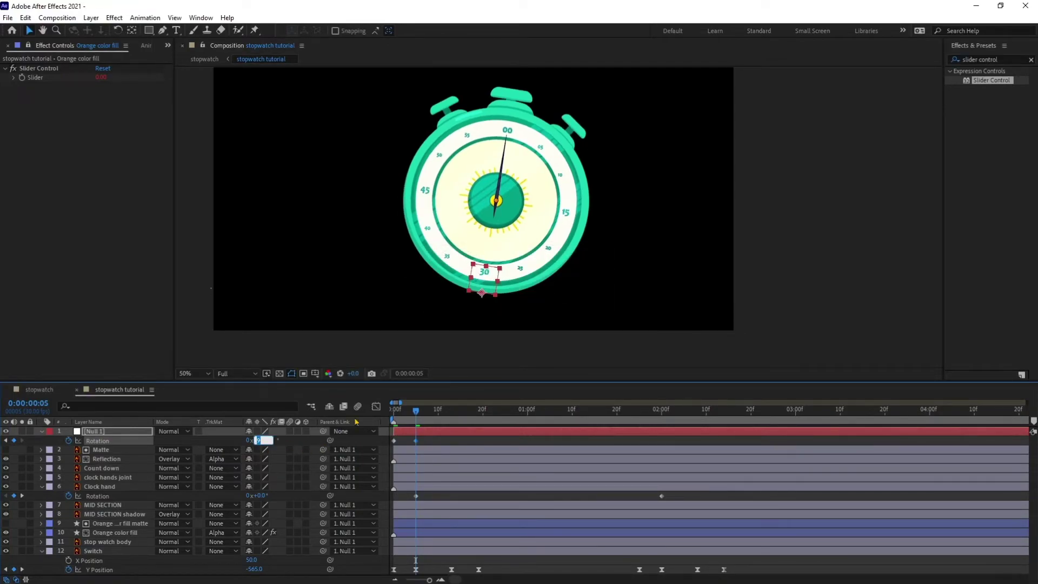
key("Return")
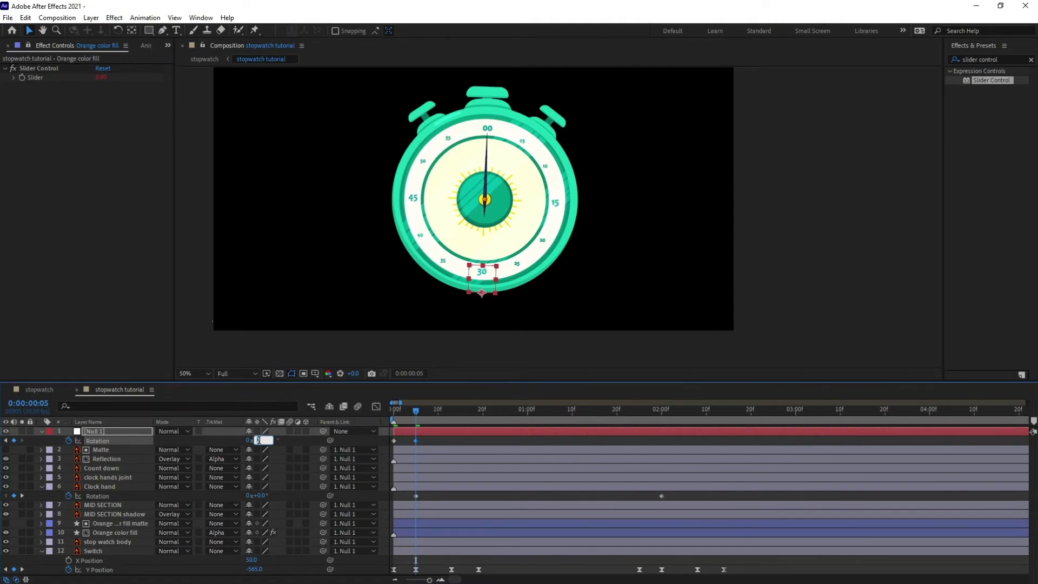
left_click_drag(258, 440, 260, 443)
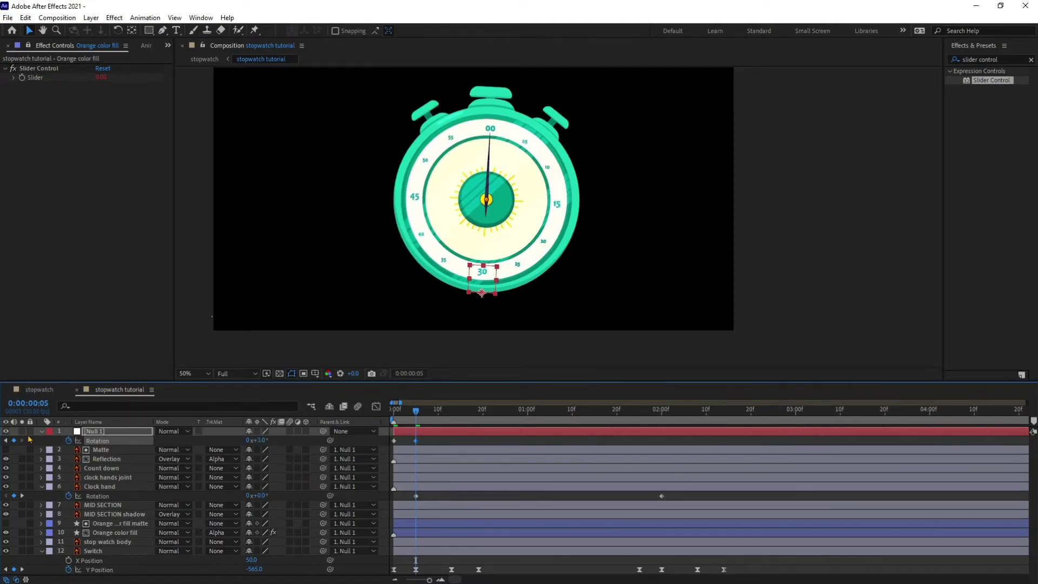
- Set Null 1's Rotation to −2° at frame 13
left_click(28, 403)
type("+")
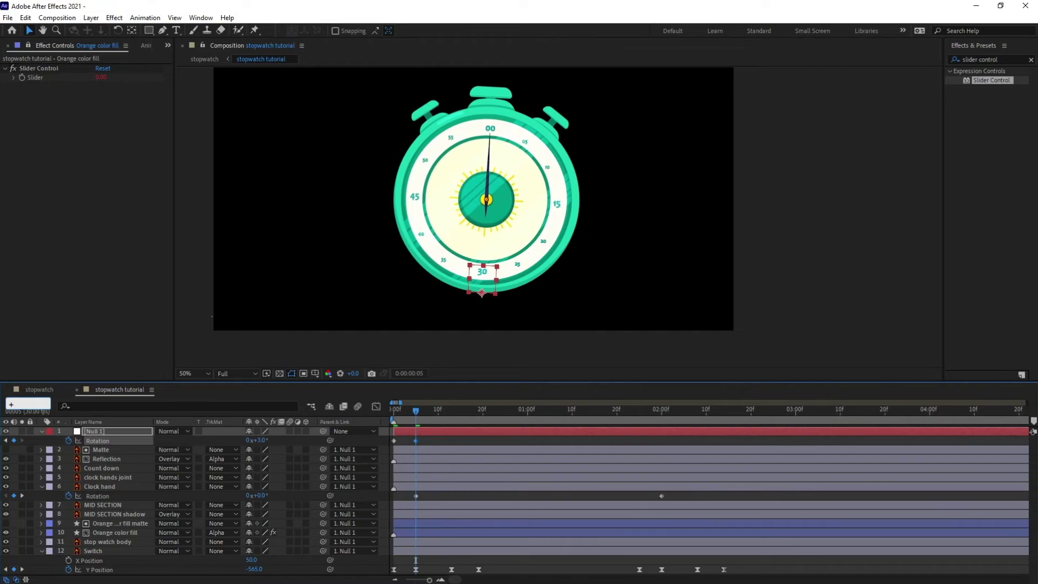
type("8")
key("Return")
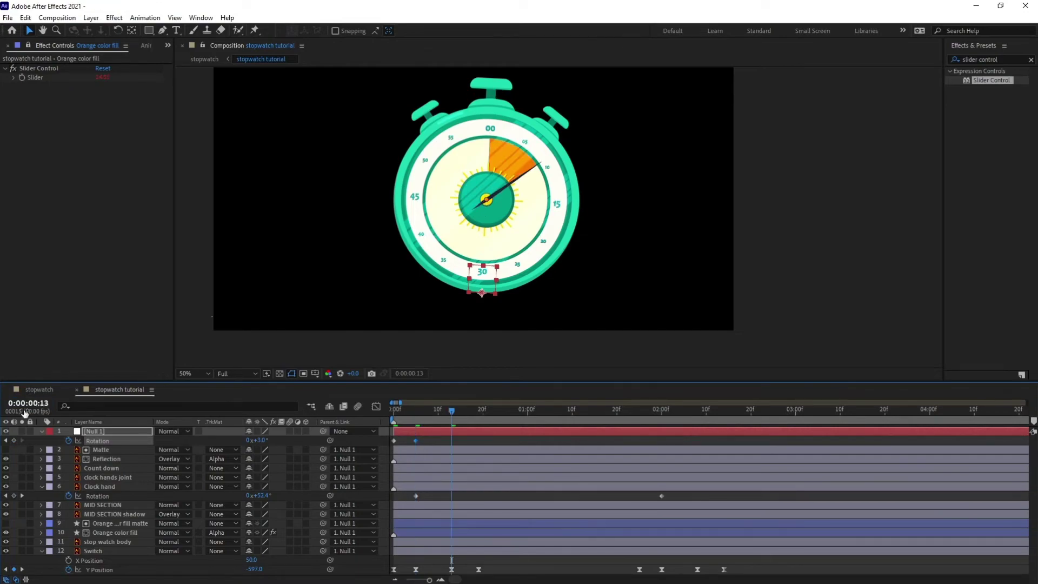
left_click(262, 440)
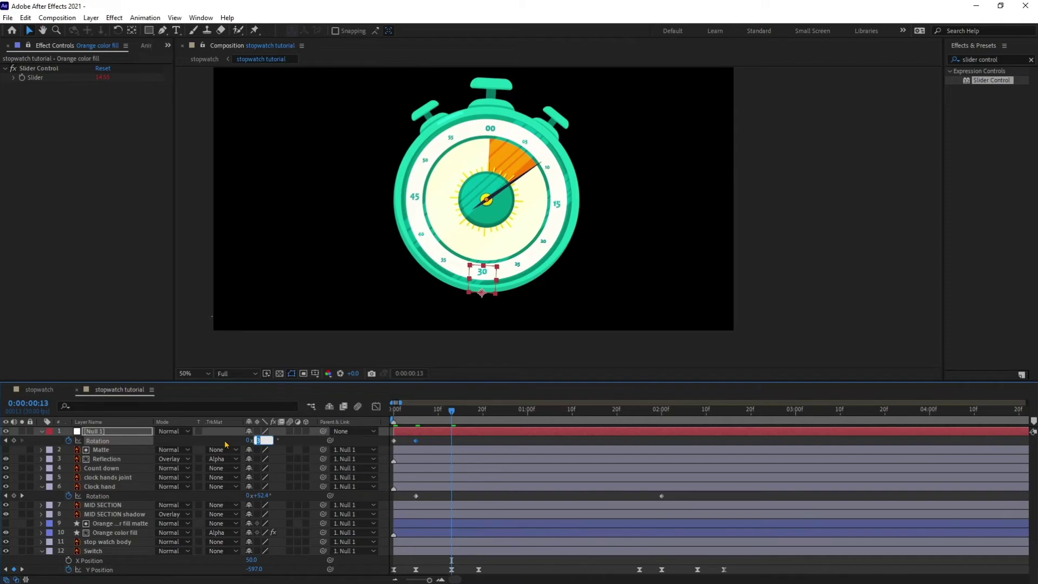
type("-2")
key("Return")
- Set Null 1's Rotation to 0.6° at frame 18 and back to 0° at frame 22
left_click(28, 403)
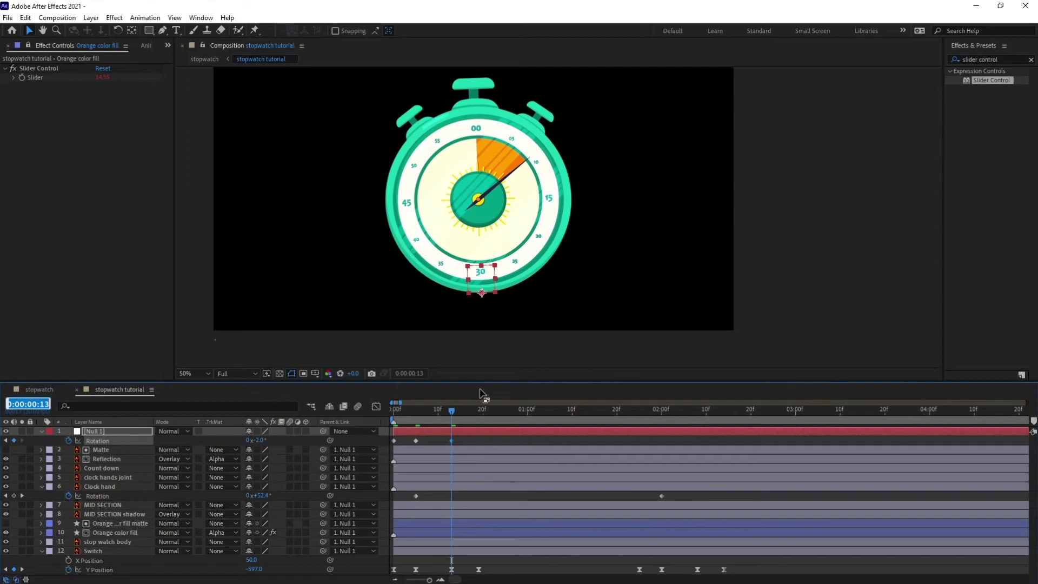
type("+85")
key("Return")
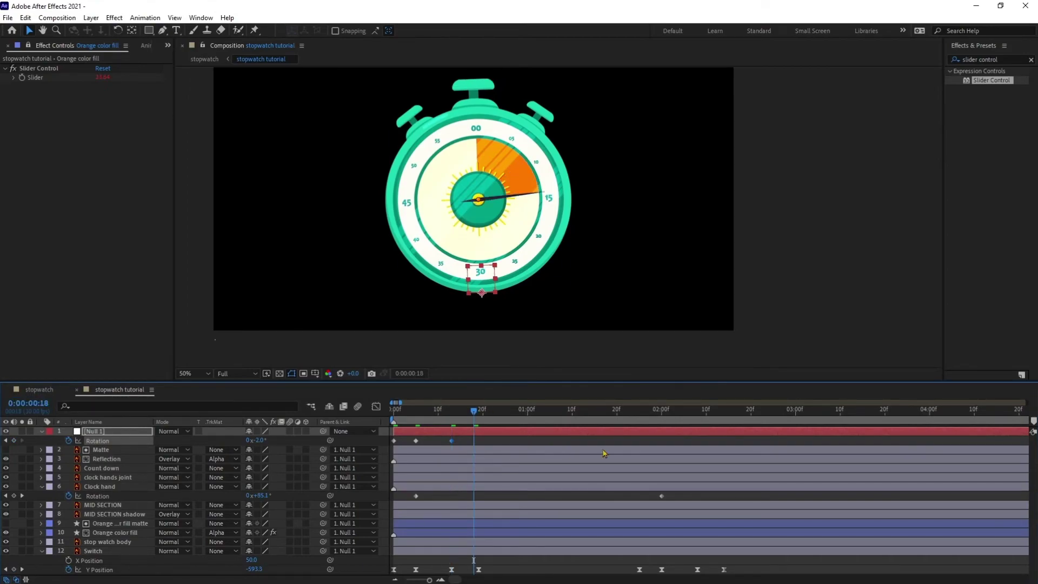
left_click(260, 440)
type("0.6")
key("Return")
left_click(28, 403)
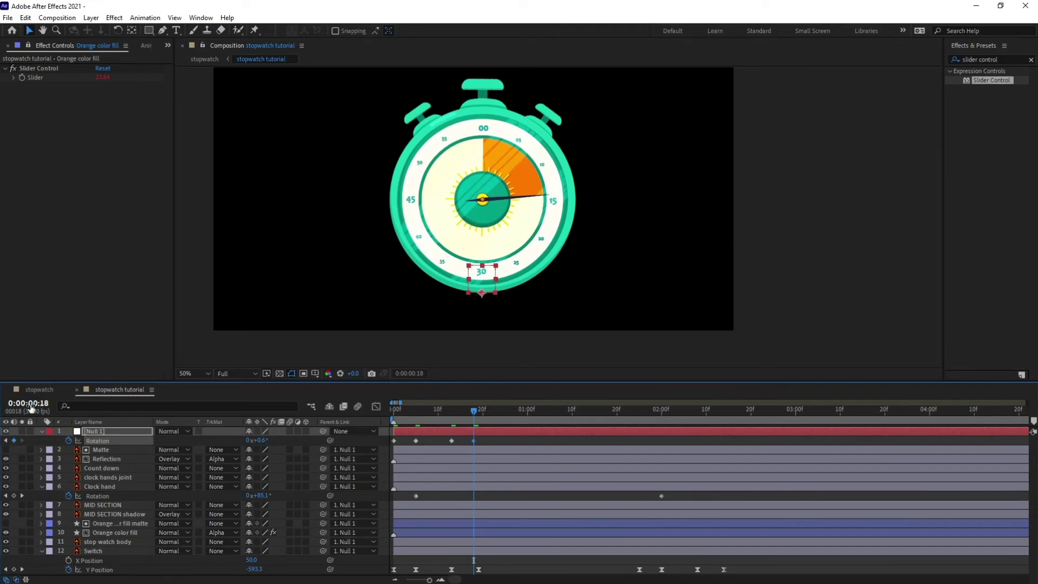
type("+4")
key("Return")
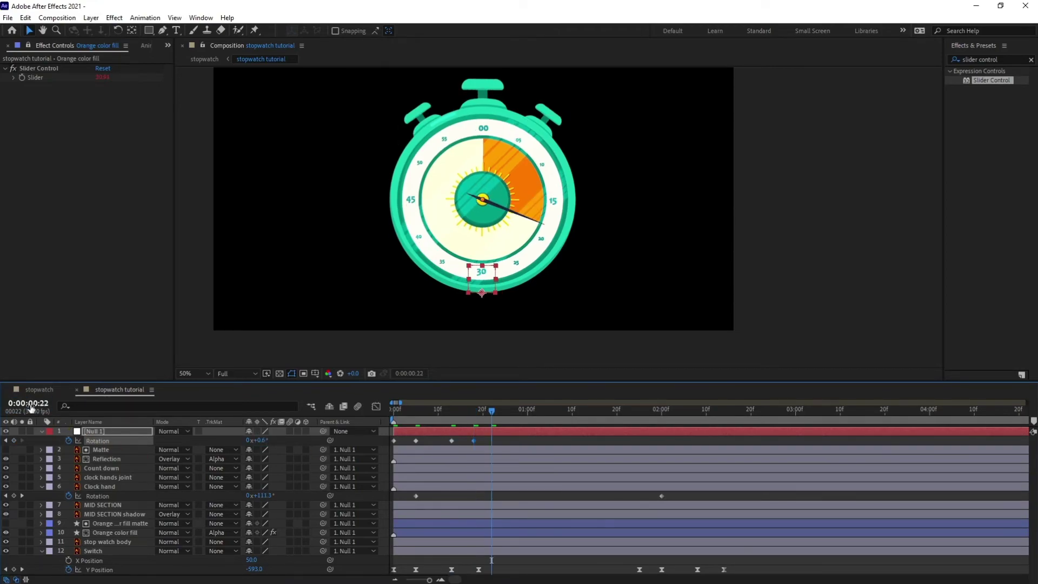
left_click(262, 440)
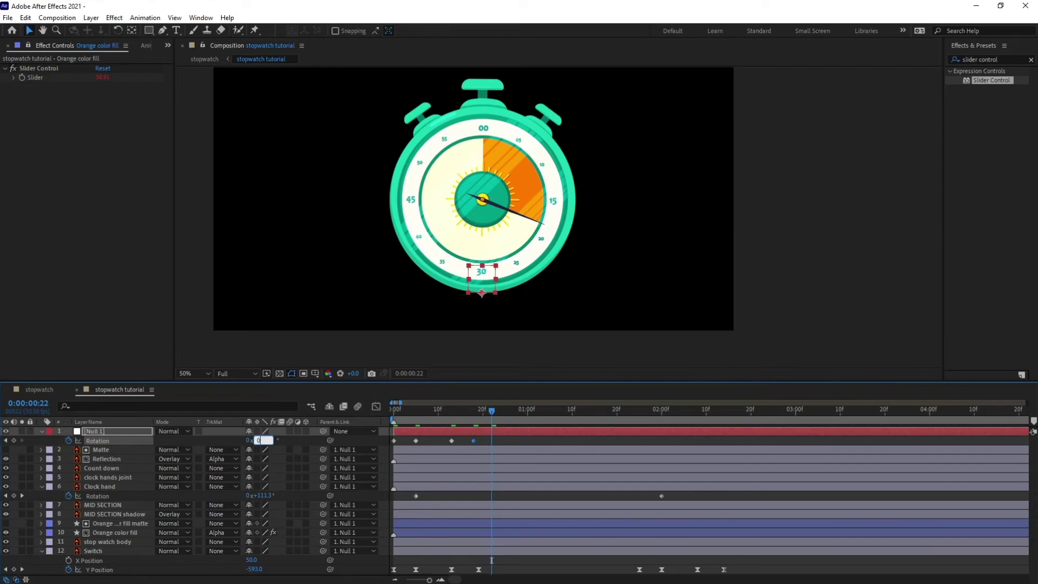
type("0")
key("Return")
left_click_drag(498, 441, 351, 453)
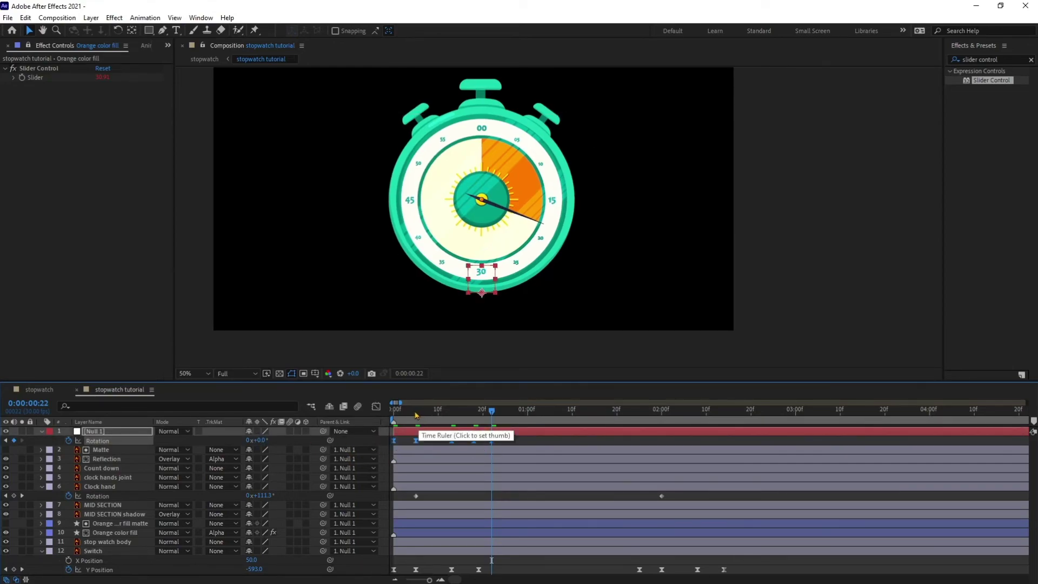
- Apply Easy Ease (F9) to the null's rotation wobble keyframes and preview from the start at 25% zoom
key("F9")
key("Home")
key("comma")
key("space")
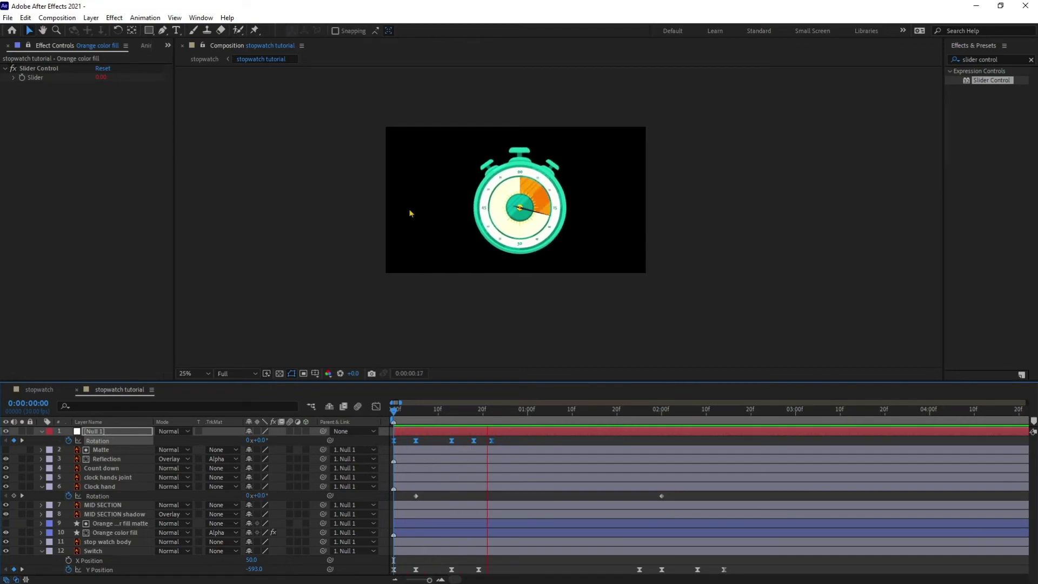
- Find the second button press at 1:25, end the work area at 2:17, and preview the shortened loop
left_click_drag(398, 412, 583, 410)
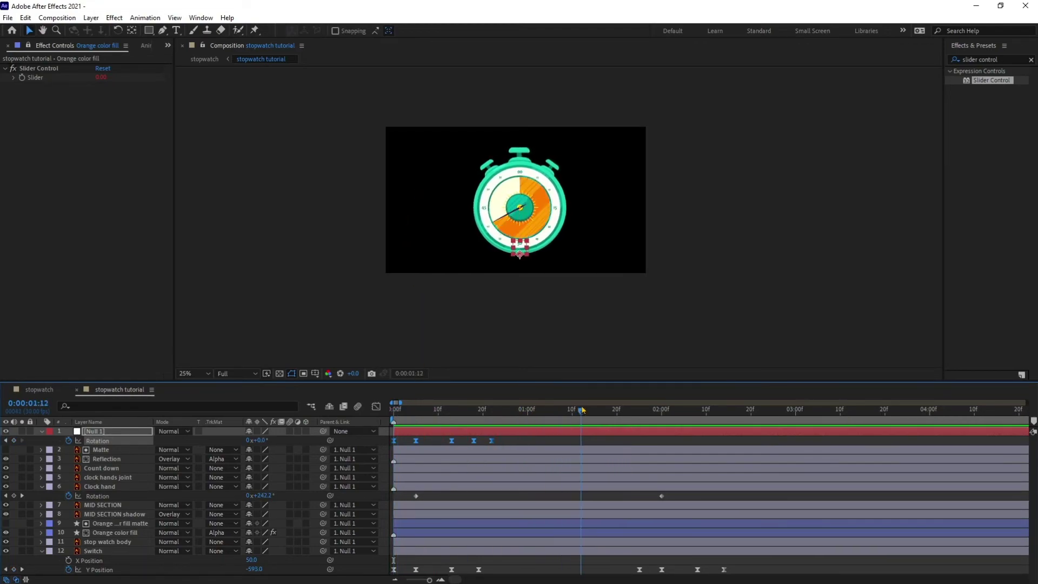
key("space")
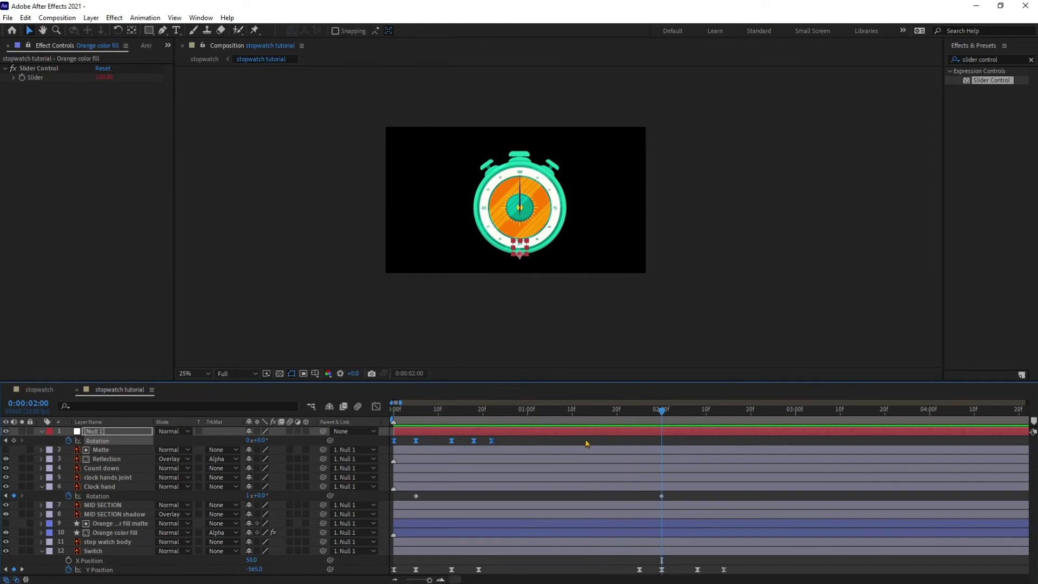
key("Page_Up")
key("Page_Up")
key("Page_Up")
key("Page_Up")
key("Page_Up")
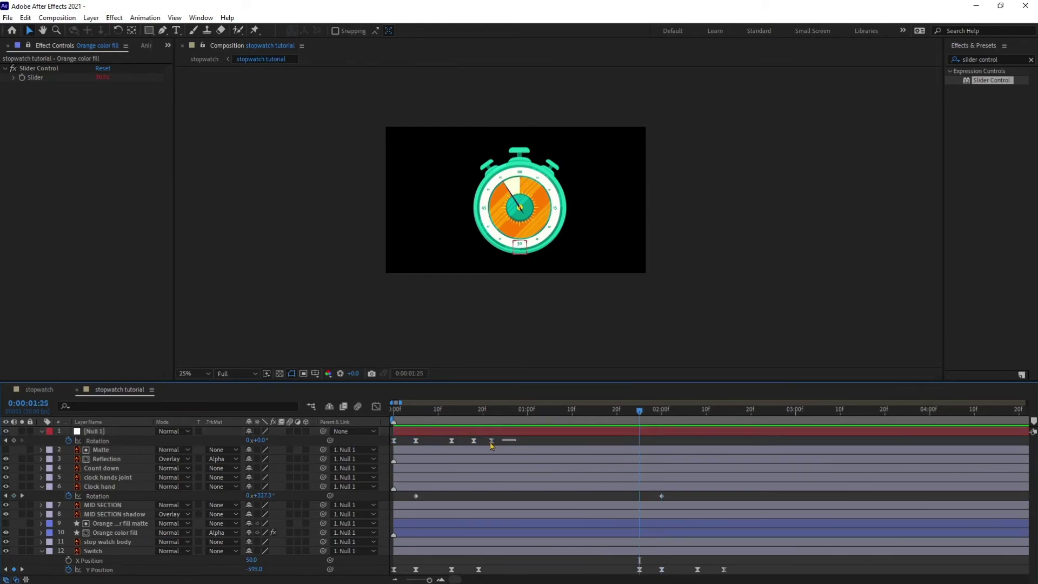
left_click(737, 414)
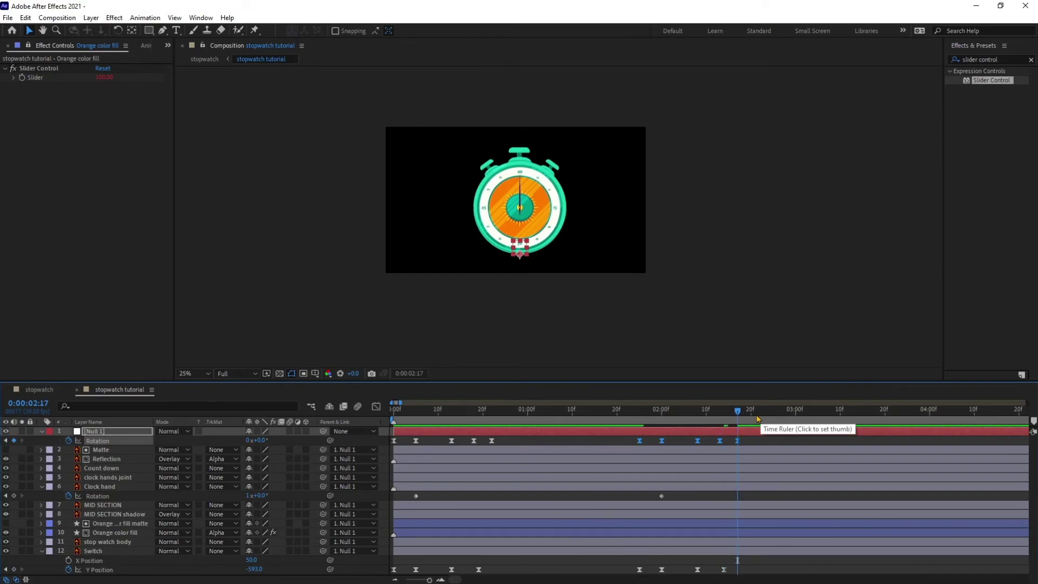
key("n")
key("space")
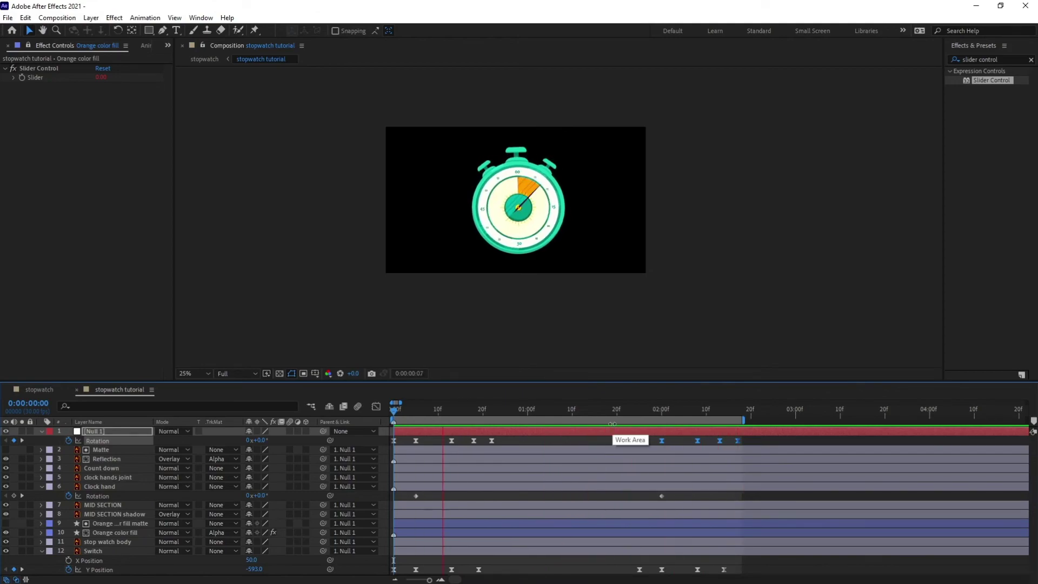
scroll(558, 201, "up", 2)
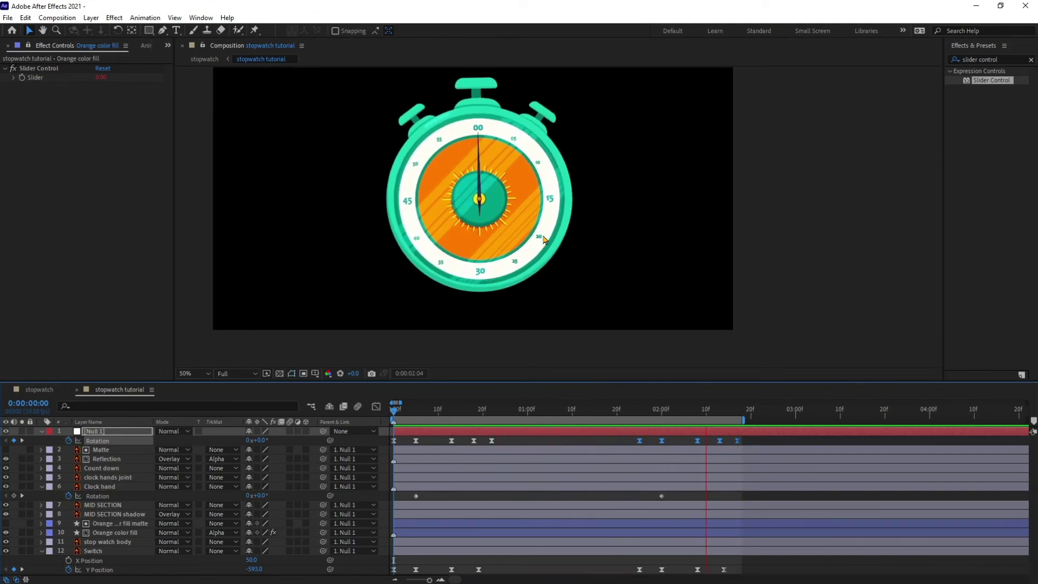